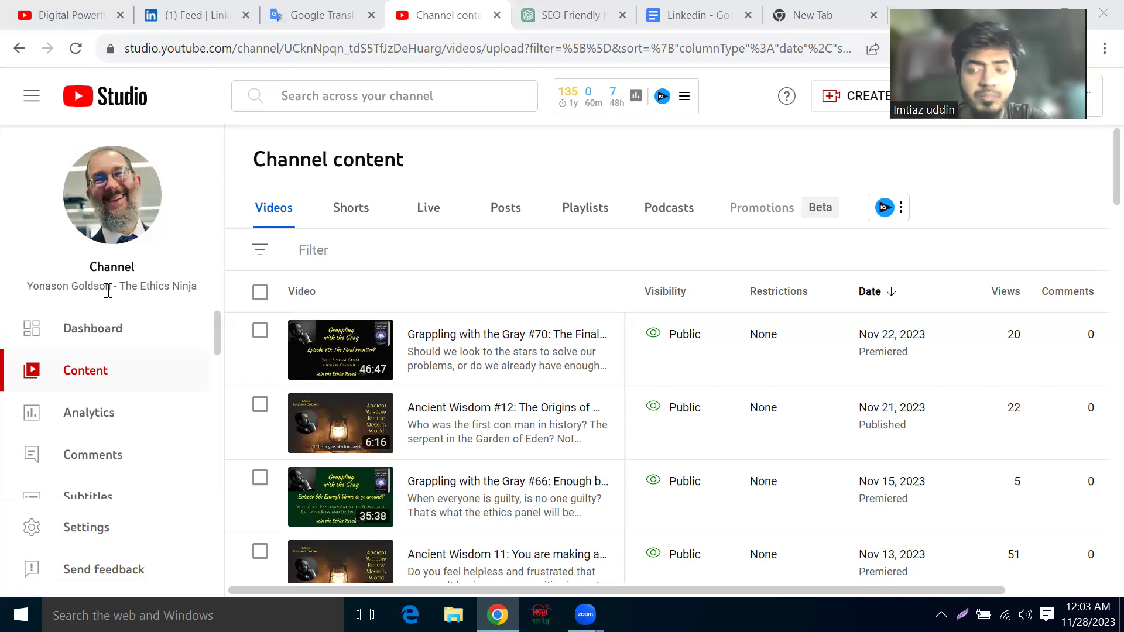
- Look through the first page of the channel's video list, examining titles, visibility, dates, views and comments
scroll(234, 316, down, 1)
scroll(222, 327, up, 1)
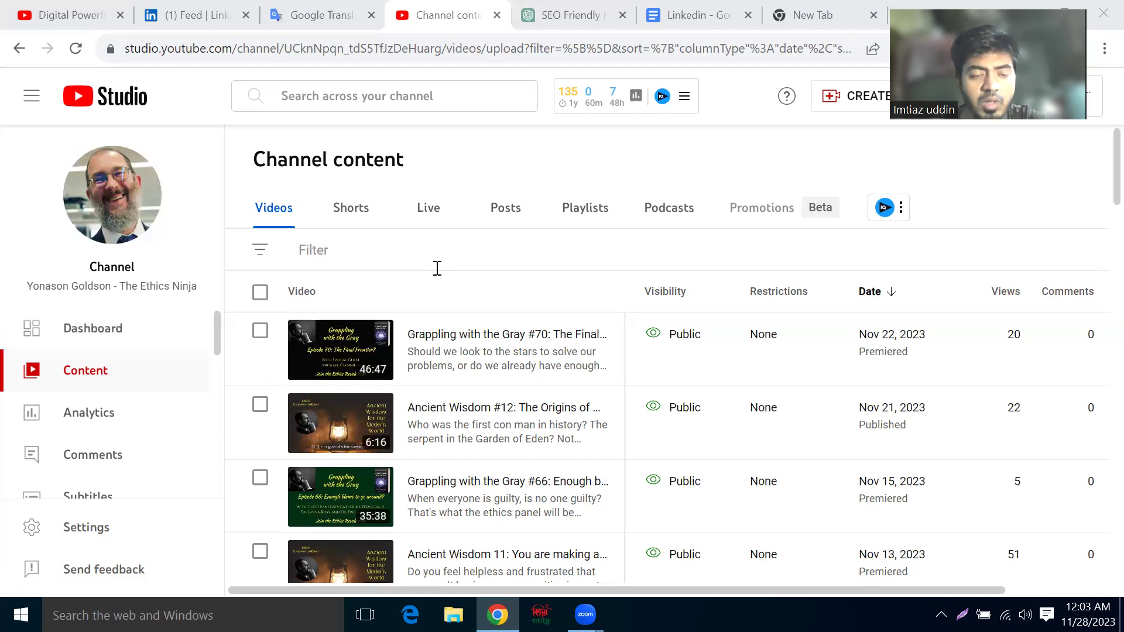
scroll(374, 351, down, 3)
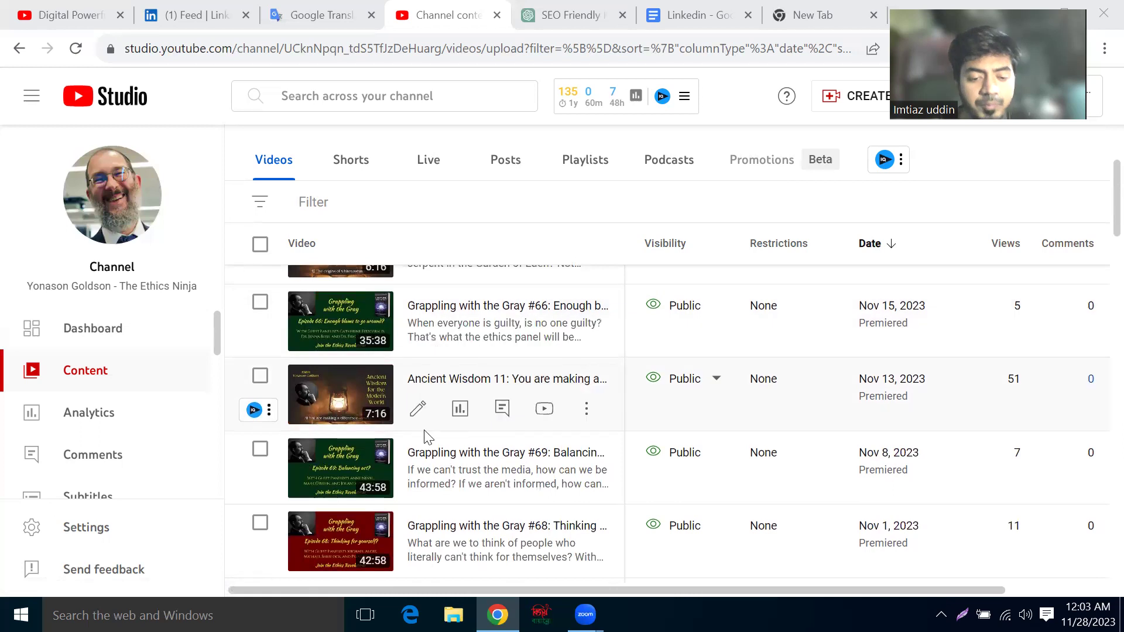
scroll(377, 387, down, 5)
scroll(380, 392, down, 10)
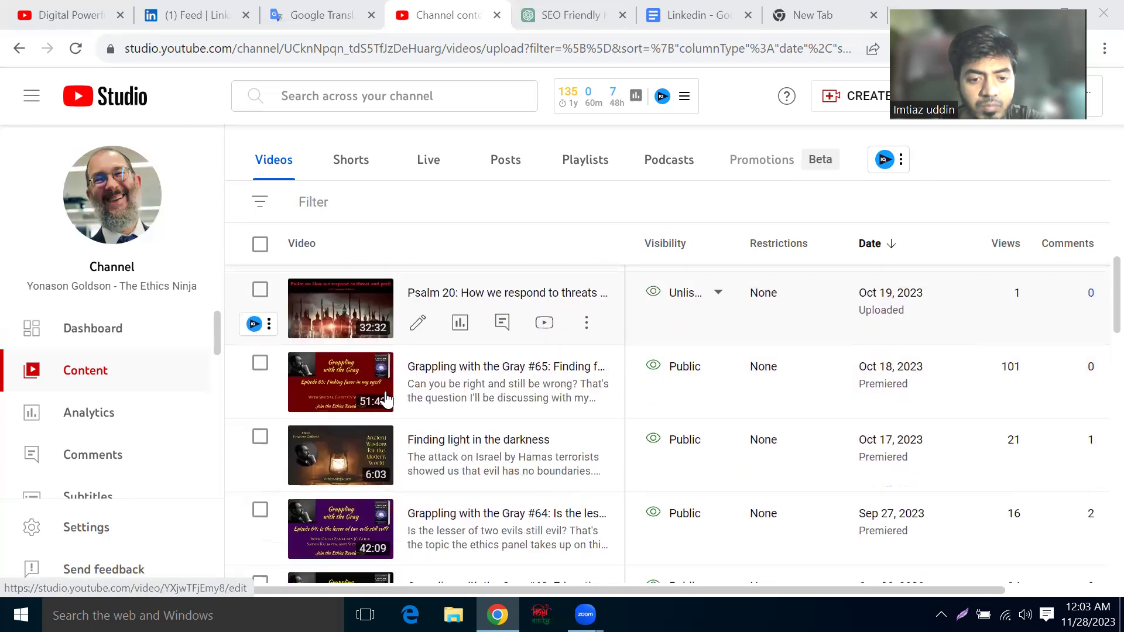
scroll(380, 398, up, 15)
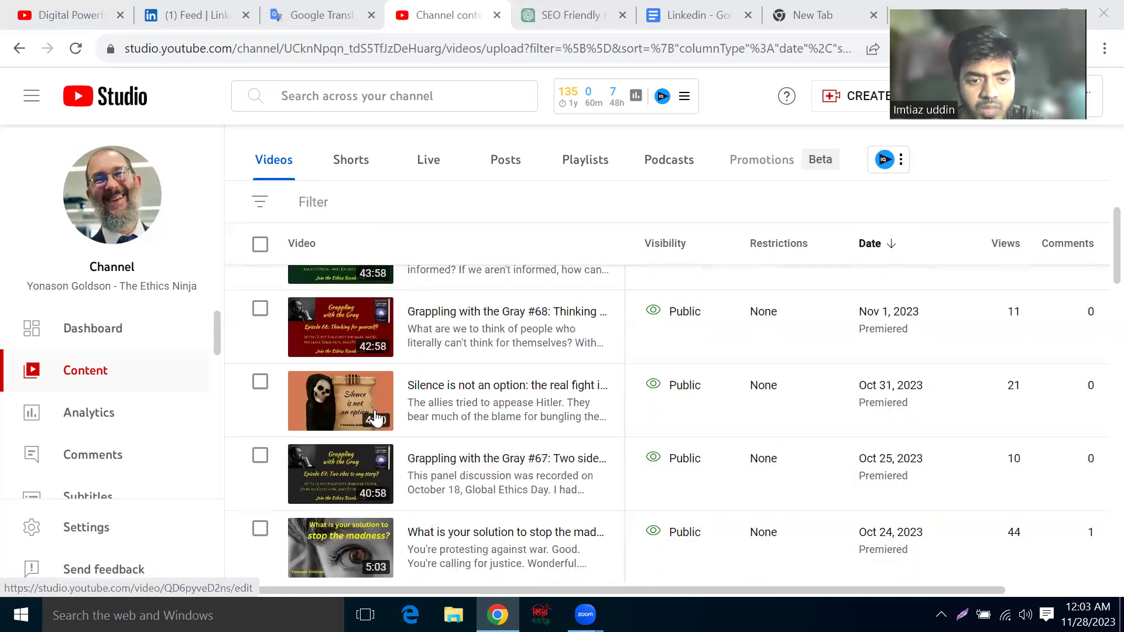
scroll(363, 404, down, 3)
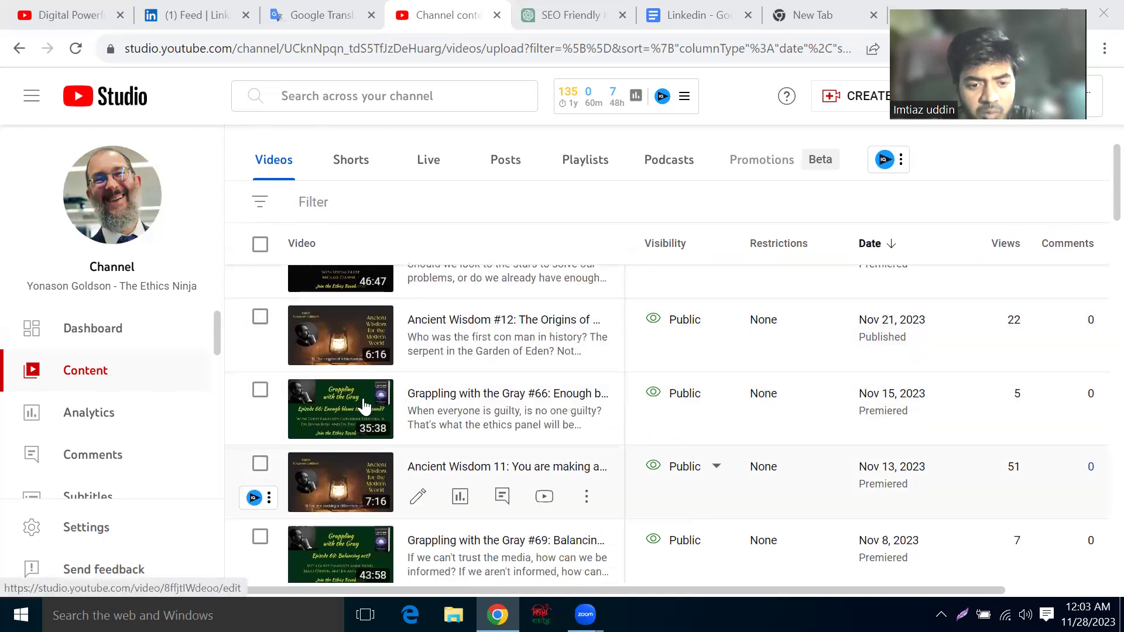
scroll(369, 410, down, 4)
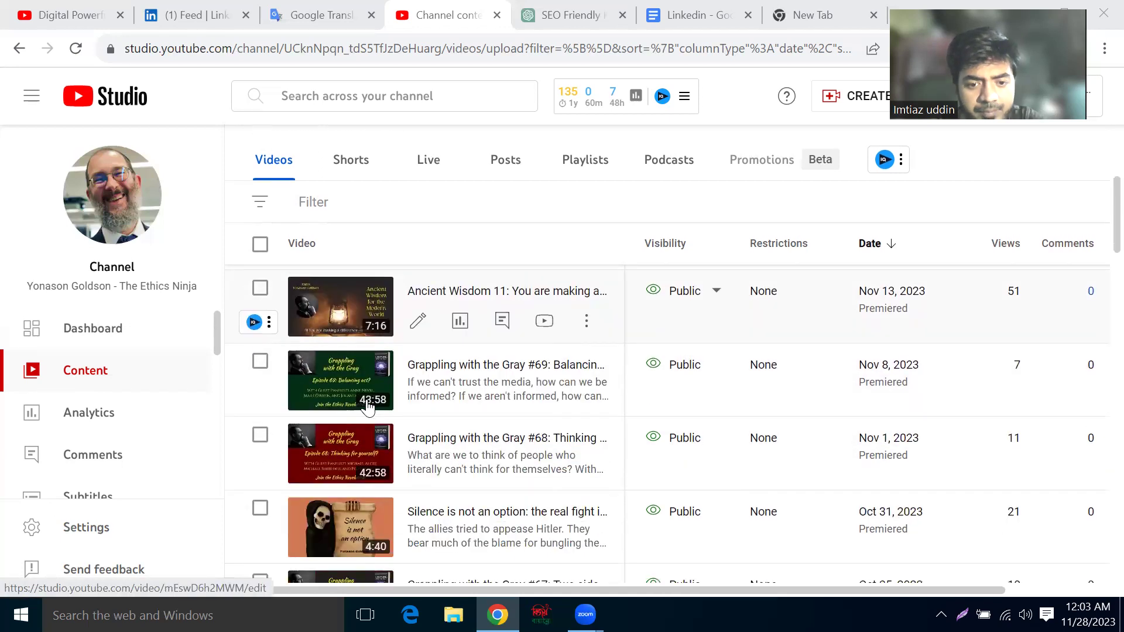
scroll(375, 433, down, 8)
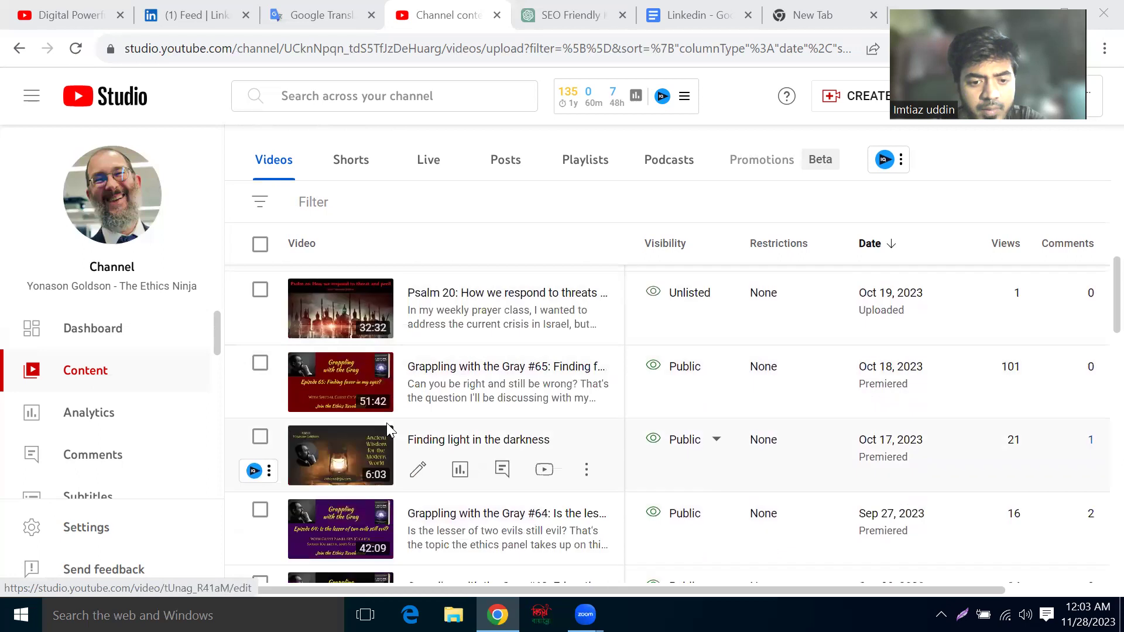
scroll(386, 417, down, 2)
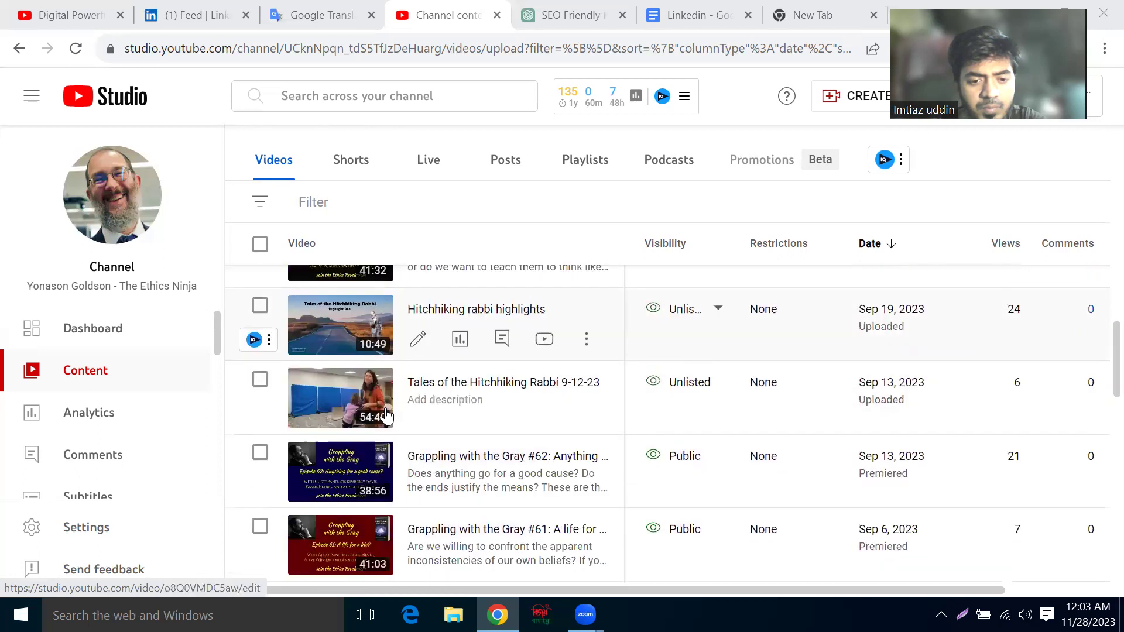
scroll(378, 421, down, 2)
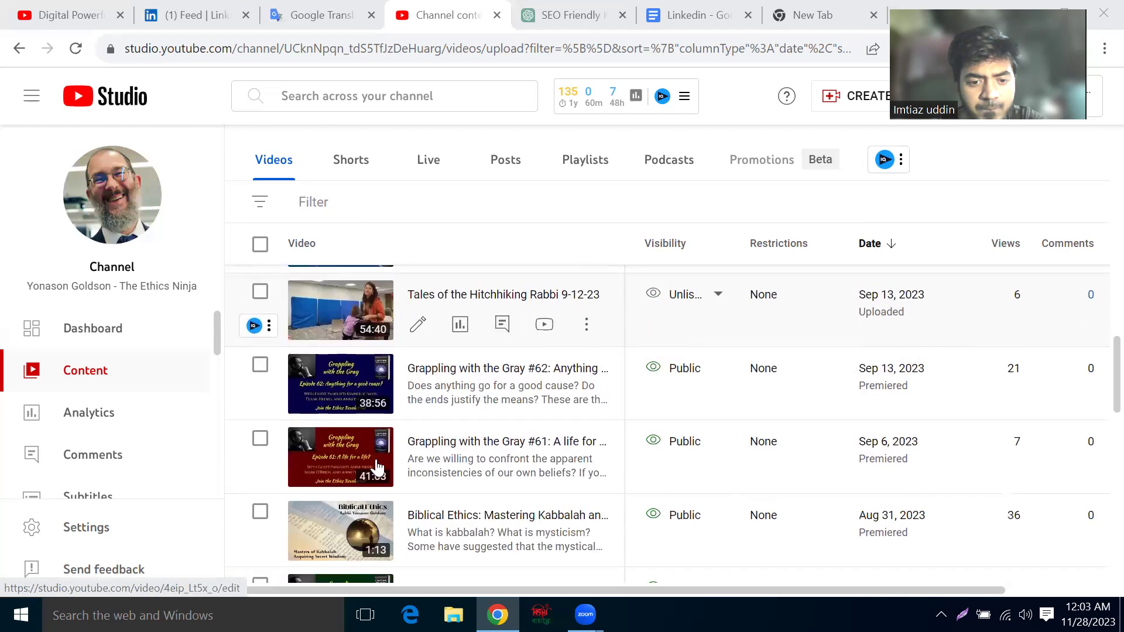
scroll(372, 451, down, 3)
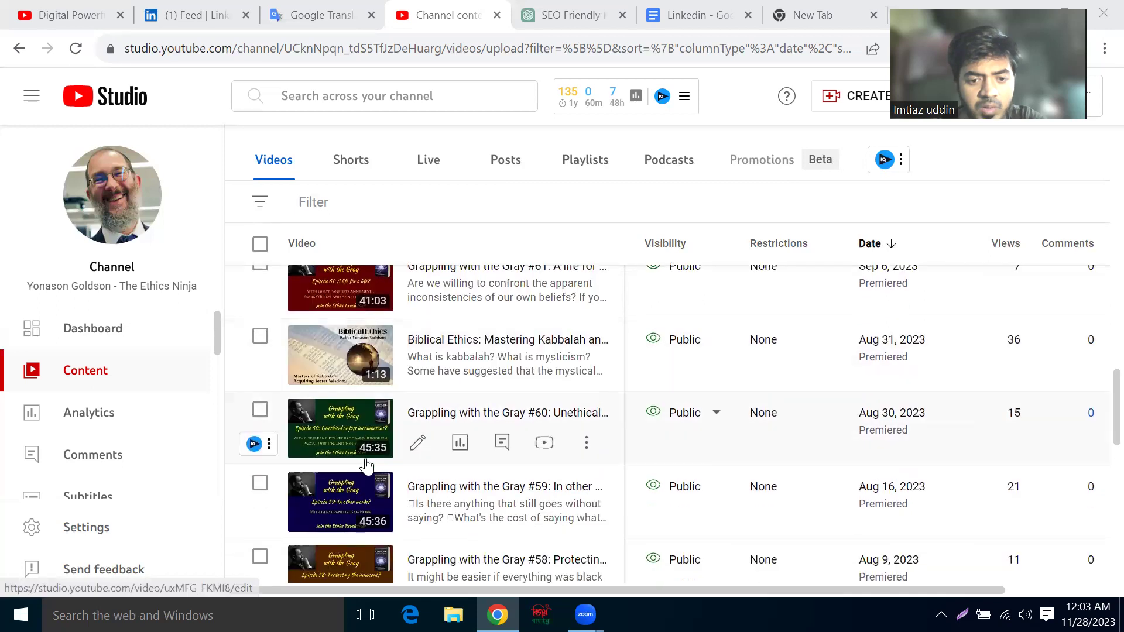
scroll(369, 440, down, 4)
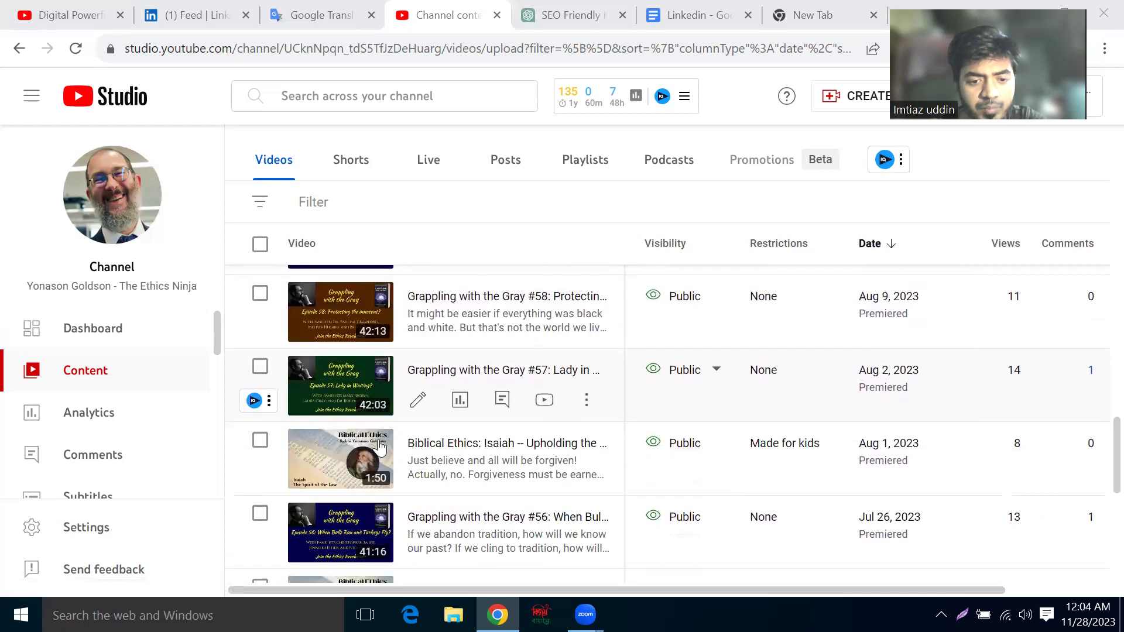
scroll(369, 441, down, 3)
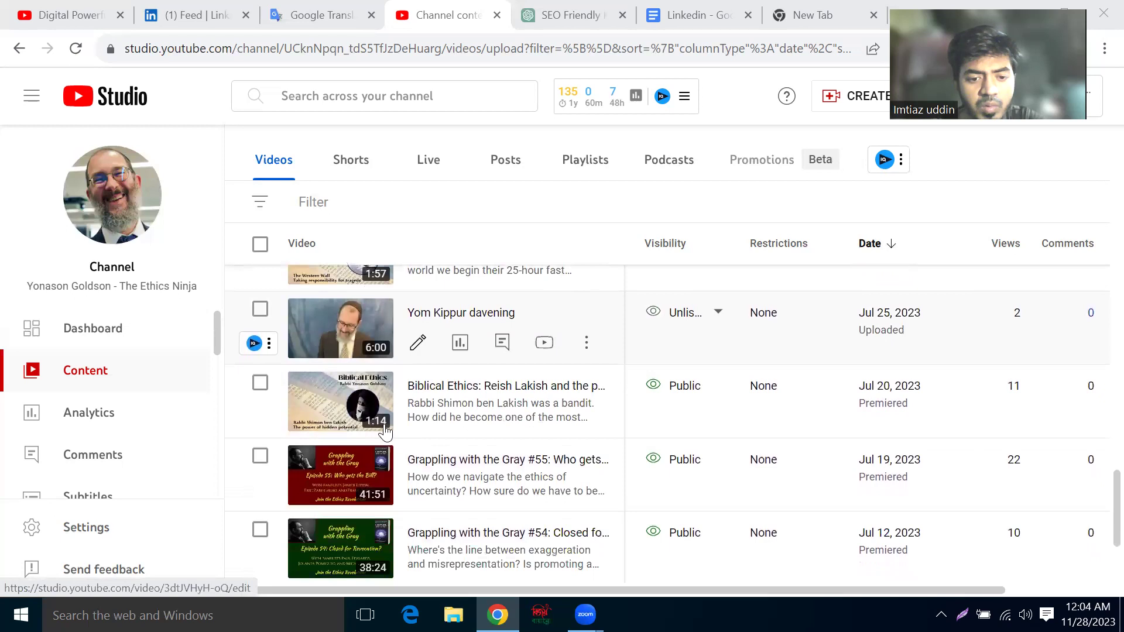
scroll(375, 434, down, 1)
scroll(376, 429, down, 2)
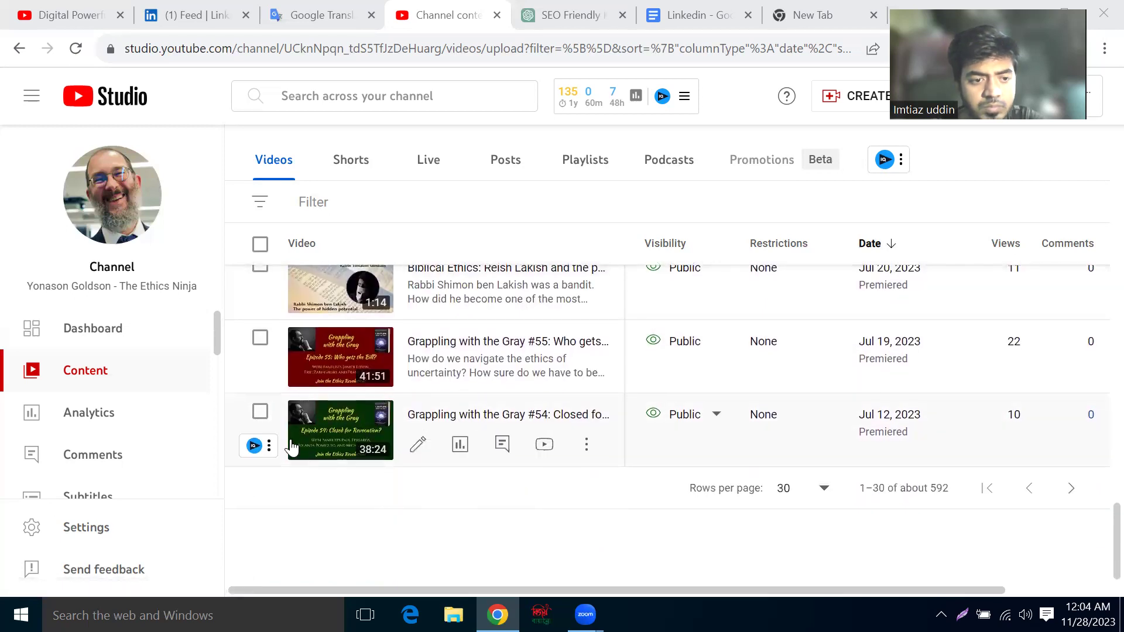
- Check the channel dashboard and look through the channel's list of live streams
click(100, 331)
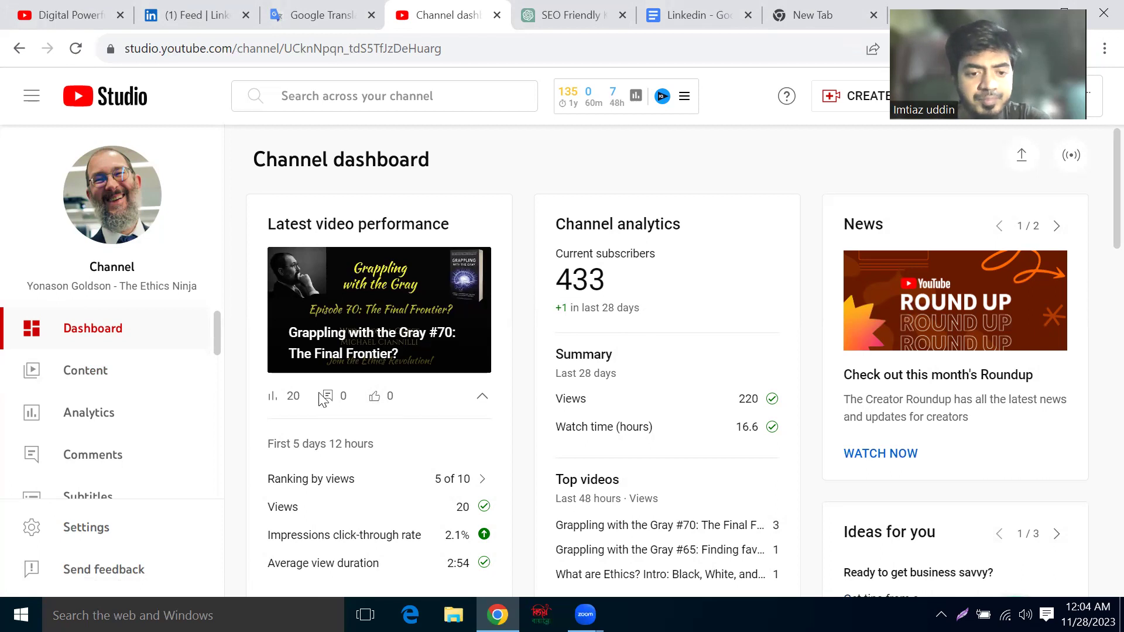
click(121, 375)
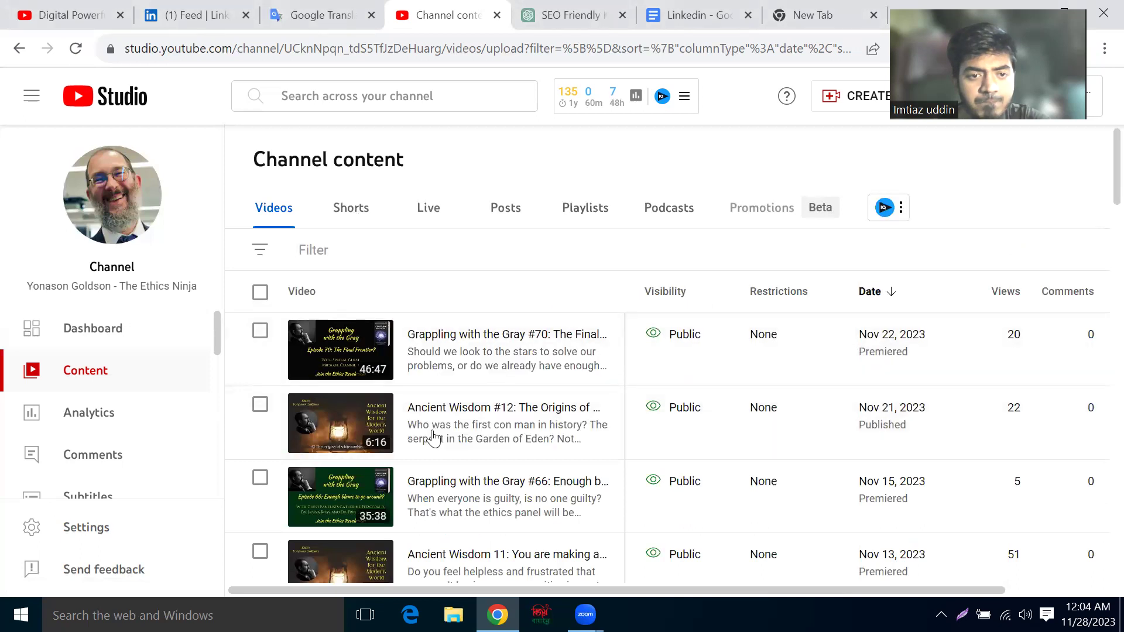
click(433, 209)
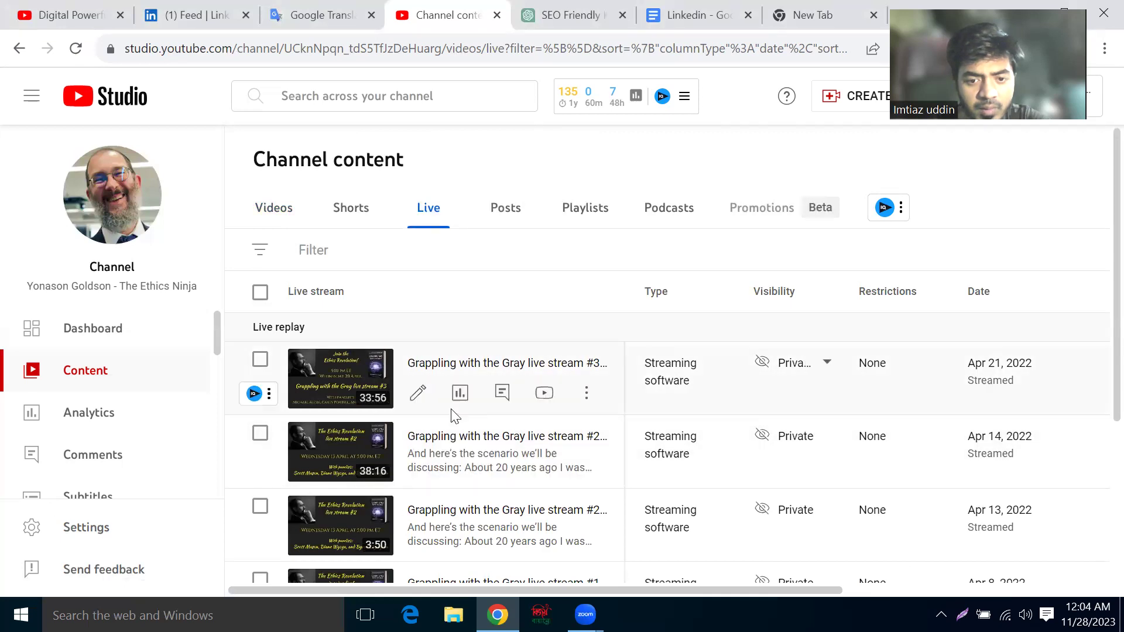
scroll(462, 404, down, 5)
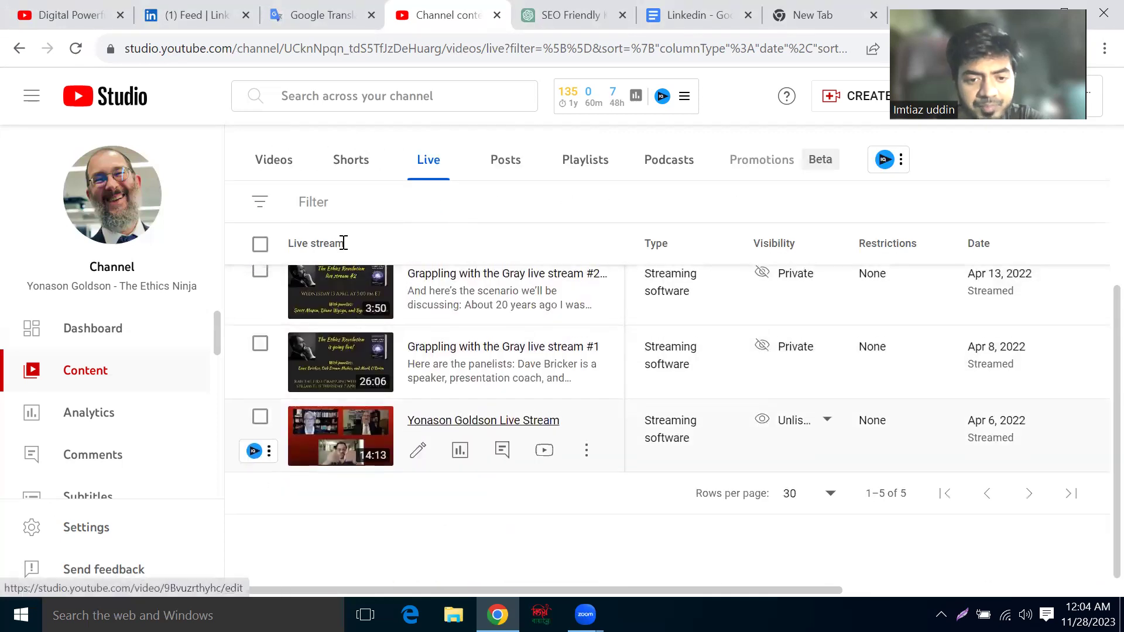
scroll(409, 421, up, 5)
- Return to the channel's Videos list and open the details of the unlisted "Psalm 20: How we respond to threats" video
click(273, 208)
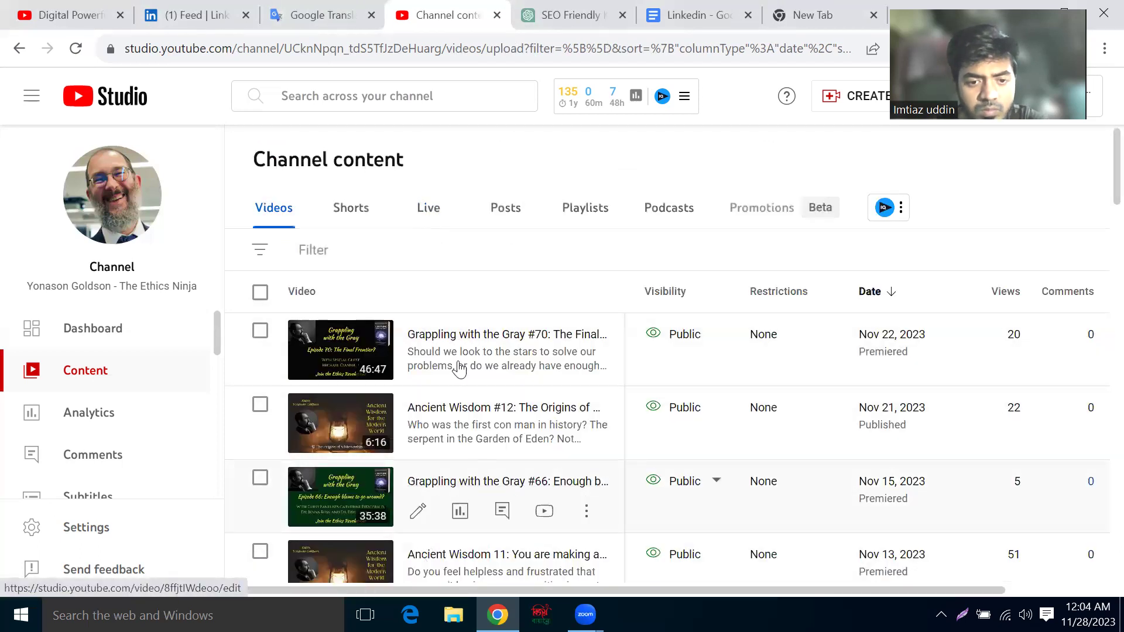
scroll(477, 456, down, 1)
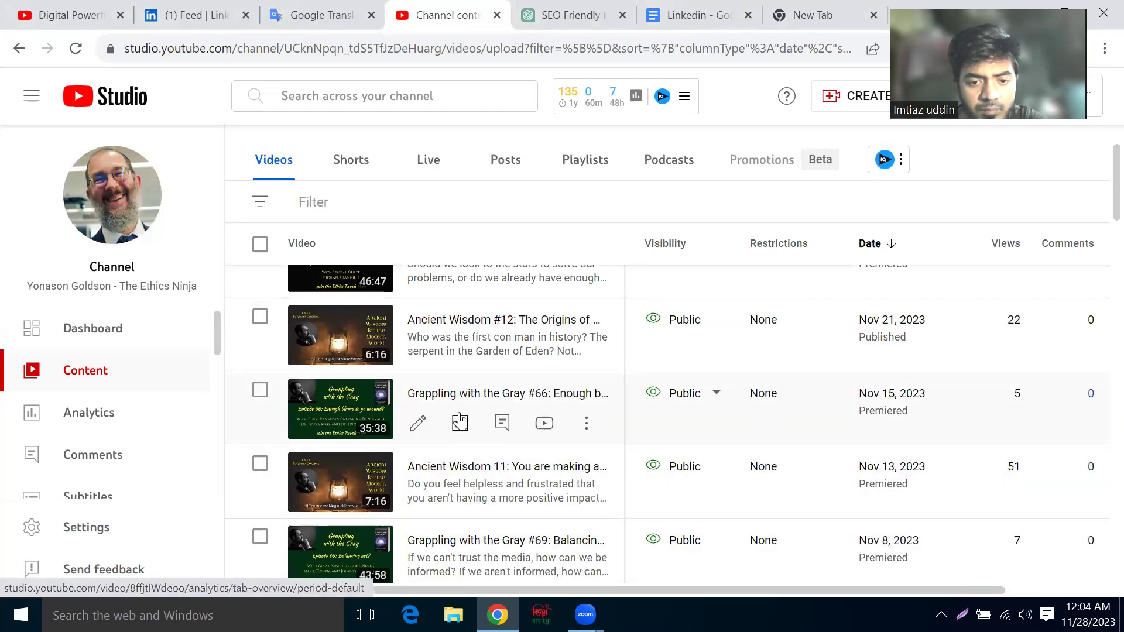
scroll(462, 445, down, 3)
scroll(477, 390, down, 3)
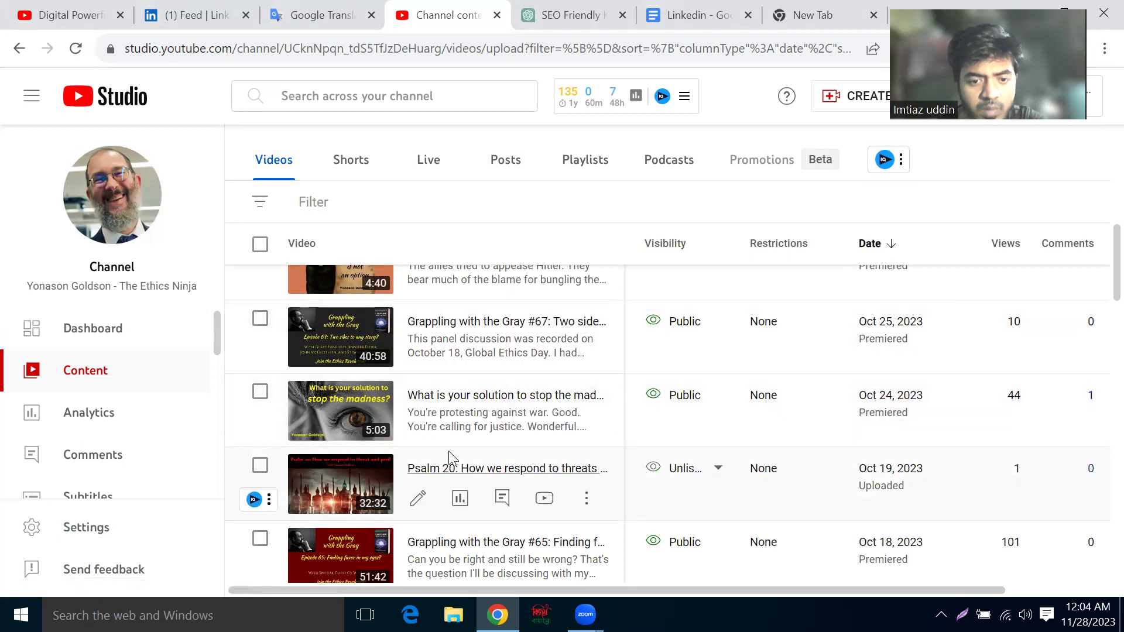
scroll(449, 451, down, 1)
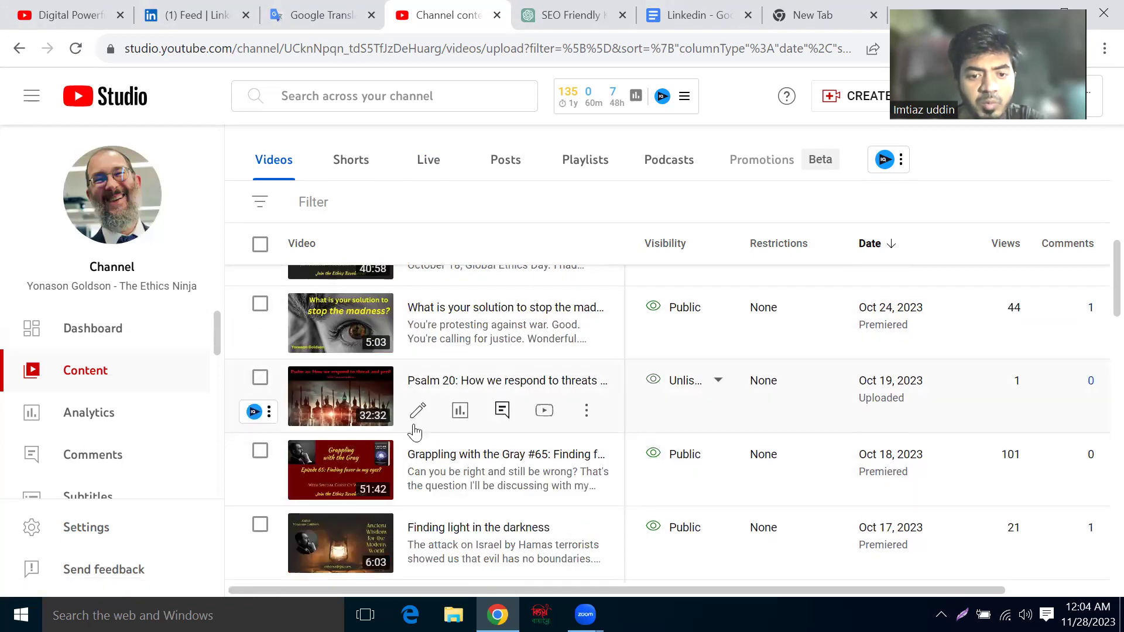
click(418, 412)
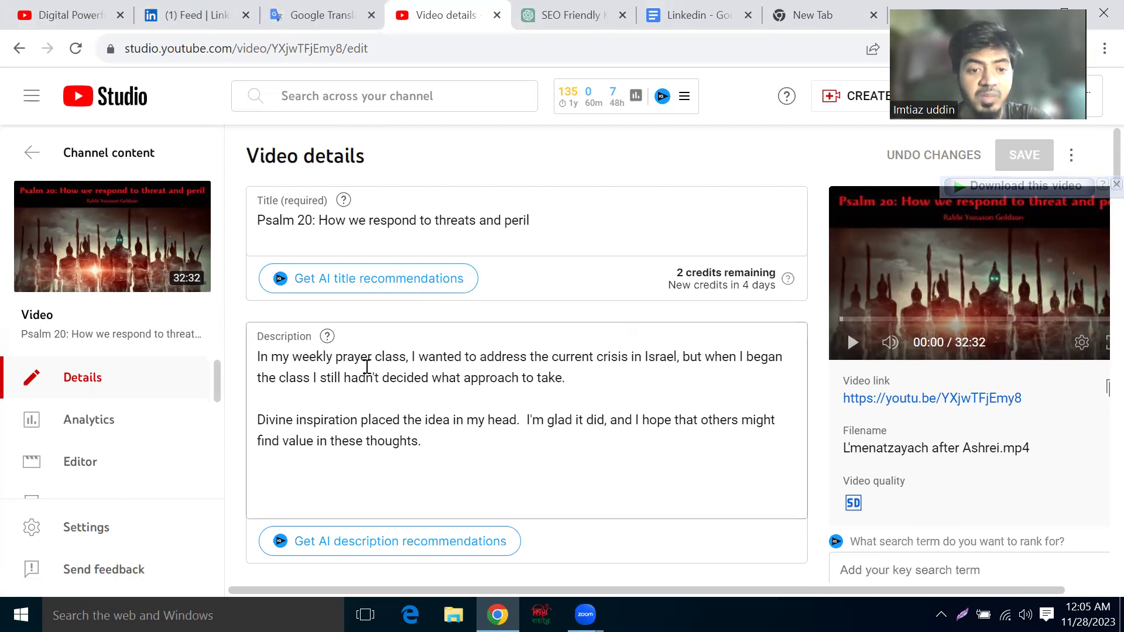
- Examine the video's description, thumbnail, playlist, audience, SEO score, tags and recommended tags
scroll(359, 371, down, 1)
scroll(351, 328, up, 1)
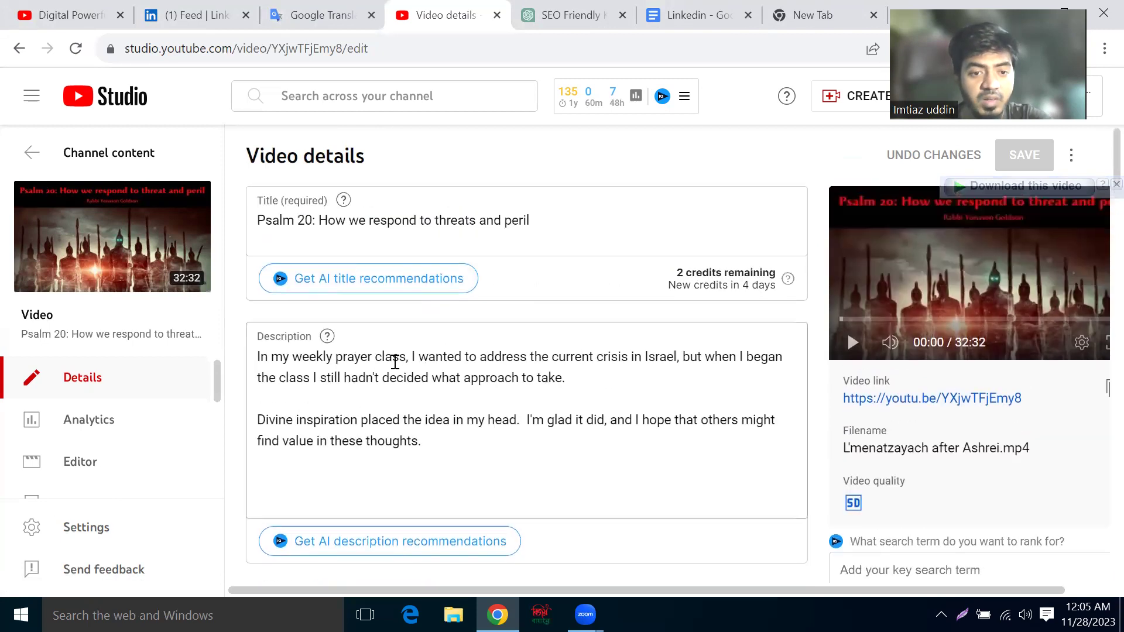
scroll(389, 359, down, 5)
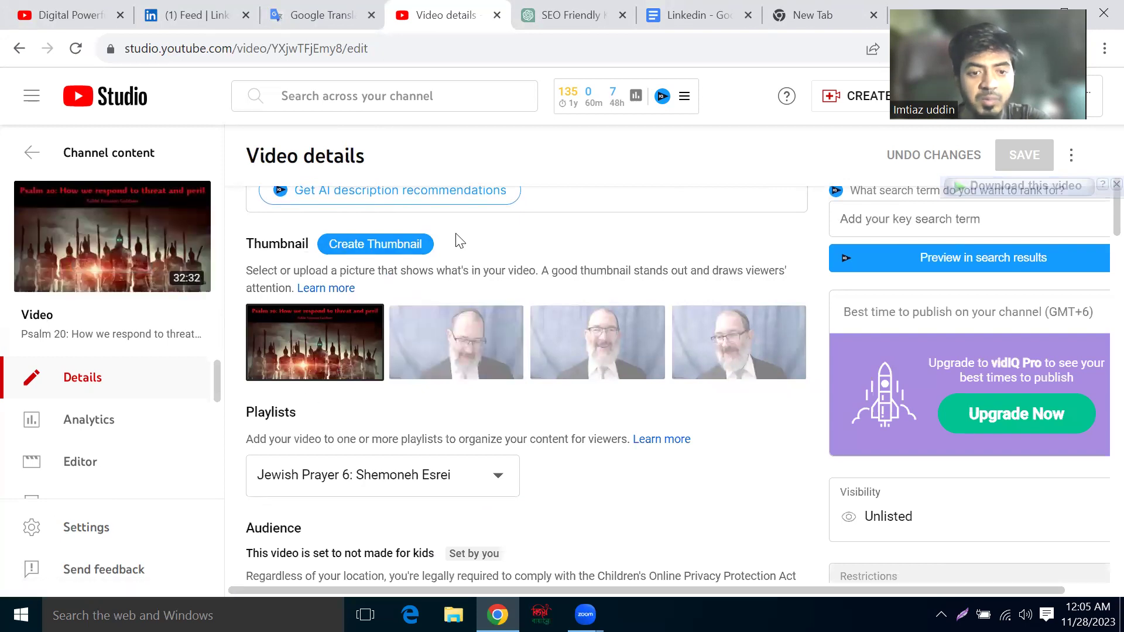
scroll(446, 243, down, 4)
scroll(351, 302, down, 12)
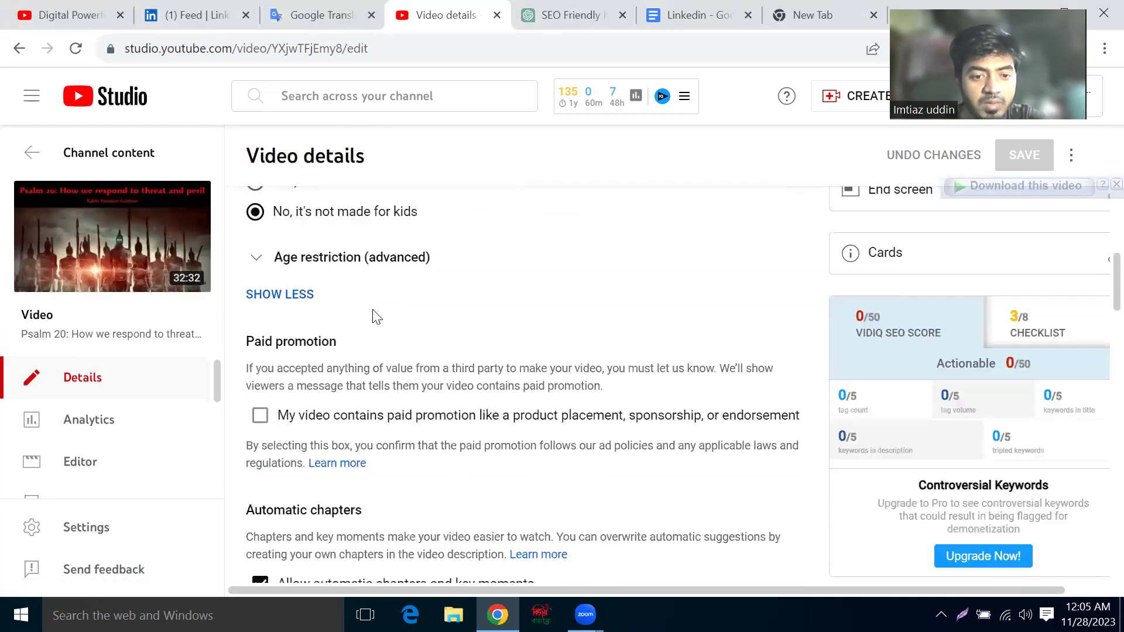
scroll(416, 316, down, 2)
click(373, 417)
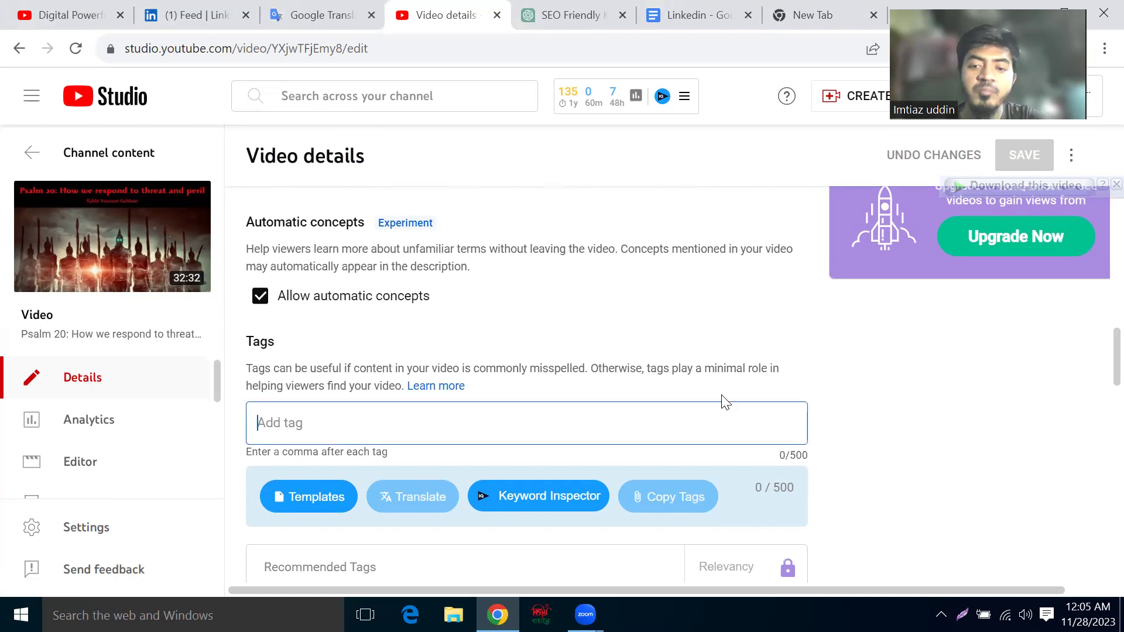
drag(796, 452, 834, 456)
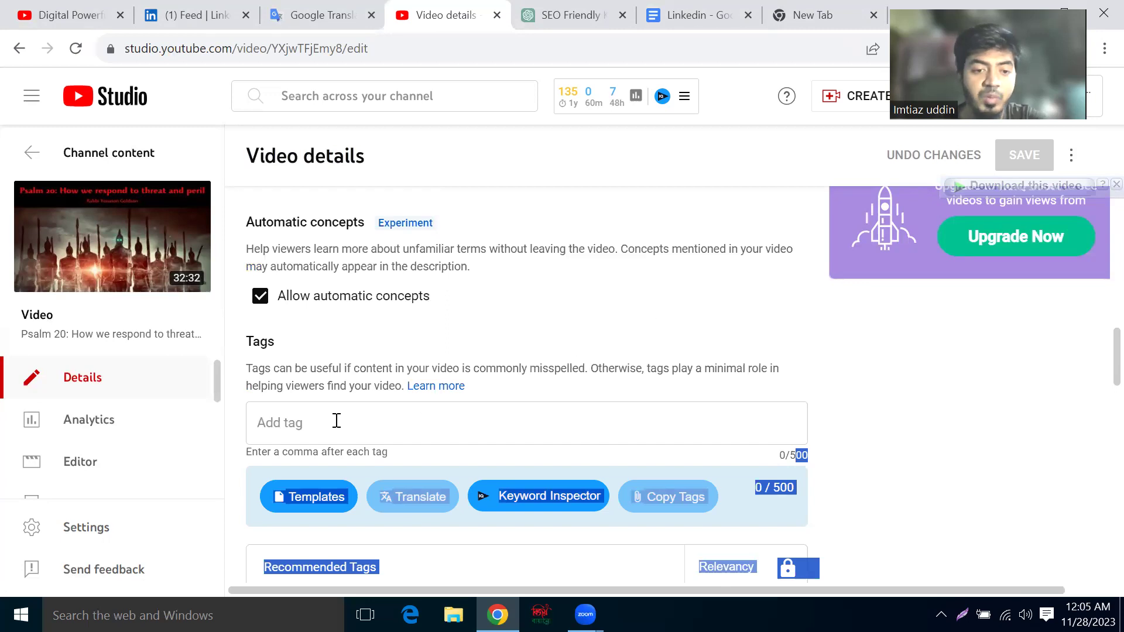
click(317, 423)
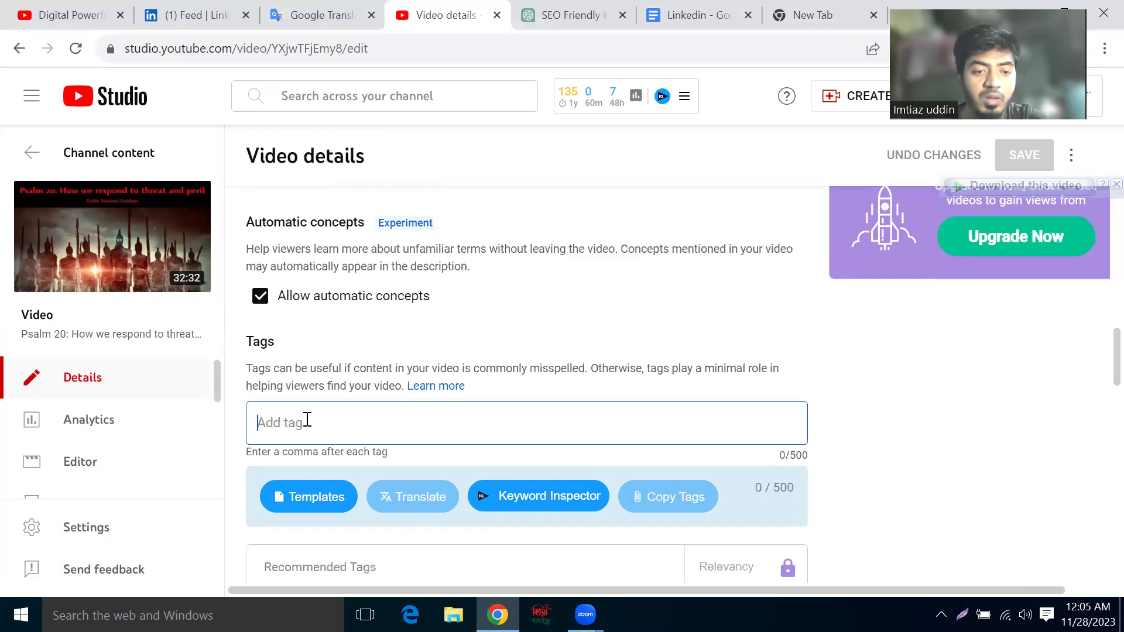
scroll(361, 302, down, 4)
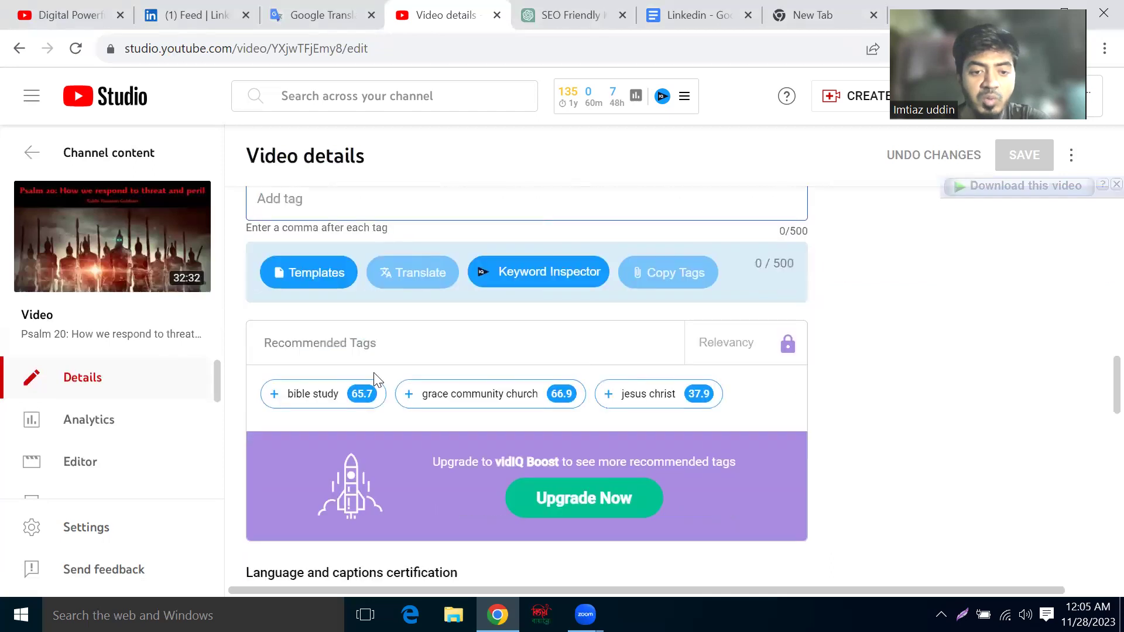
scroll(364, 377, up, 8)
scroll(358, 413, up, 10)
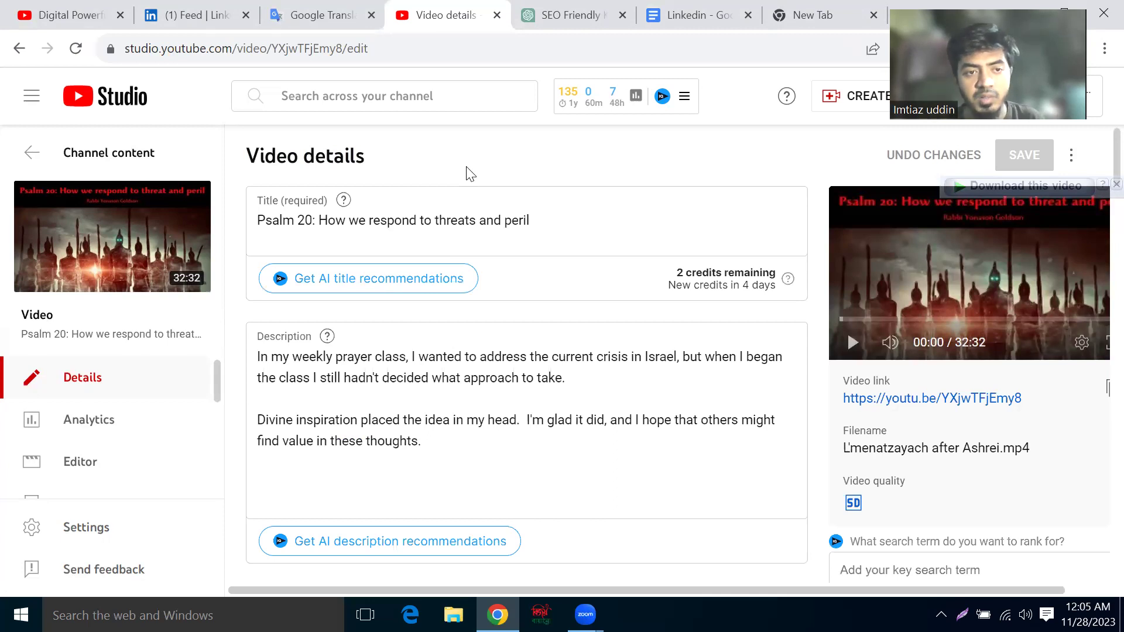
- Remove the "Psalm 20:" prefix from the video title so that it reads "How we respond to threats and peril"
drag(315, 220, 279, 211)
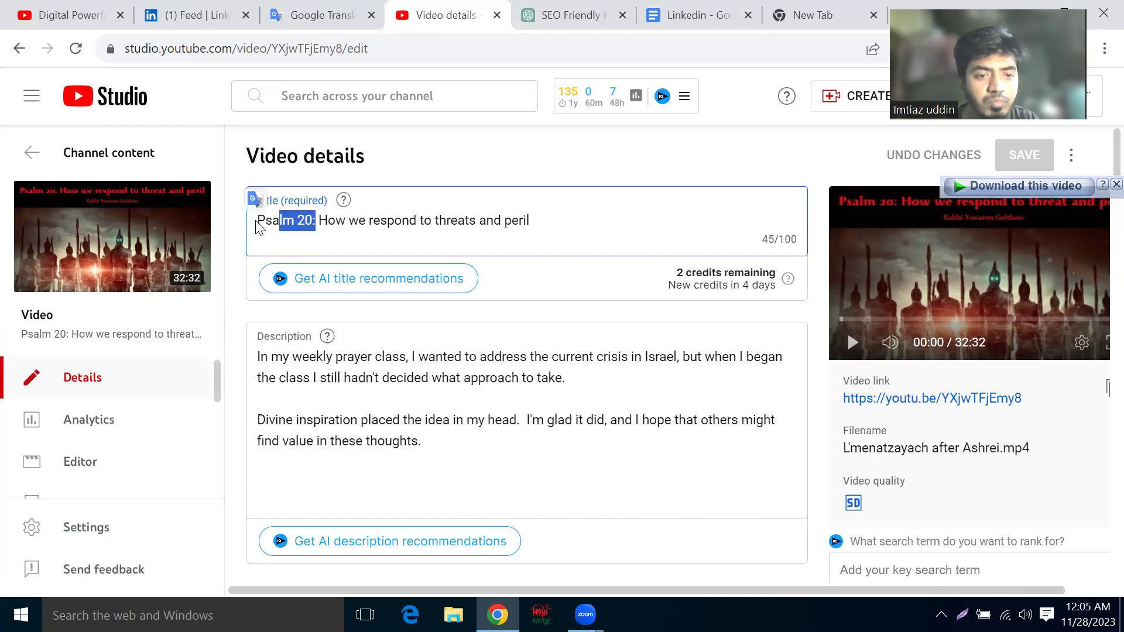
drag(312, 220, 260, 220)
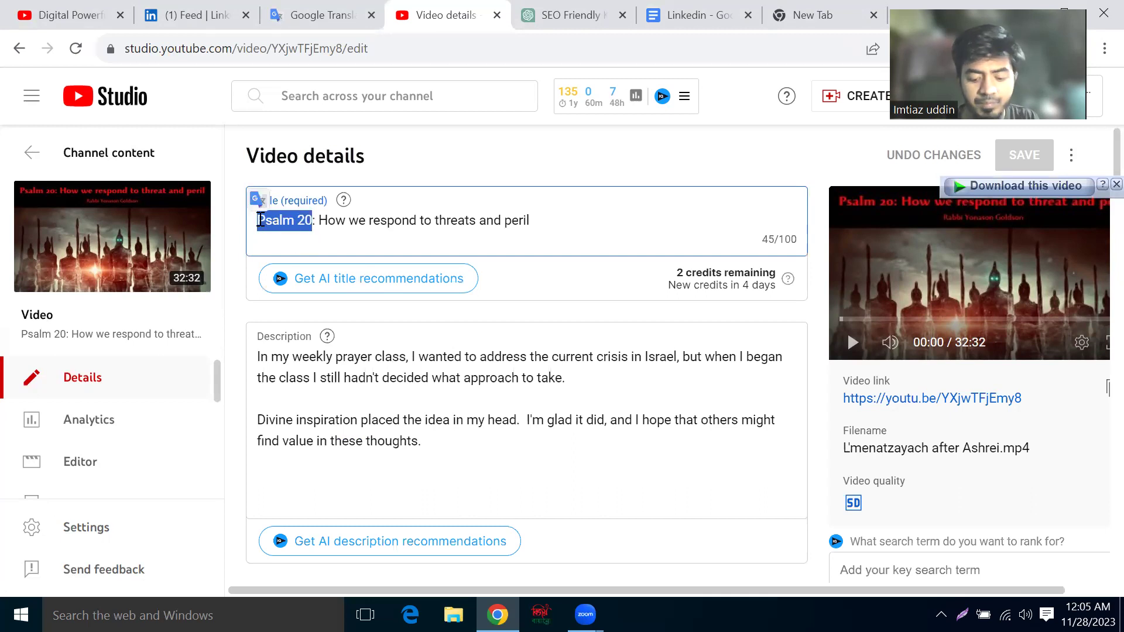
key(BackSpace)
key(Right)
key(BackSpace)
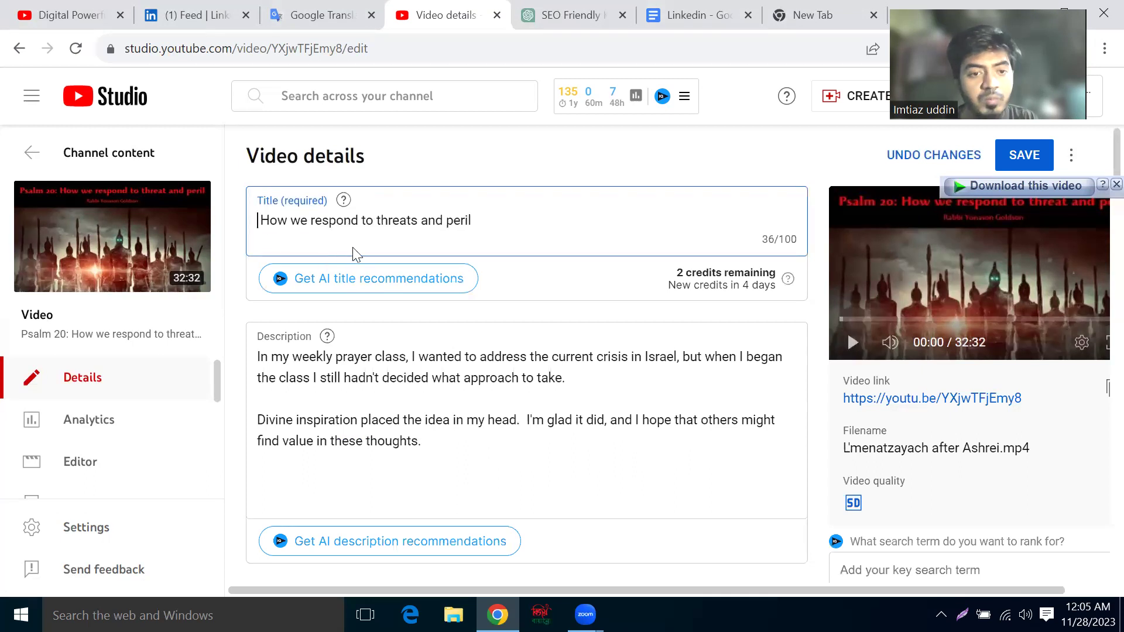
click(468, 172)
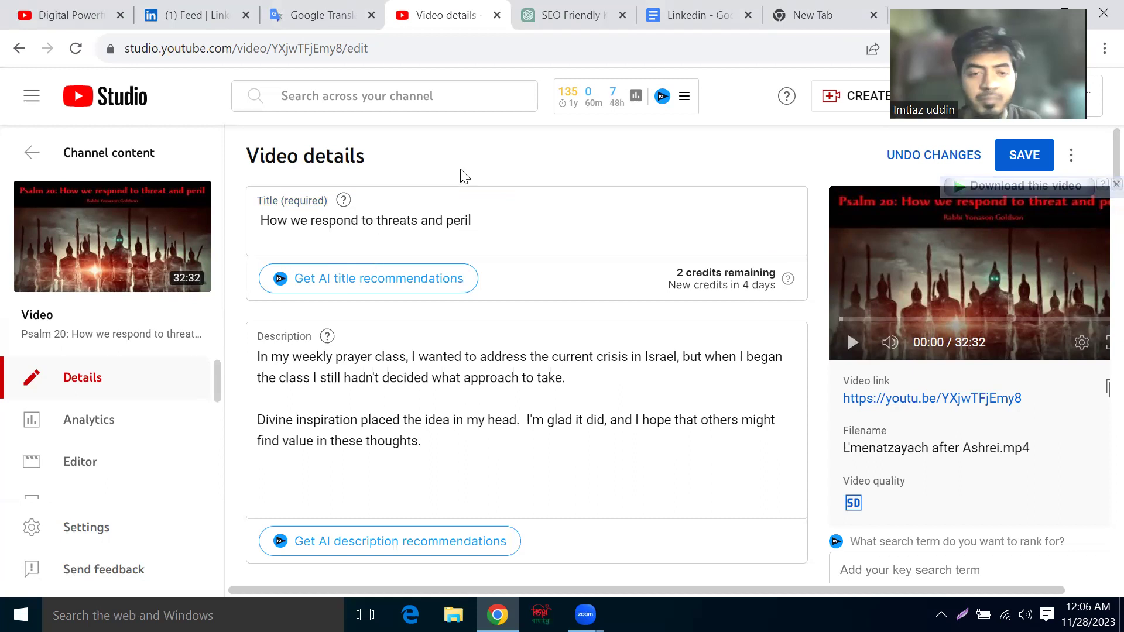
click(489, 220)
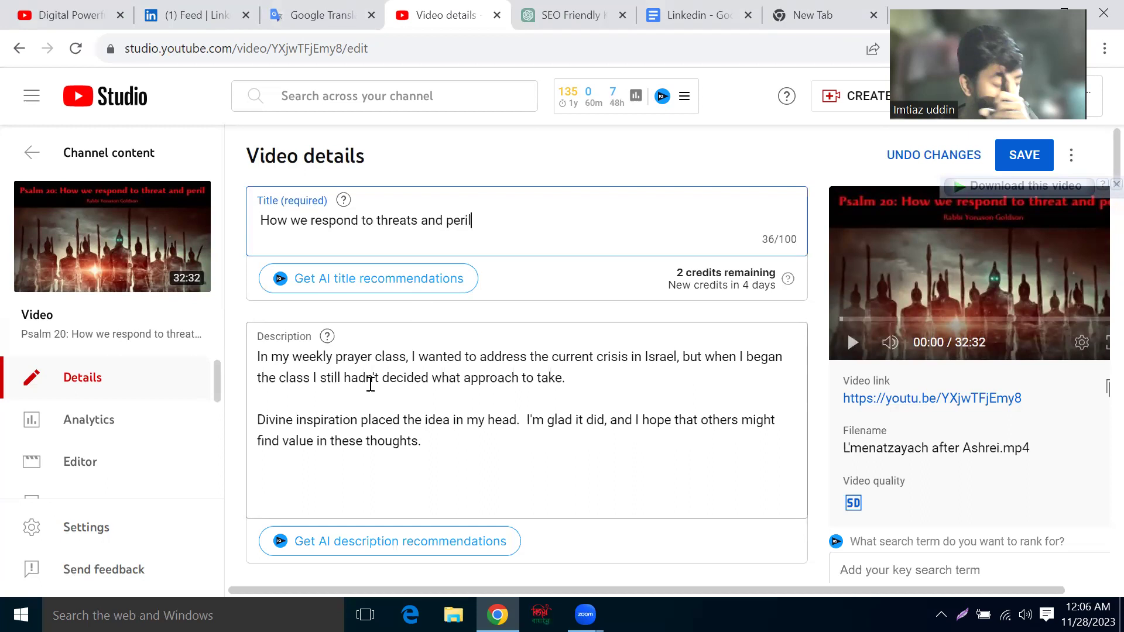
- Insert the video title "How we respond to threats and peril" above the existing description text, followed by a blank line
click(258, 357)
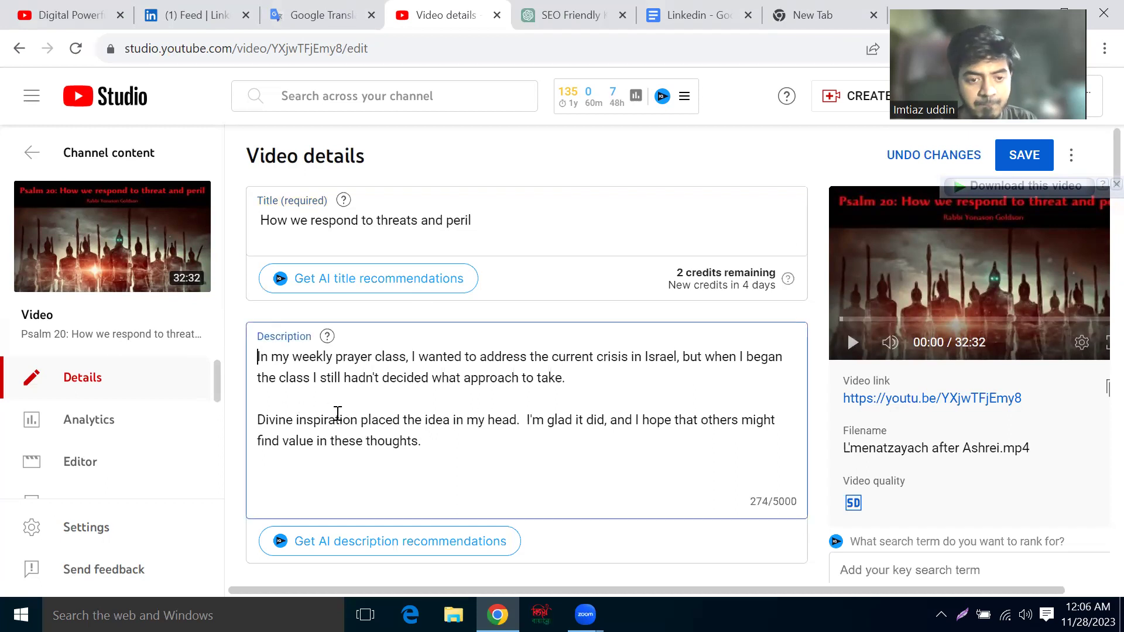
key(Return)
key(Return)
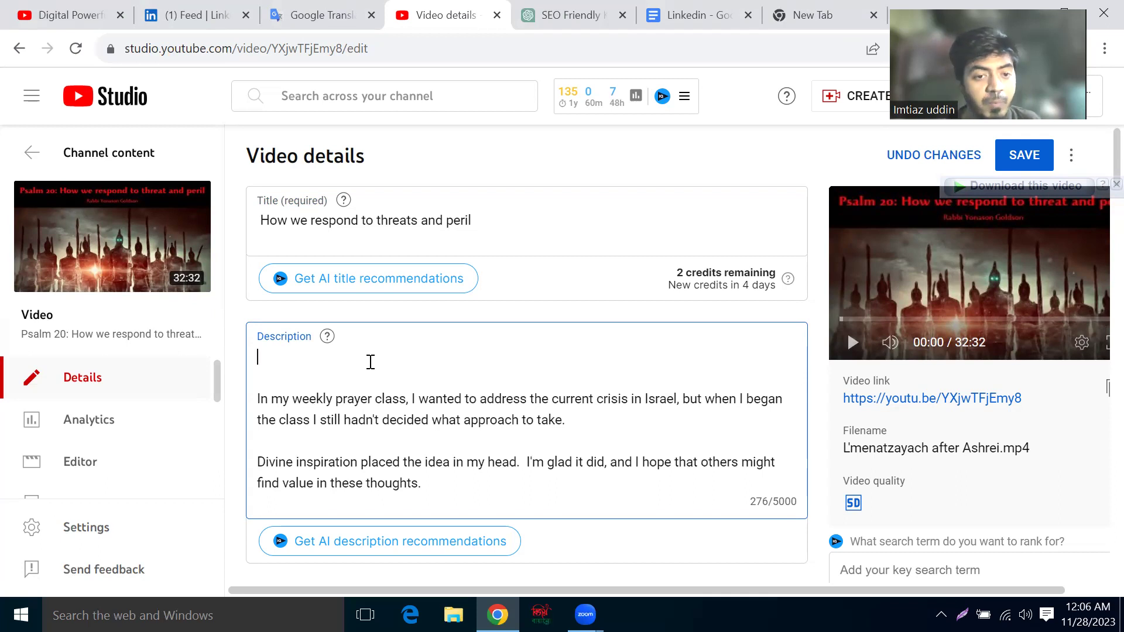
drag(260, 220, 477, 216)
key(ctrl+c)
right_click(515, 240)
click(421, 293)
click(283, 356)
right_click(283, 356)
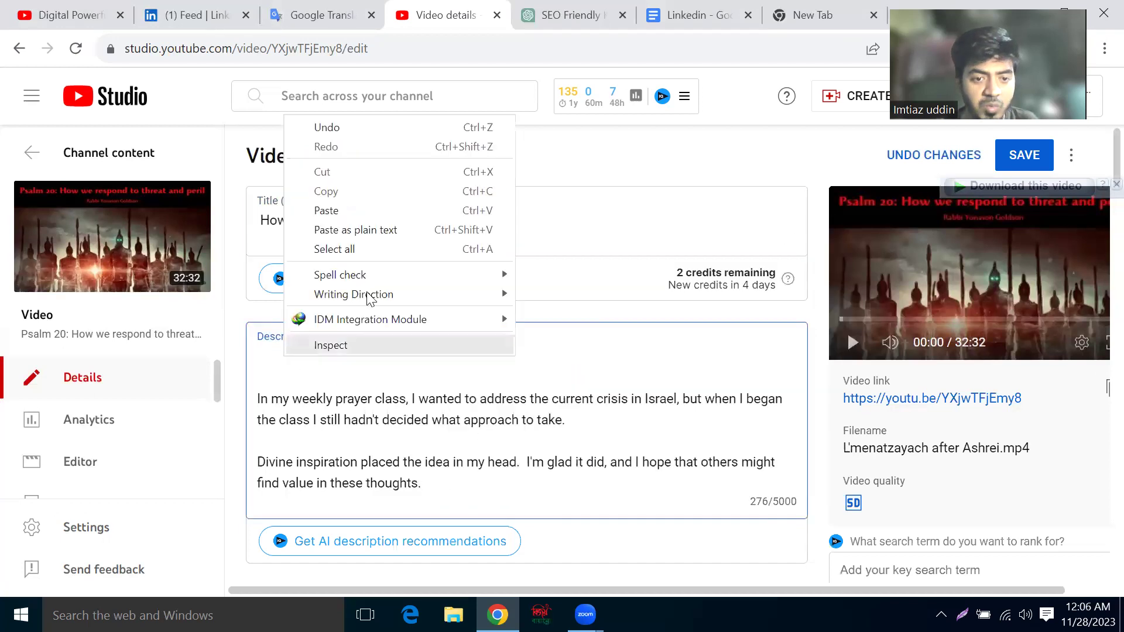
click(346, 211)
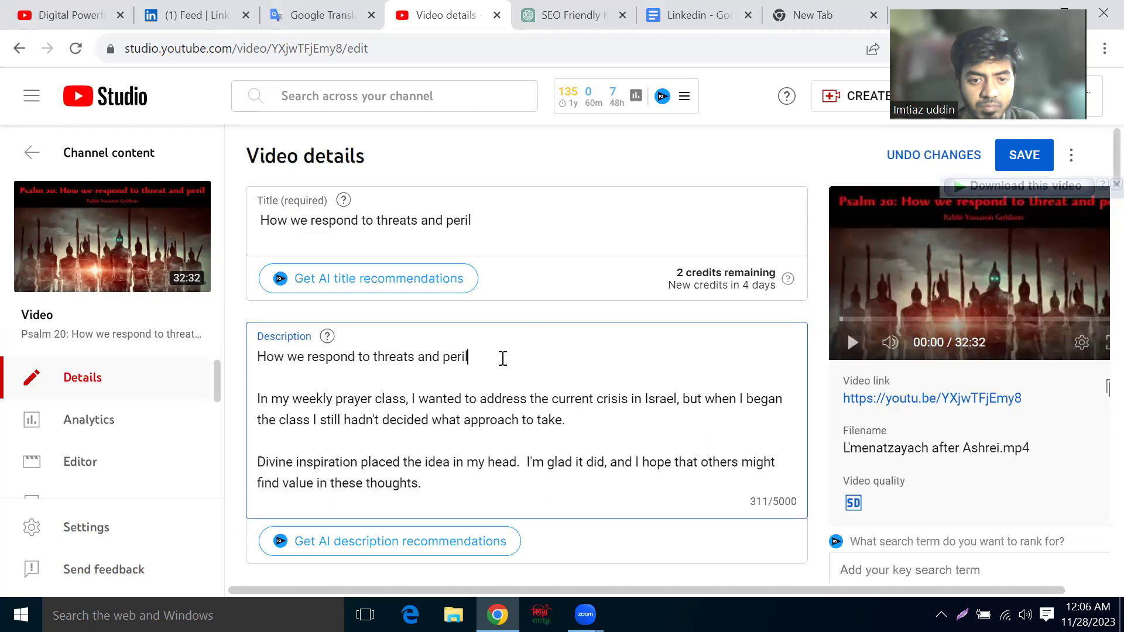
- Add a long dashed separator line directly beneath the title line in the description
key(Return)
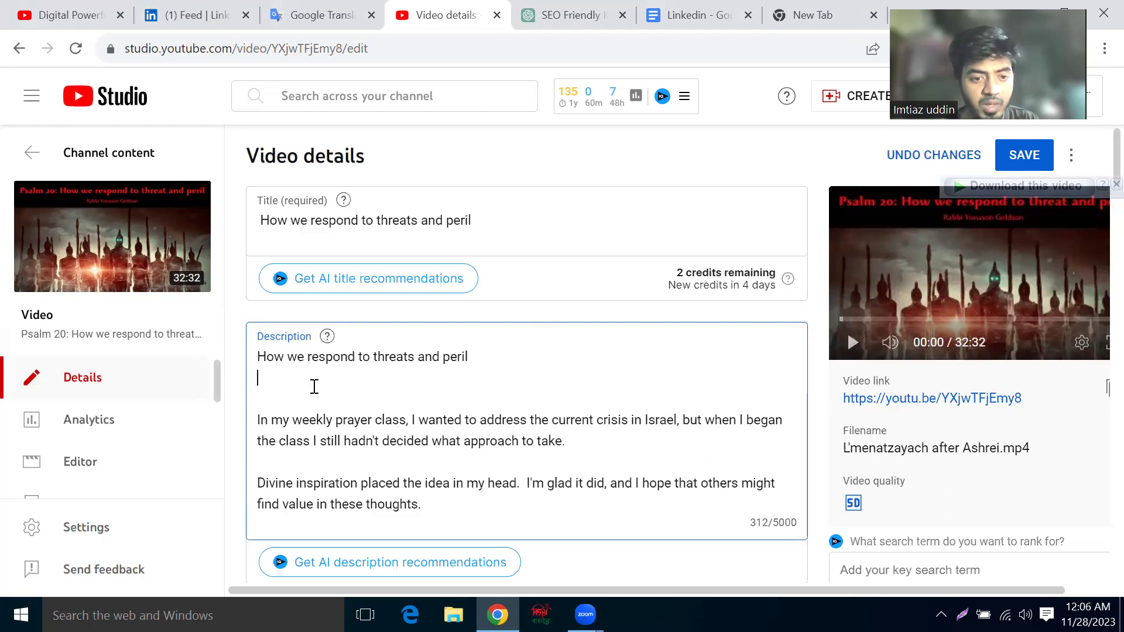
text(-----------------------------------------)
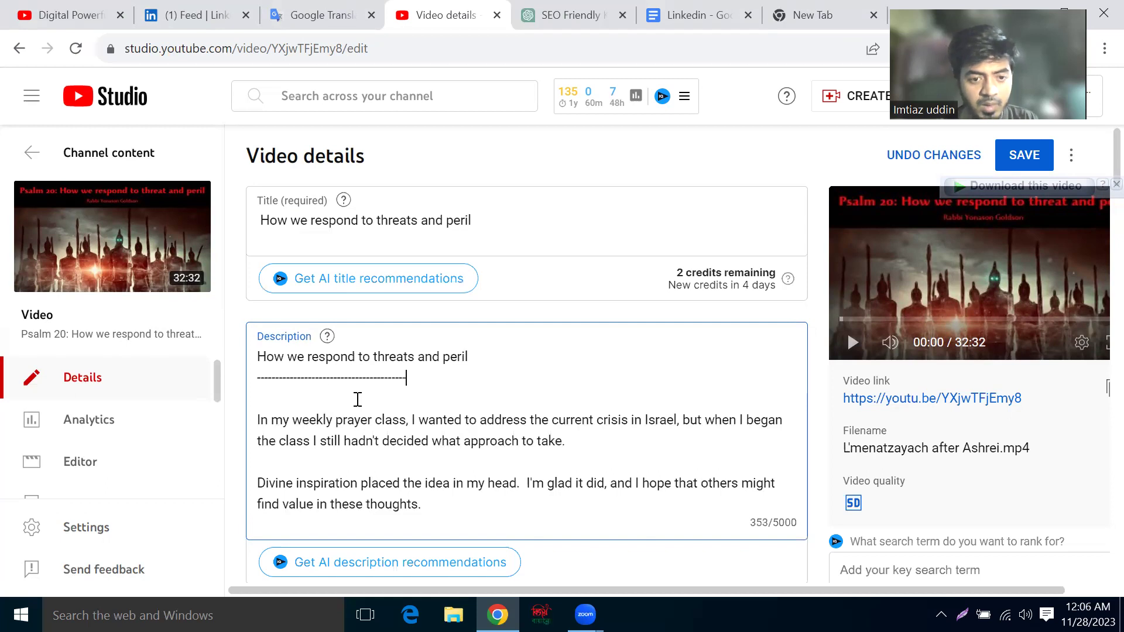
text(-------------------------------------------)
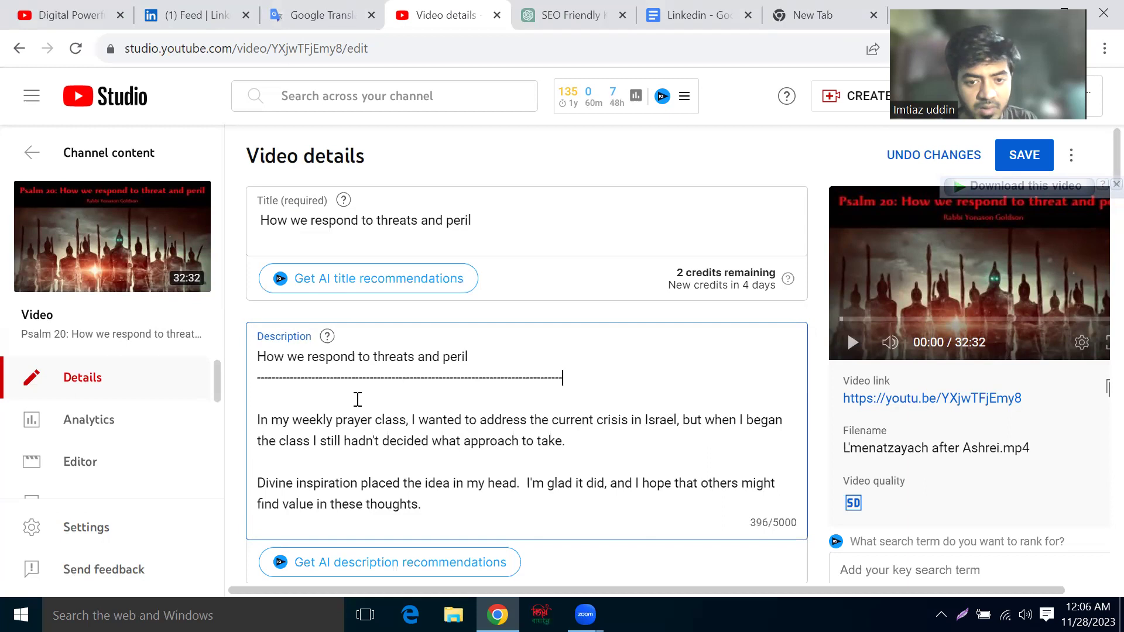
text(----)
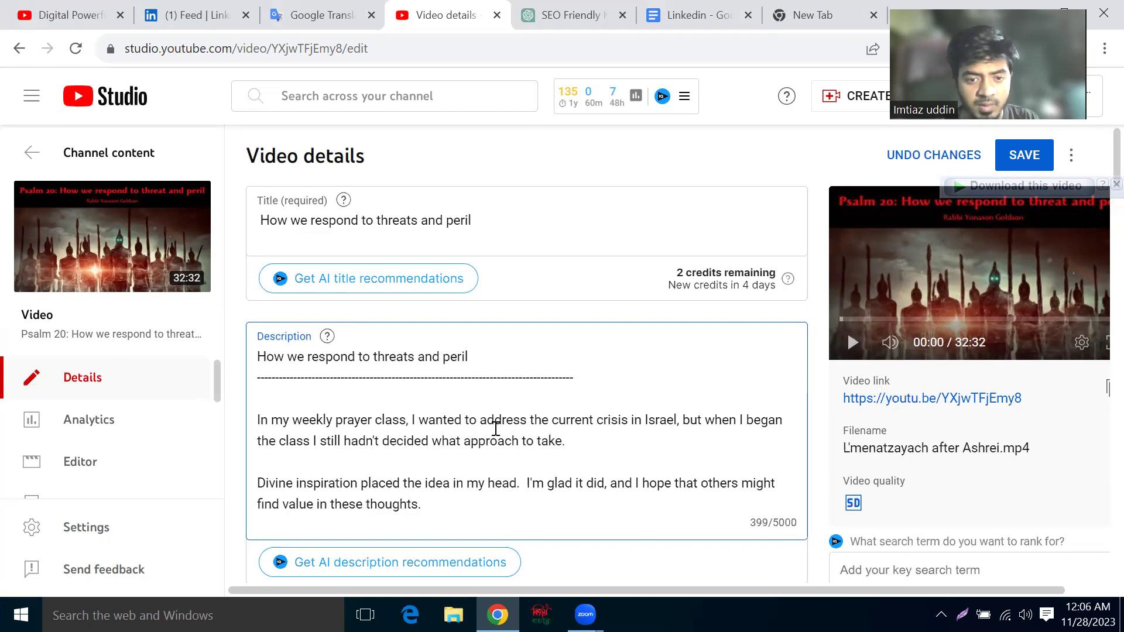
text(--)
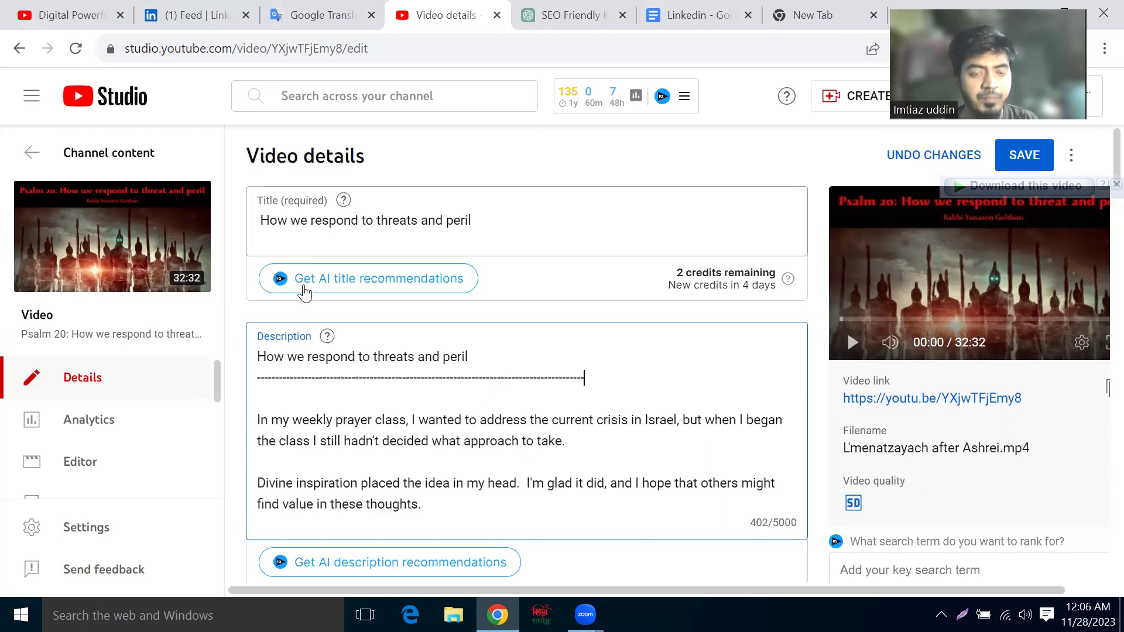
- Copy the video title, switch to ChatGPT and resubmit the prompt for 30 SEO-friendly YouTube keywords with hashtags with that title added
click(505, 221)
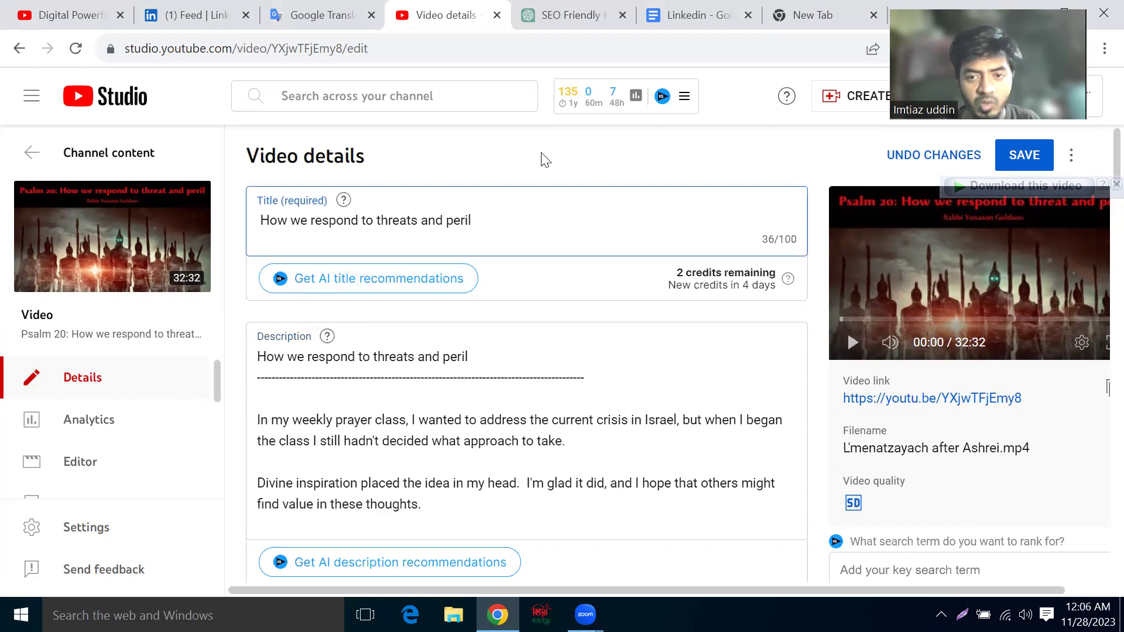
triple_click(274, 224)
right_click(275, 231)
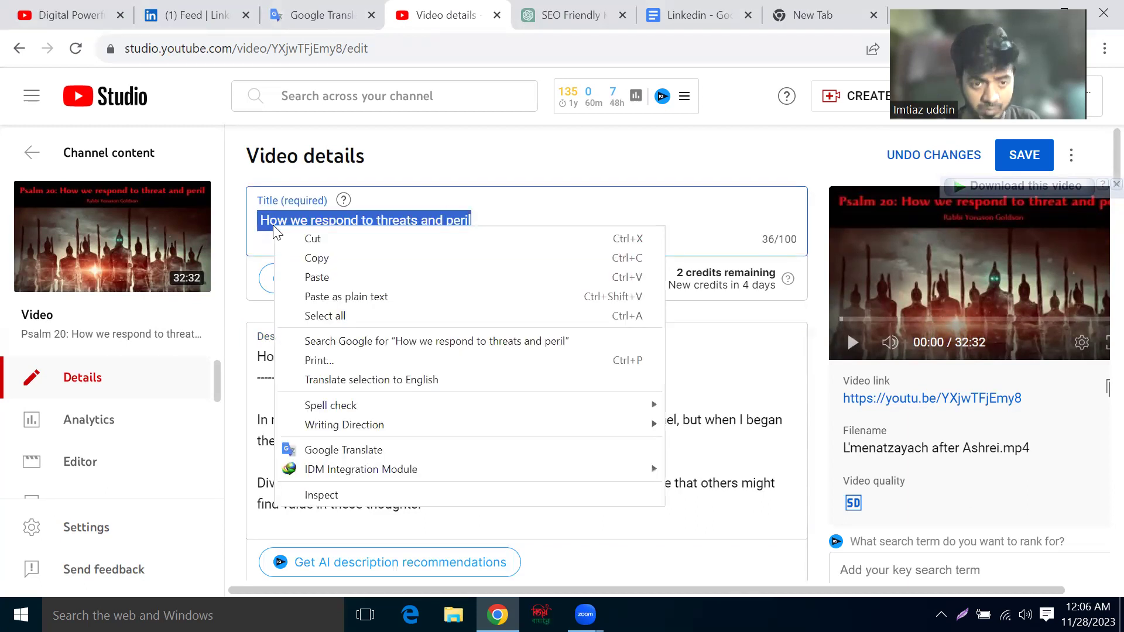
click(314, 258)
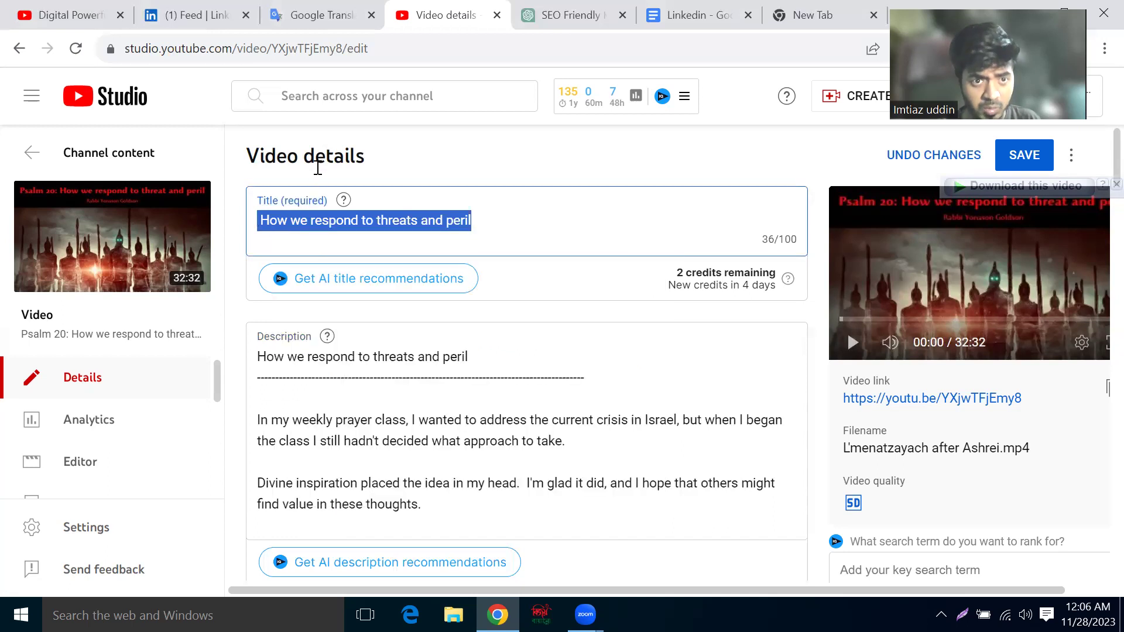
click(592, 8)
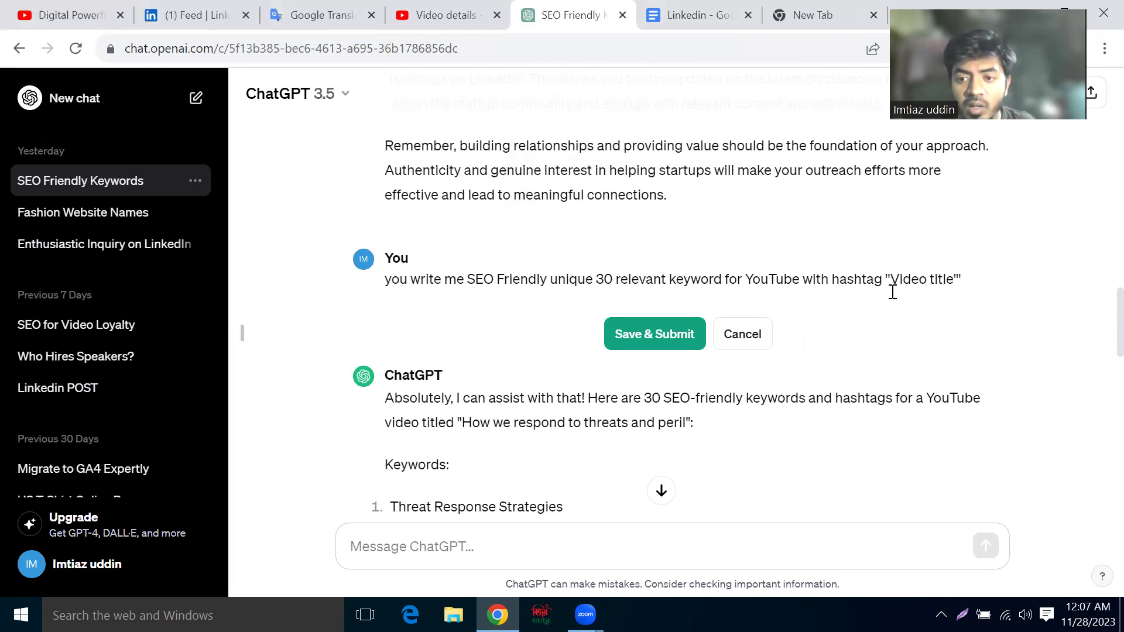
right_click(974, 279)
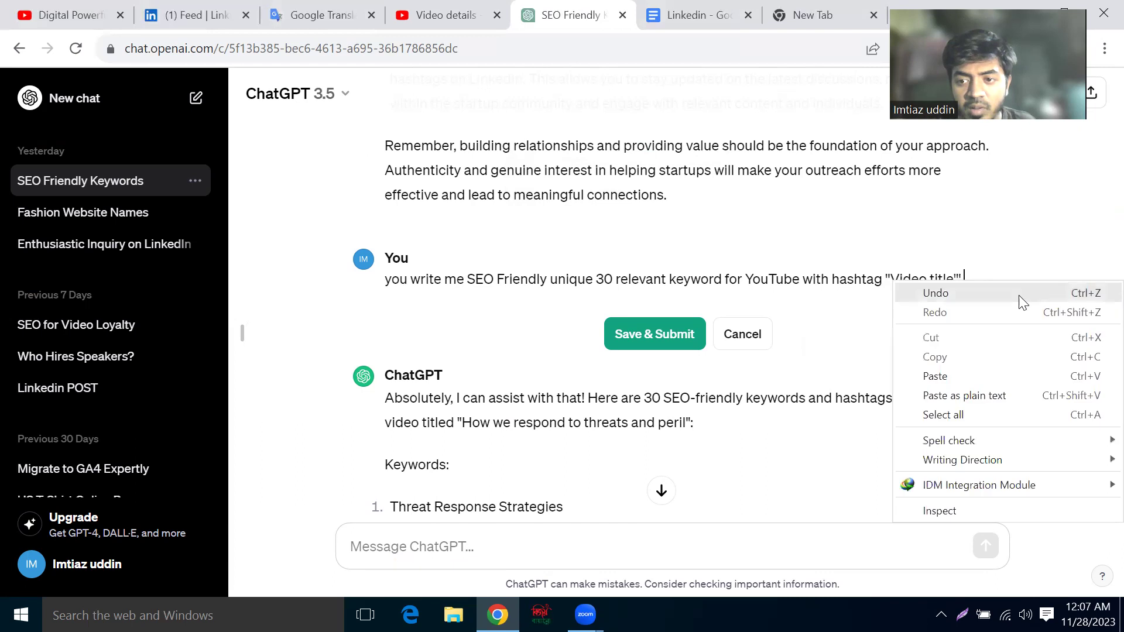
click(935, 376)
click(630, 359)
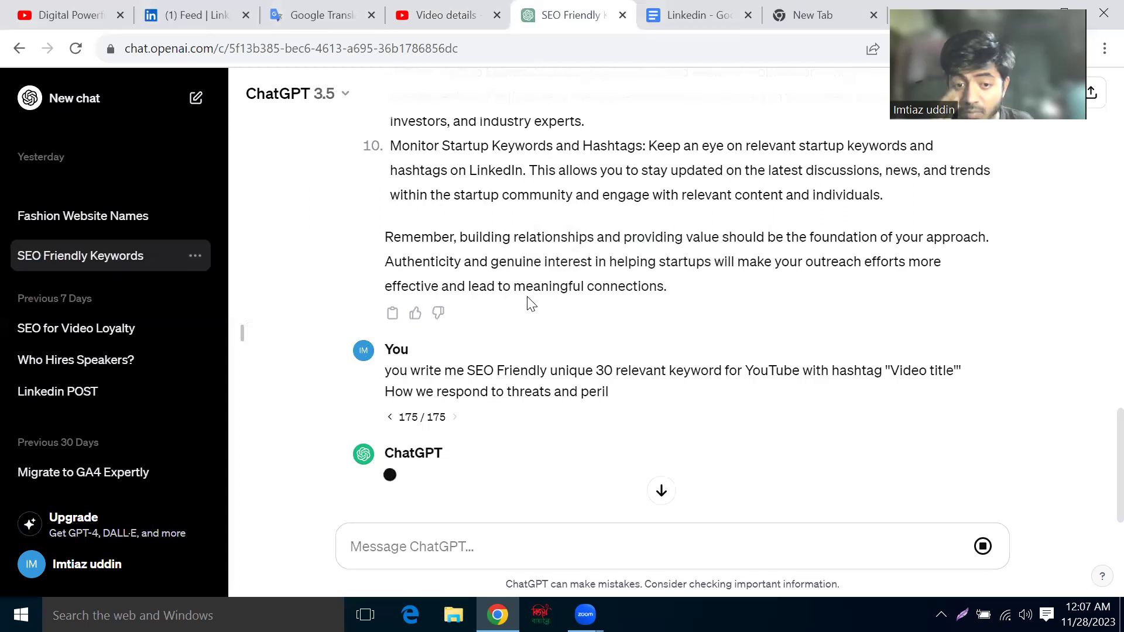
scroll(520, 325, down, 2)
scroll(515, 326, down, 1)
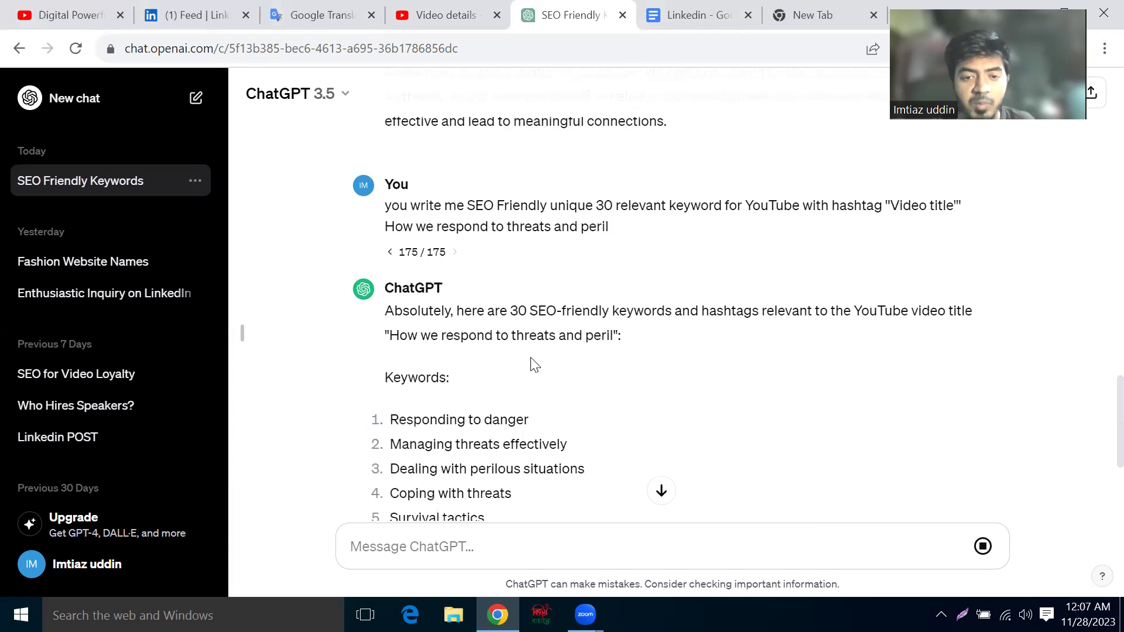
scroll(527, 350, down, 3)
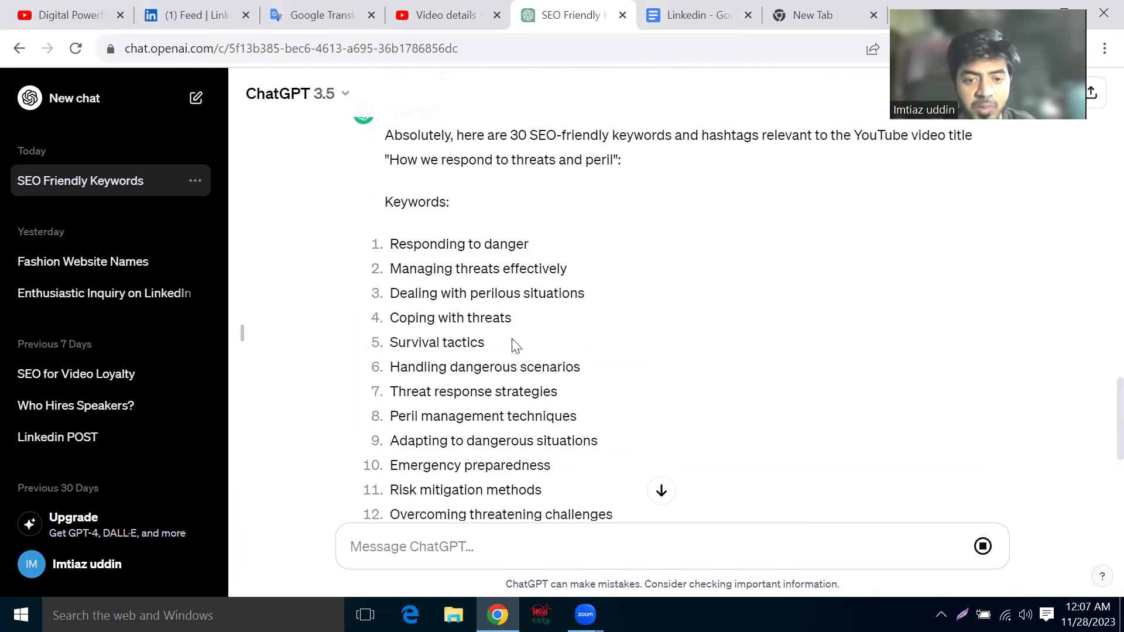
scroll(436, 334, down, 1)
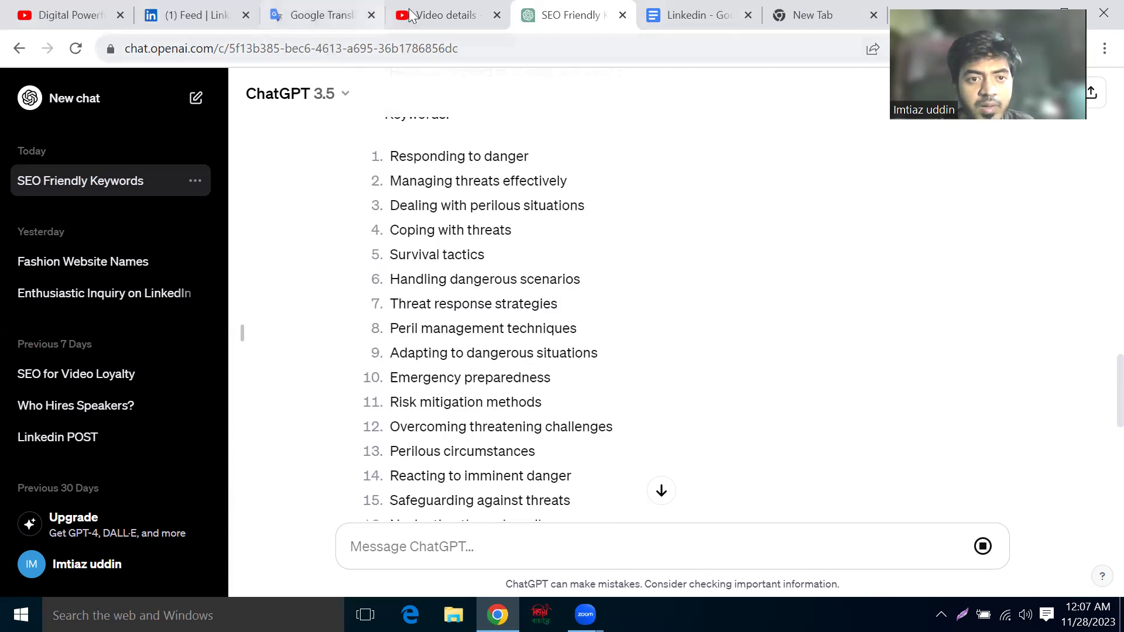
- Return to the video details in YouTube Studio and append a vertical bar separator to the end of the video title
click(433, 15)
click(431, 218)
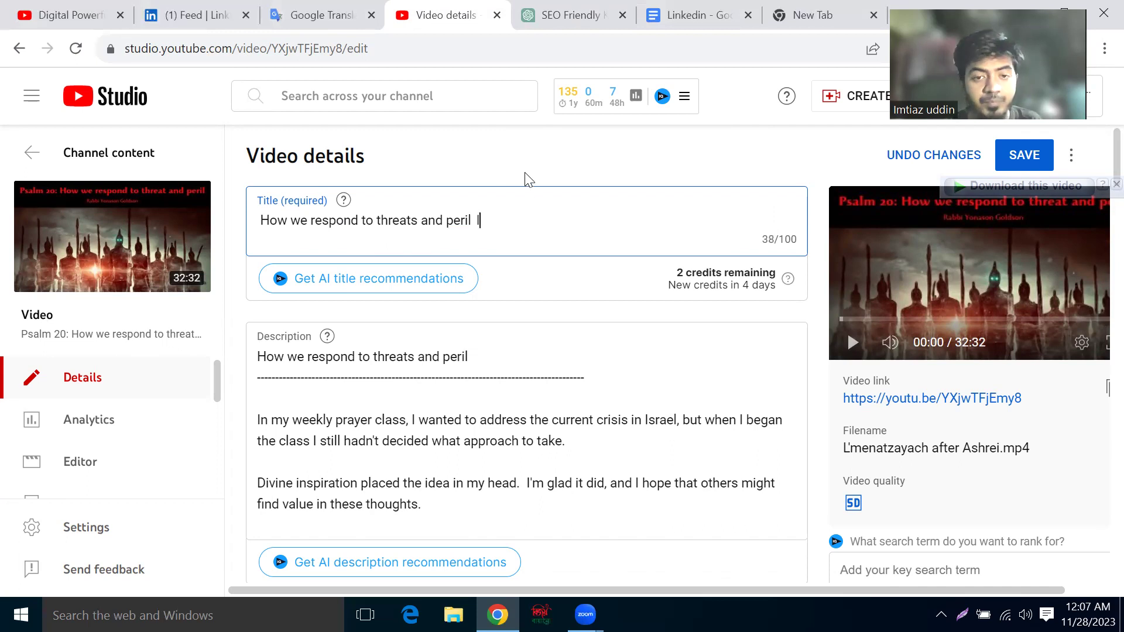
click(471, 221)
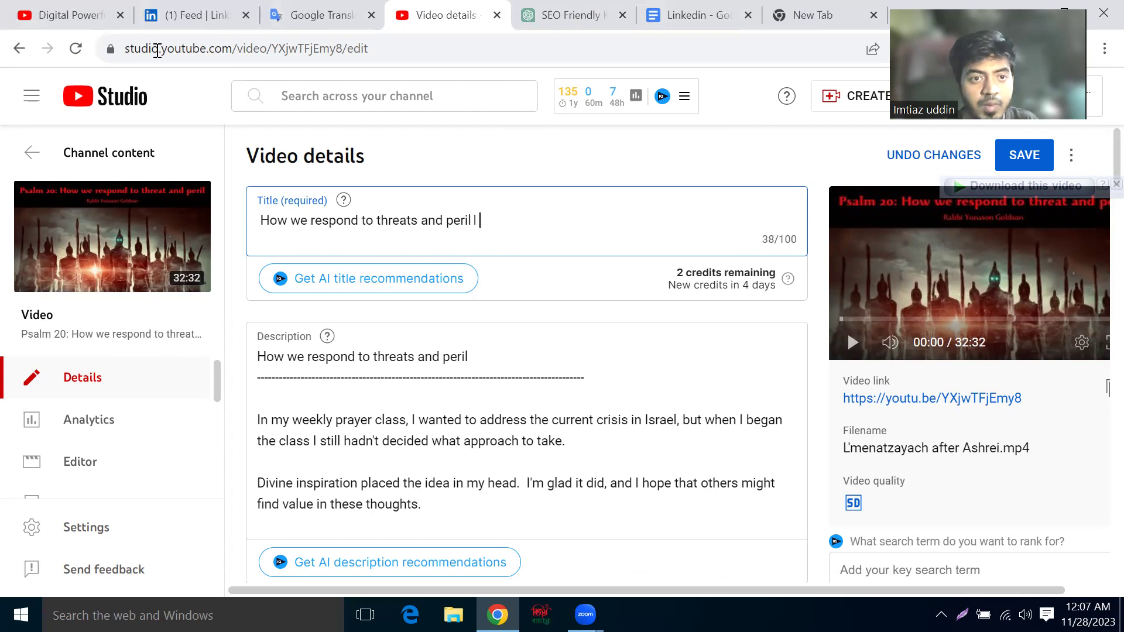
- Copy the keyword "Threat response strategies" from the ChatGPT list and append it to the video title after the separator
click(175, 15)
click(561, 14)
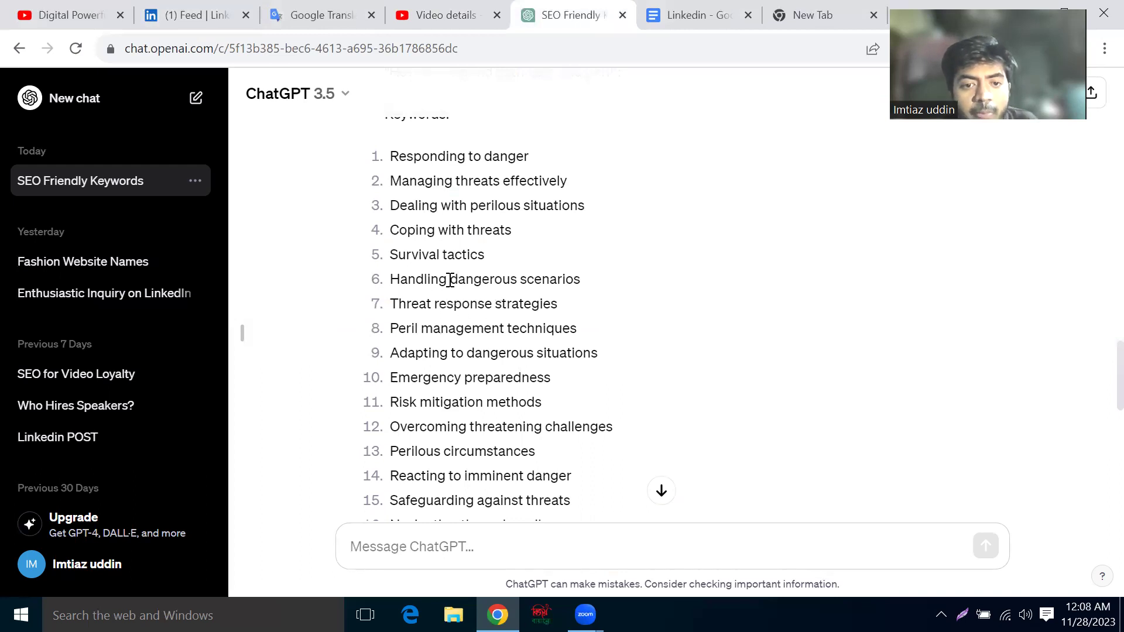
triple_click(411, 305)
right_click(408, 304)
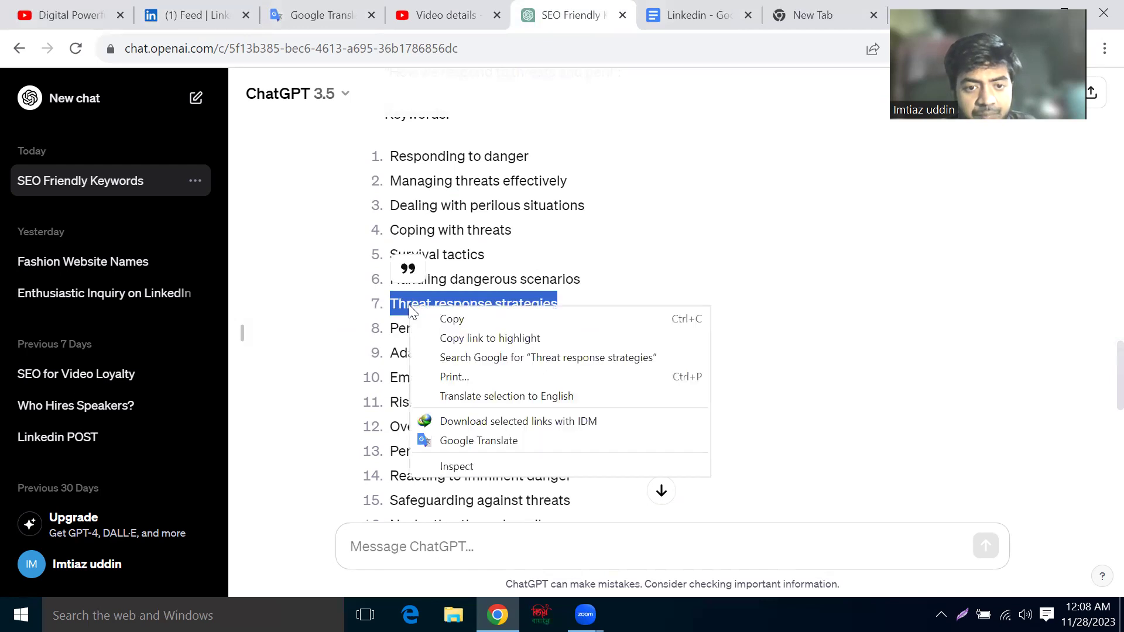
click(435, 316)
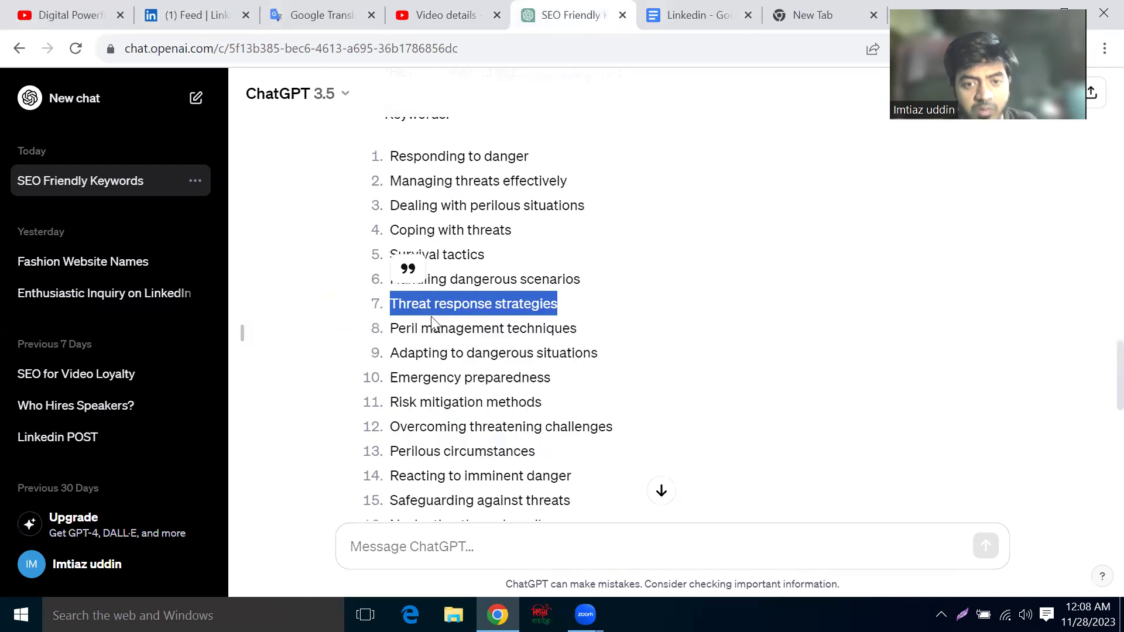
click(443, 15)
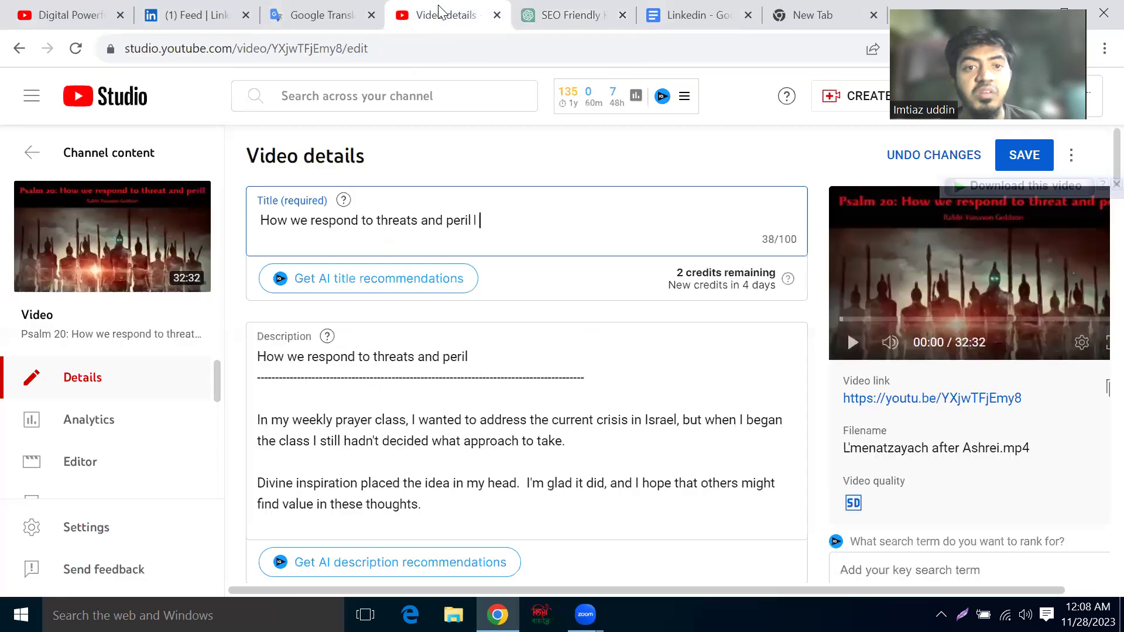
right_click(505, 224)
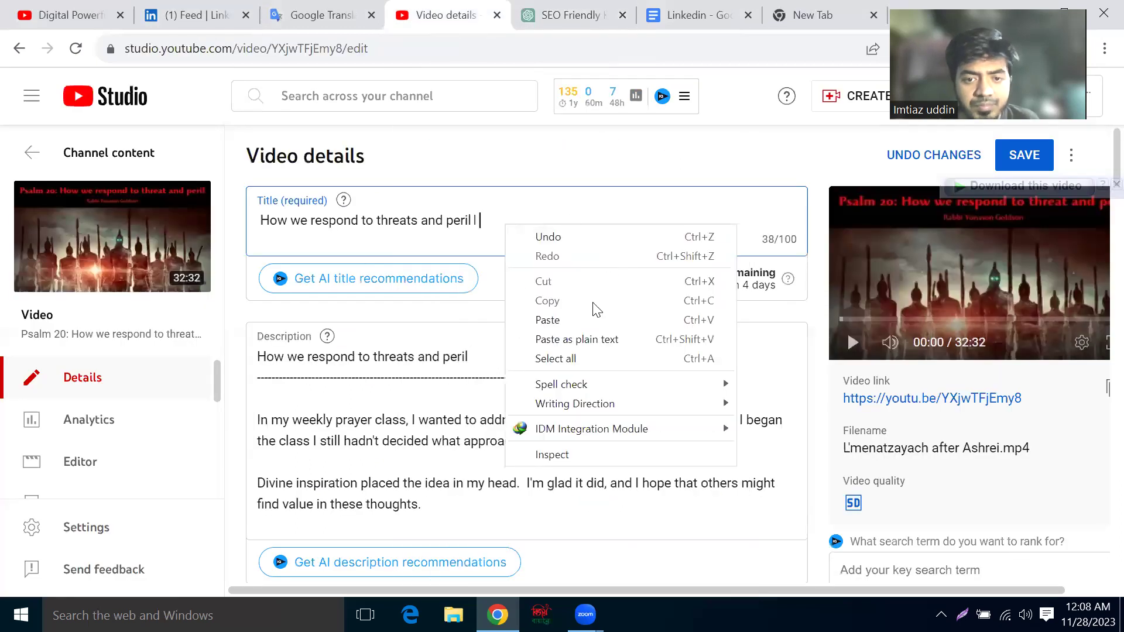
click(572, 319)
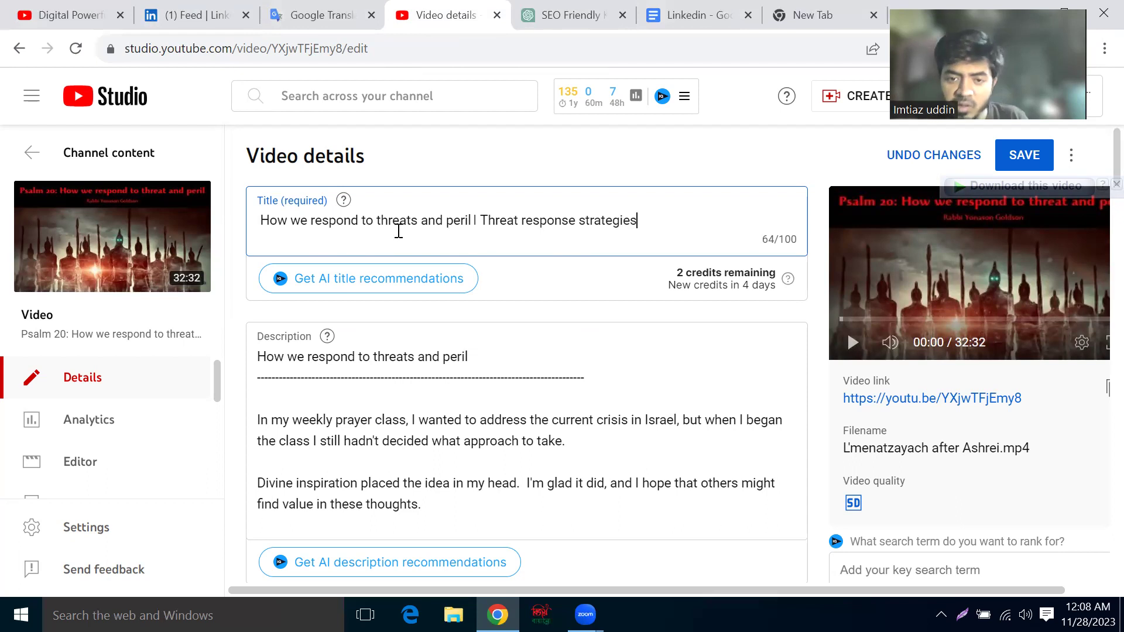
- Replace the description's first line with the full video title "How we respond to threats and peril | Threat response strategies"
scroll(410, 246, down, 1)
click(483, 272)
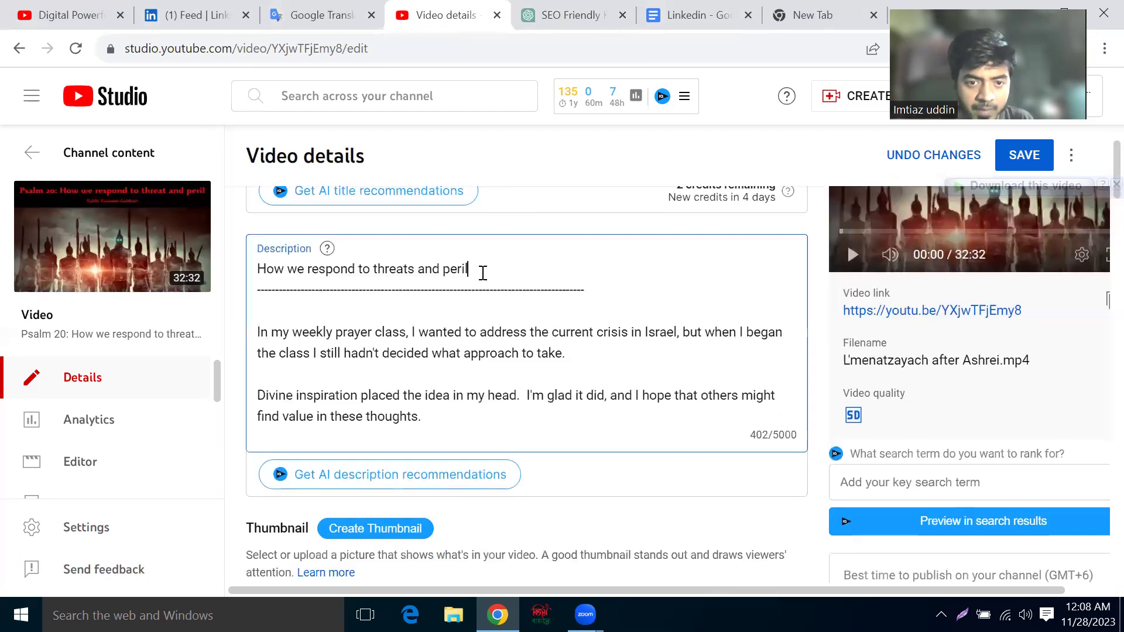
scroll(482, 273, up, 1)
triple_click(396, 220)
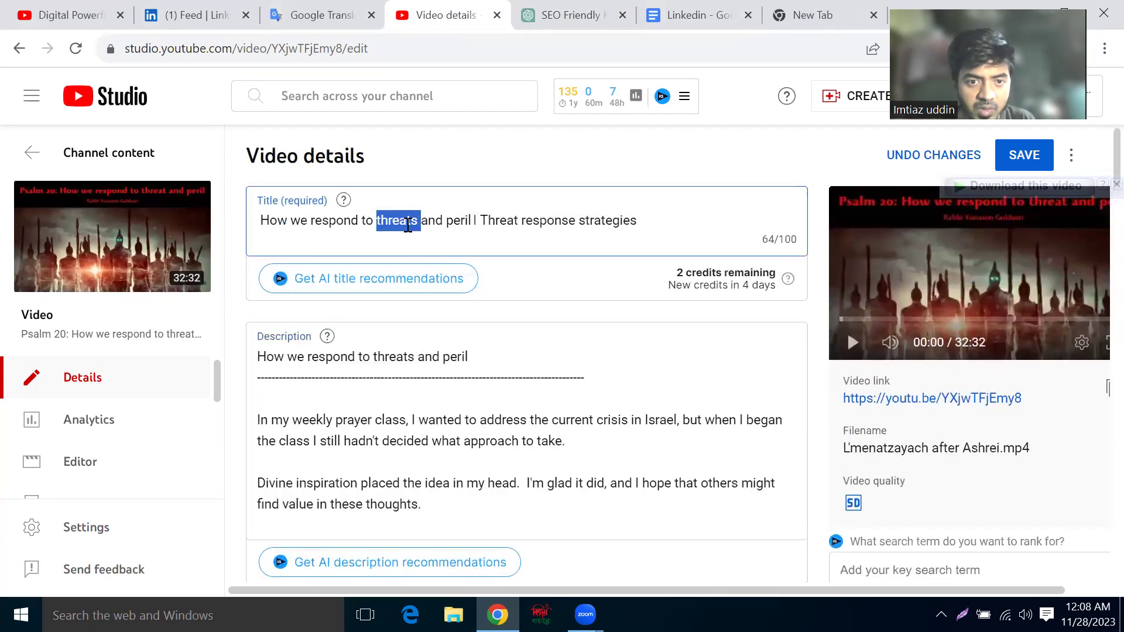
right_click(408, 225)
click(480, 253)
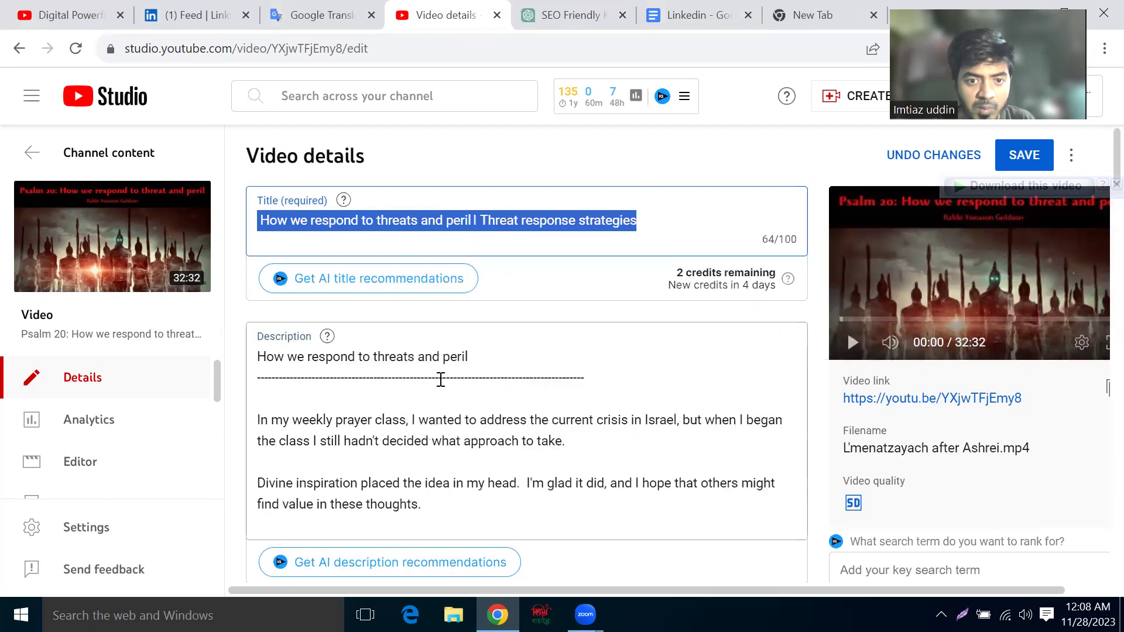
triple_click(420, 354)
right_click(421, 352)
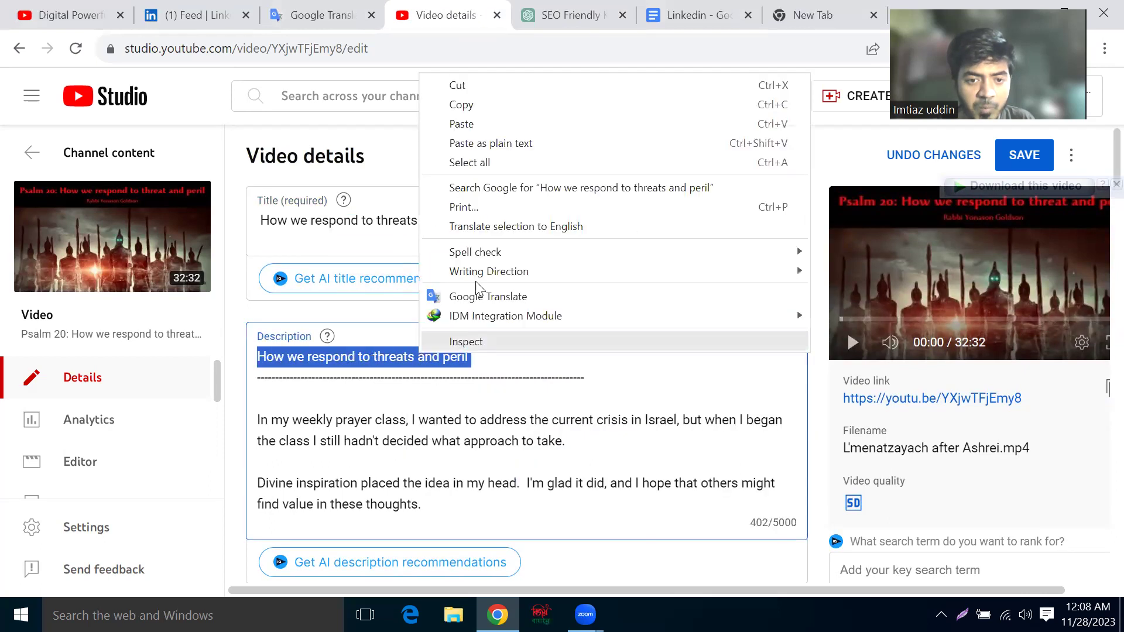
click(454, 120)
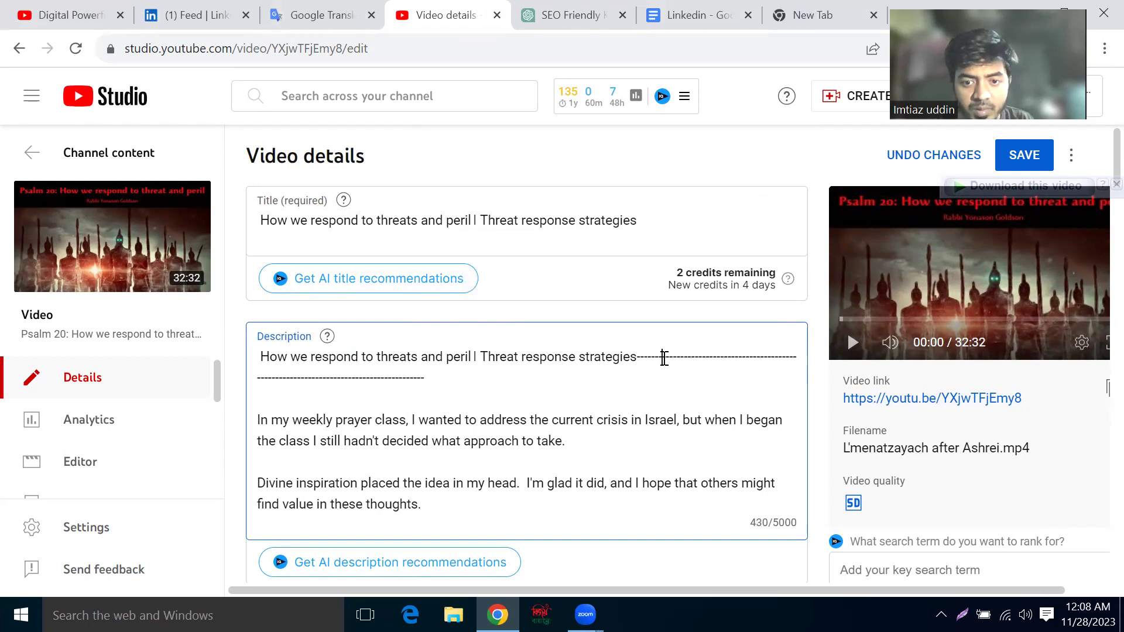
- Shorten the run of dashes after the title text so that it ends on the description's first line
drag(637, 357, 662, 357)
drag(751, 353, 777, 358)
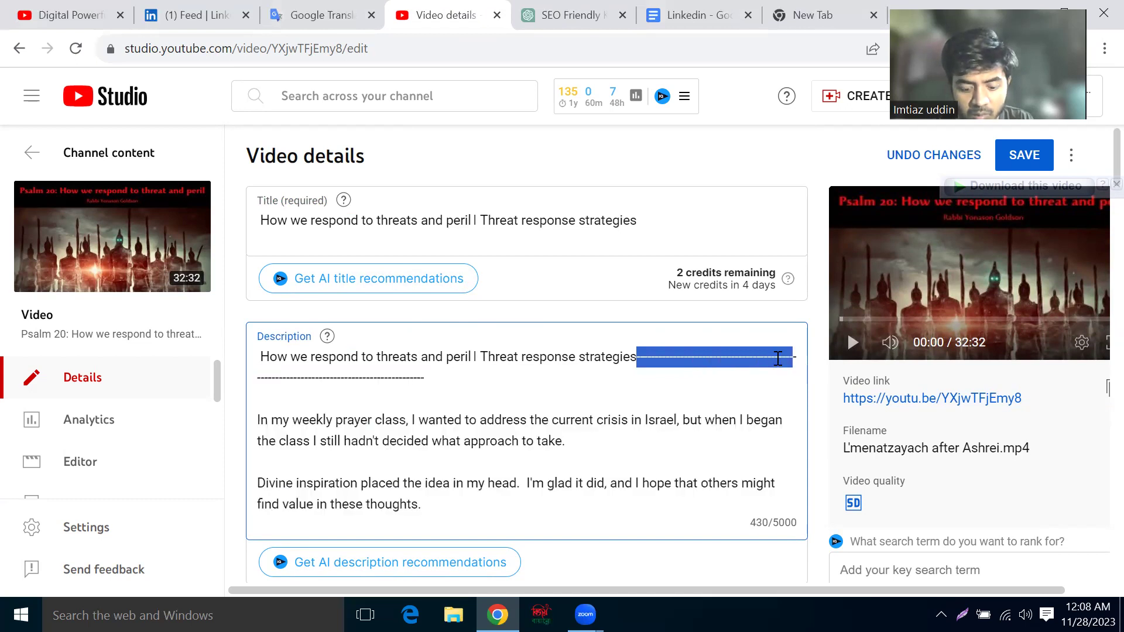
key(BackSpace)
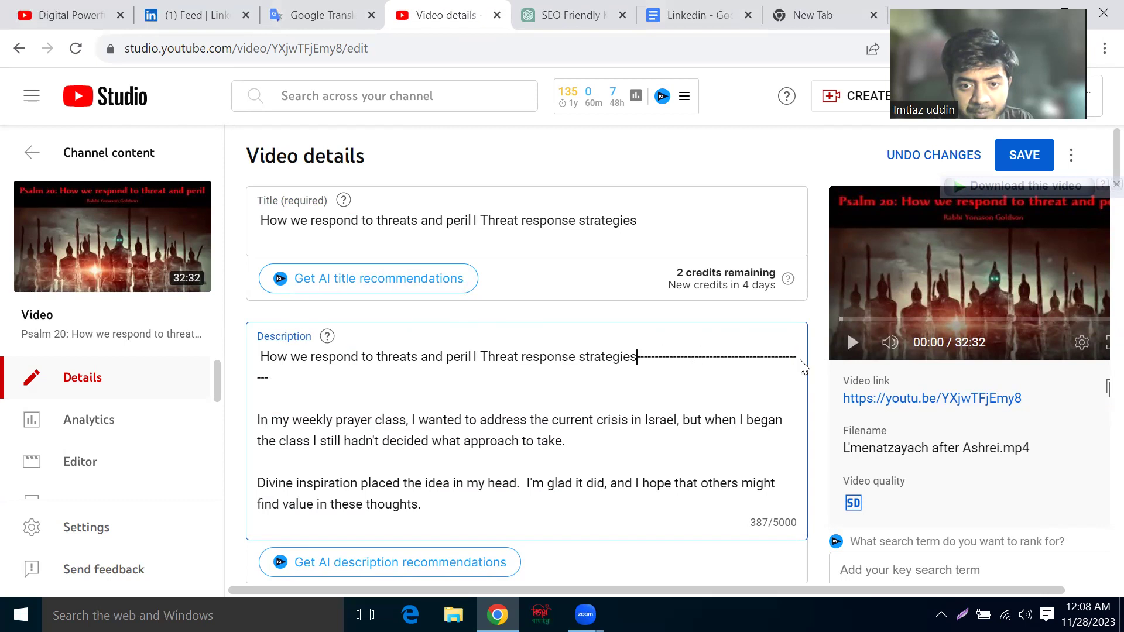
key(BackSpace)
key(BackSpace)
key(BackSpace)
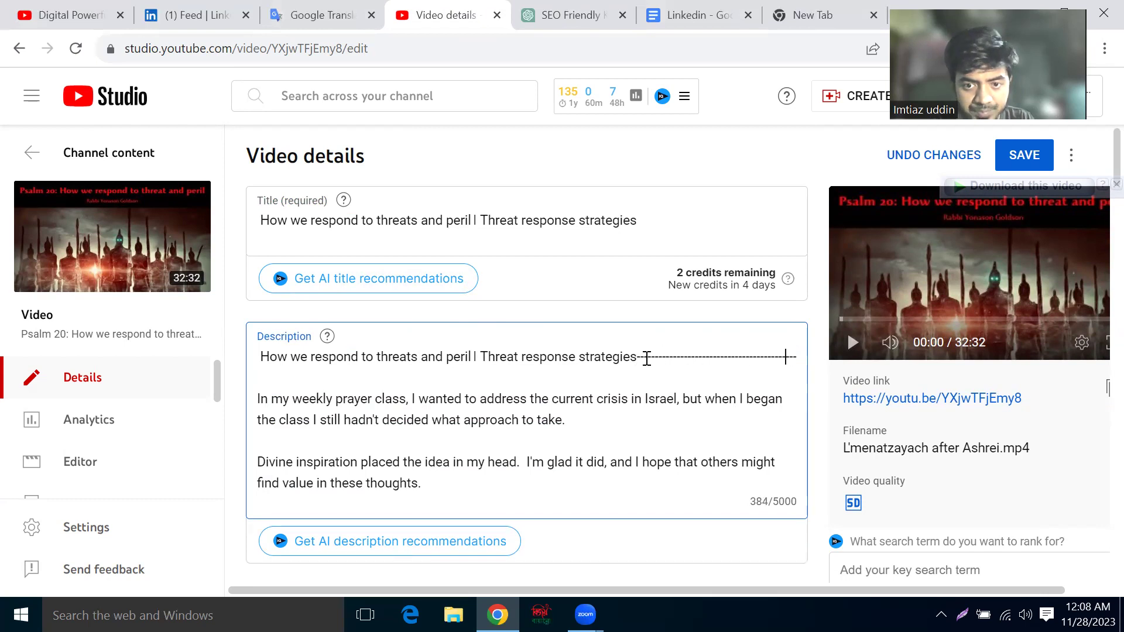
key(BackSpace)
key(BackSpace)
key(BackSpace)
key(BackSpace)
key(BackSpace)
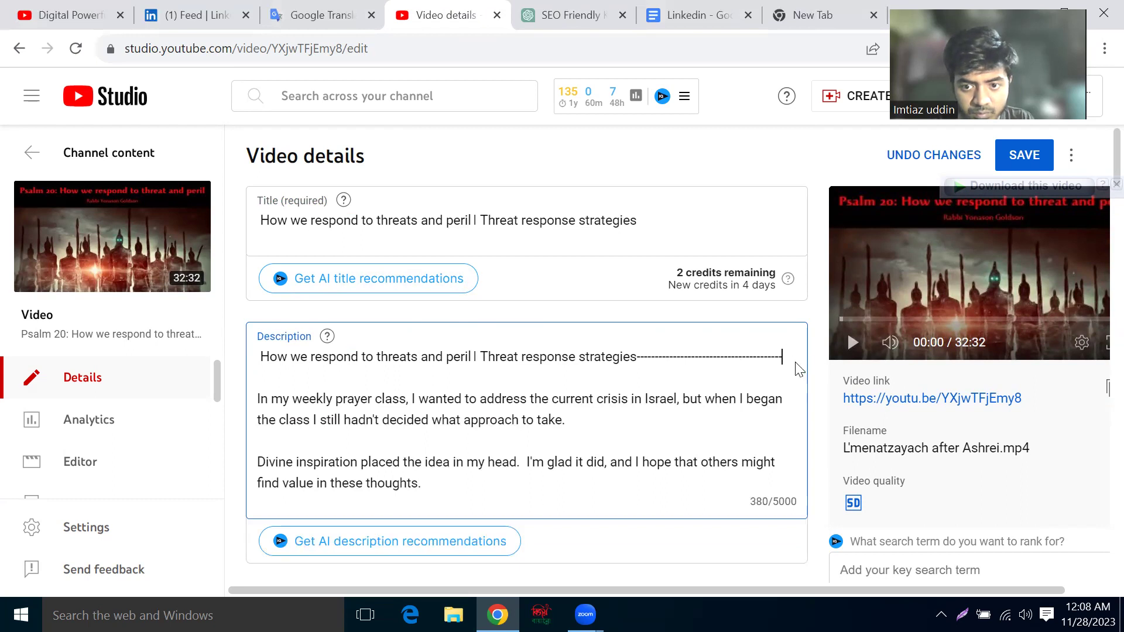
- Delete all the dashes that follow the title text on the description's first line
key(BackSpace)
key(BackSpace)
key(BackSpace)
key(BackSpace)
drag(785, 359, 639, 358)
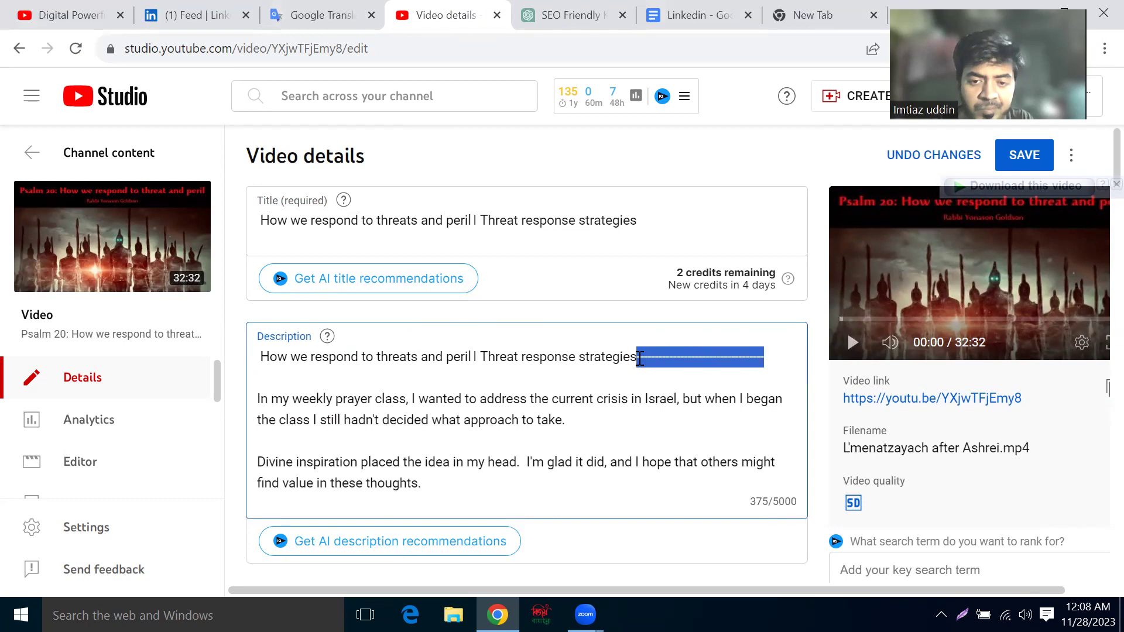
key(BackSpace)
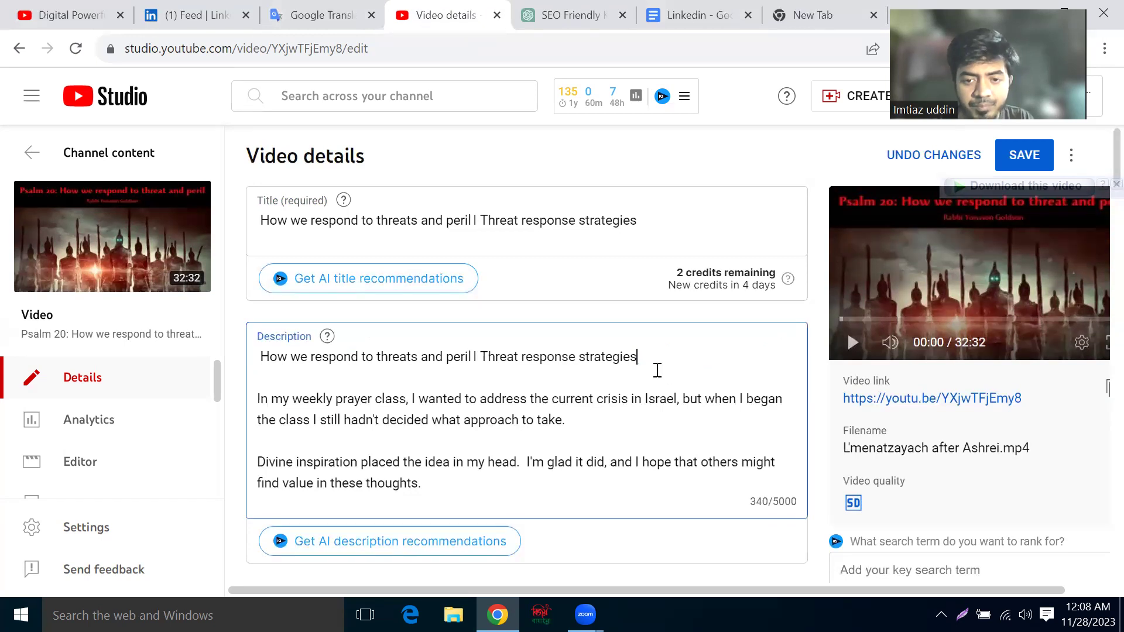
- Add a long dashed separator on its own line beneath the title text in the description
key(Return)
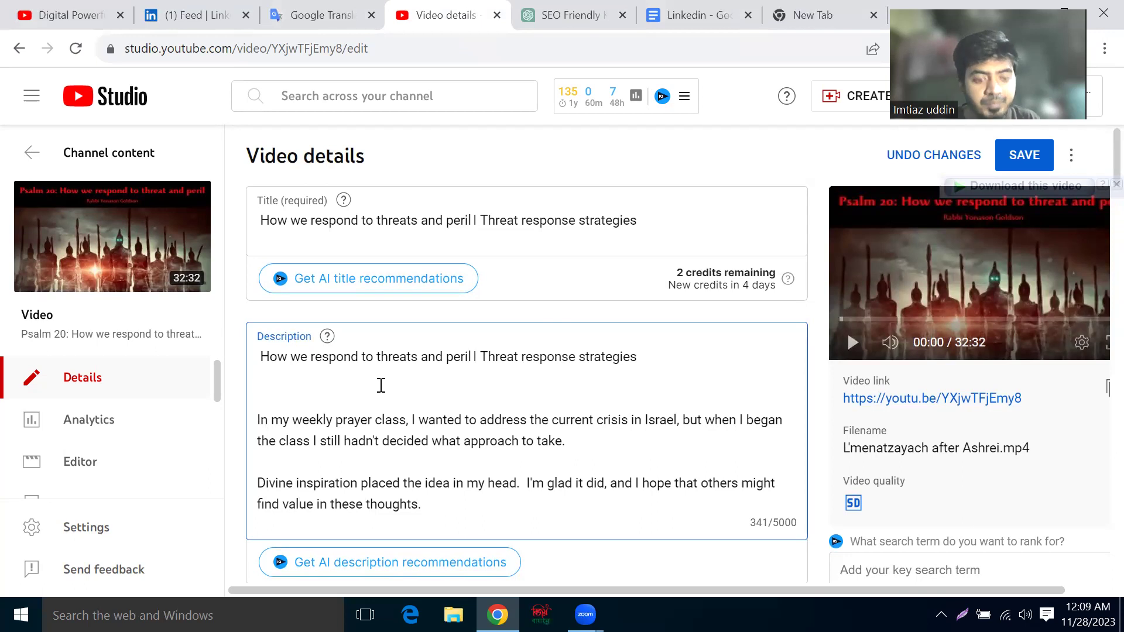
text(---------)
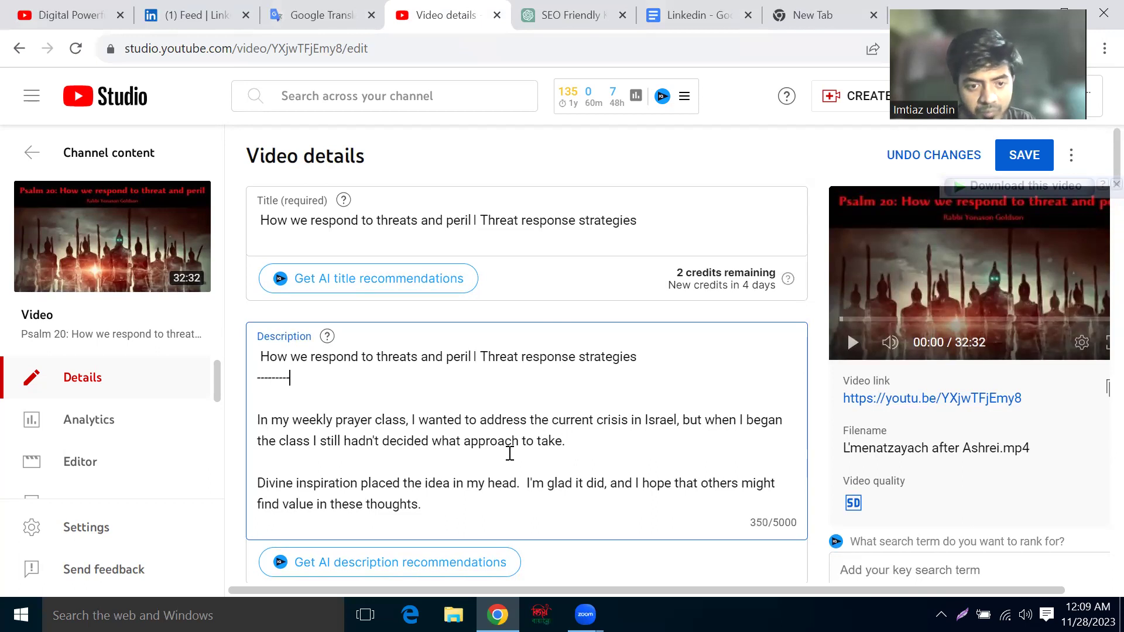
key(ctrl+v)
key(ctrl+v)
text(-----------------------------)
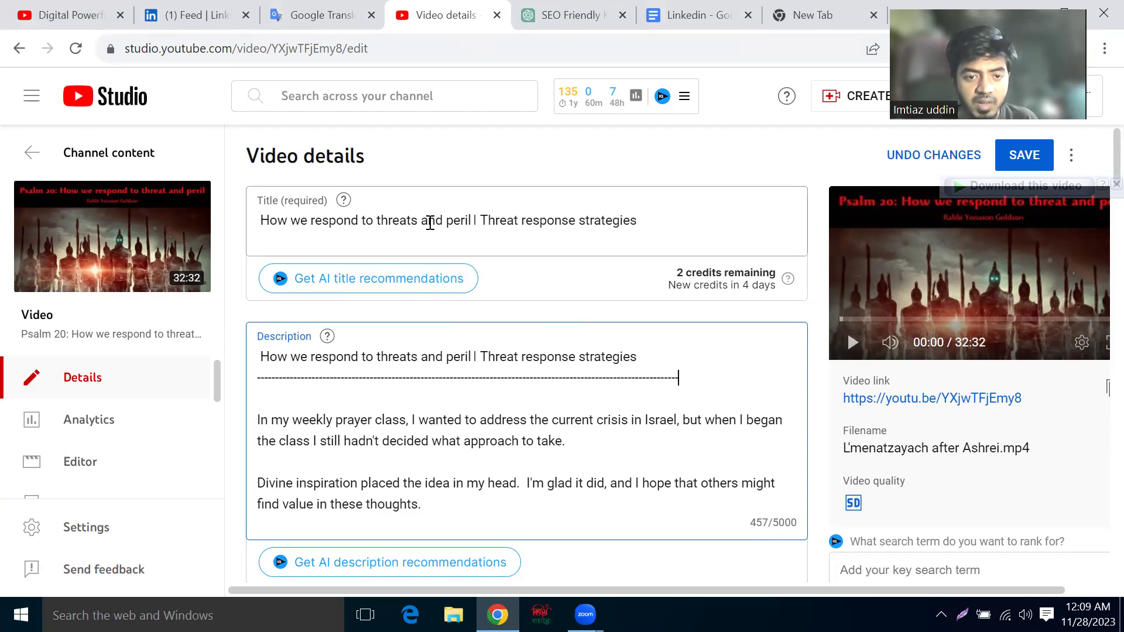
- Copy the dashed separator line and paste it on a new line below the description's last paragraph
scroll(469, 367, down, 1)
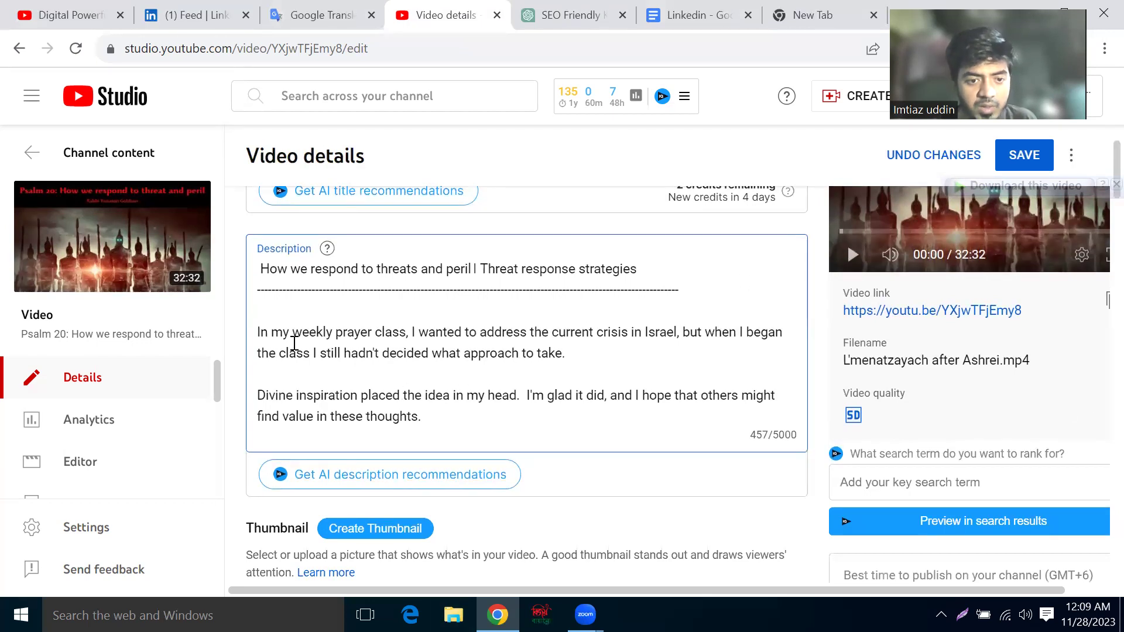
scroll(438, 359, down, 1)
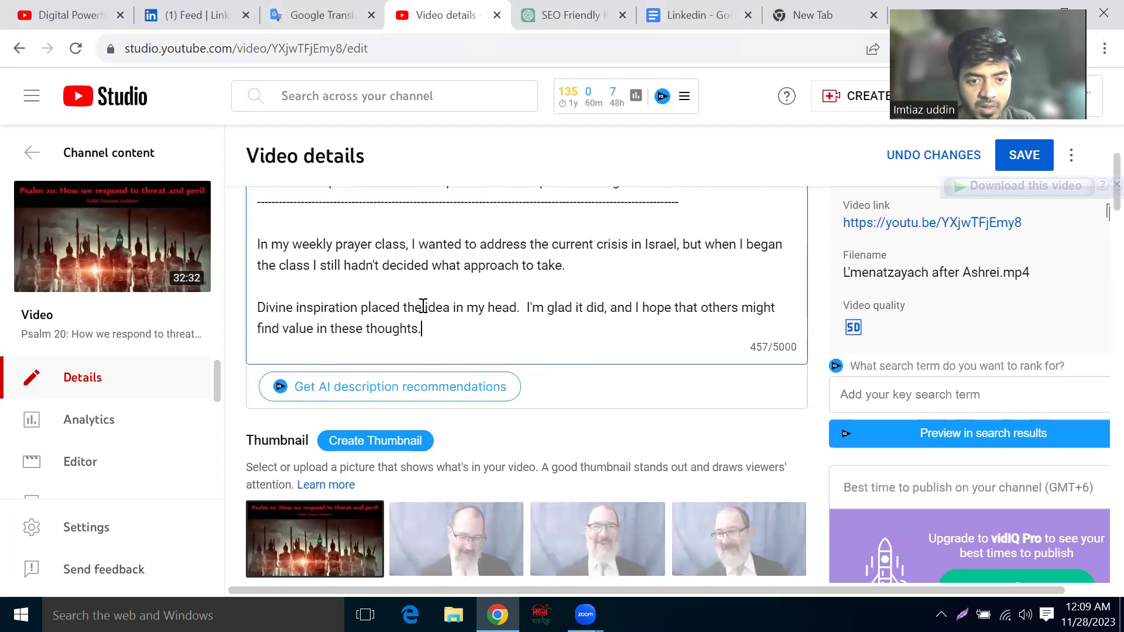
scroll(409, 300, up, 1)
triple_click(392, 287)
right_click(419, 288)
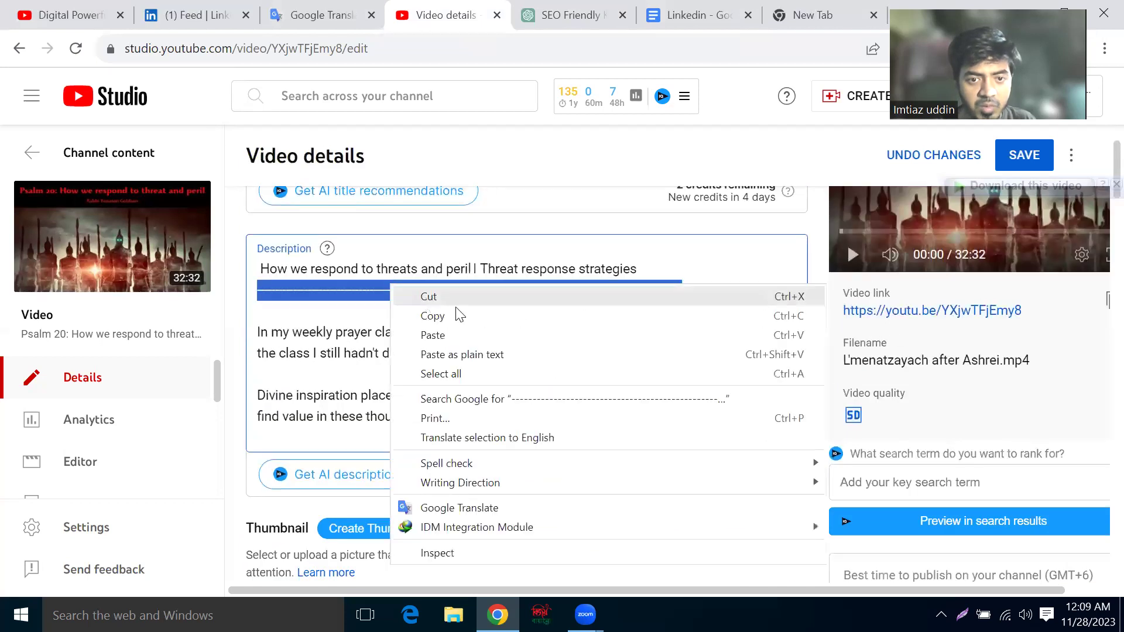
click(487, 311)
scroll(443, 357, down, 1)
click(433, 331)
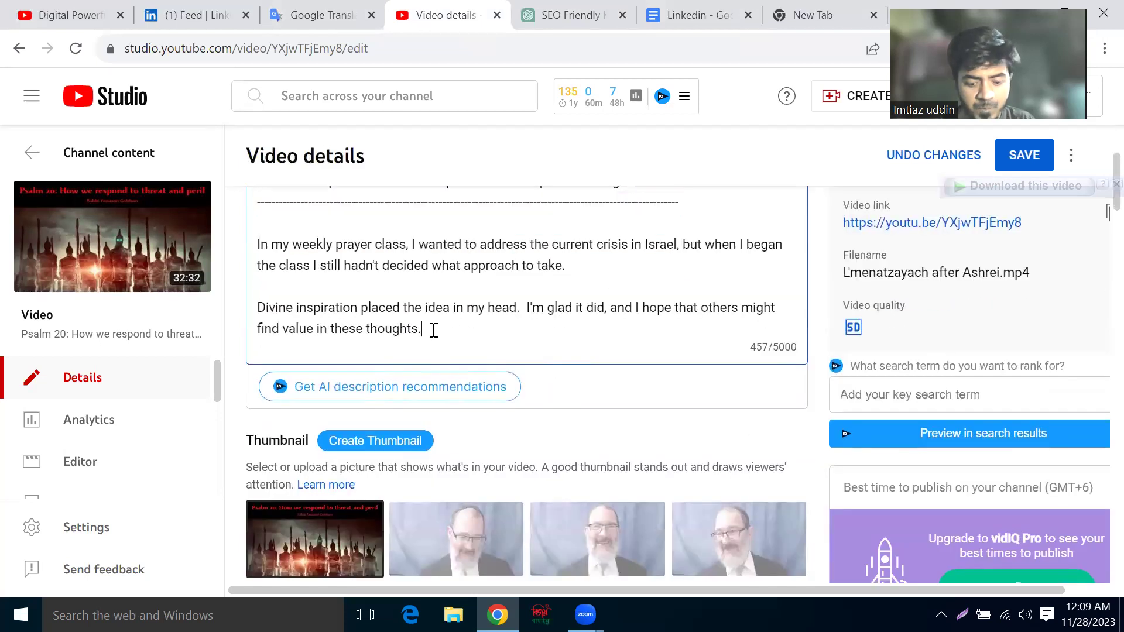
key(Return)
right_click(290, 355)
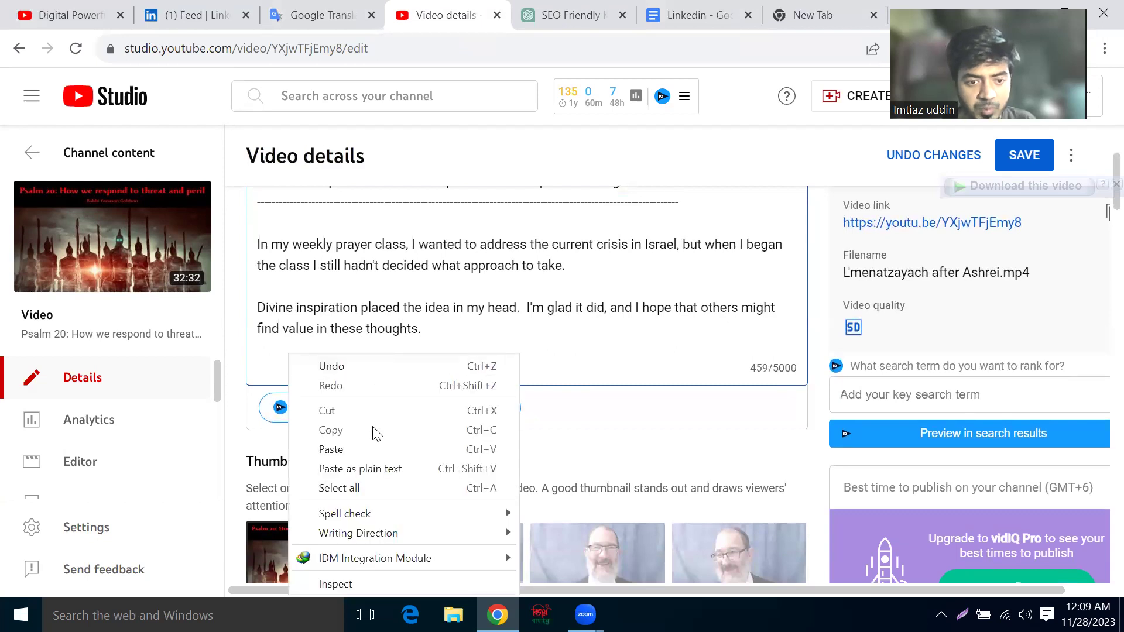
click(349, 448)
scroll(412, 331, down, 1)
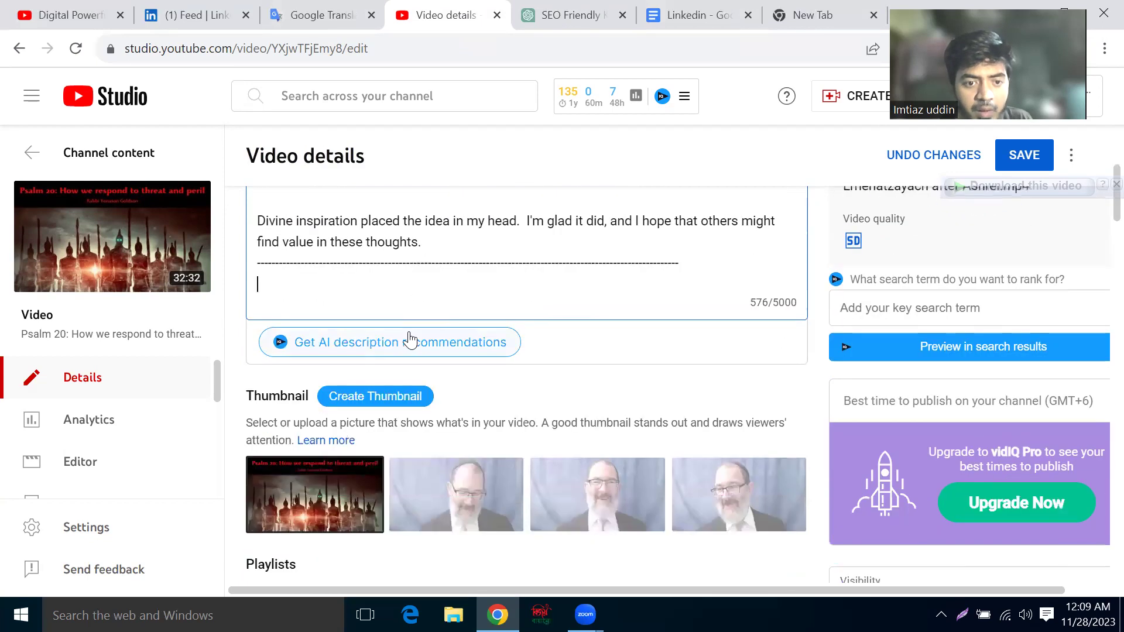
scroll(410, 340, up, 1)
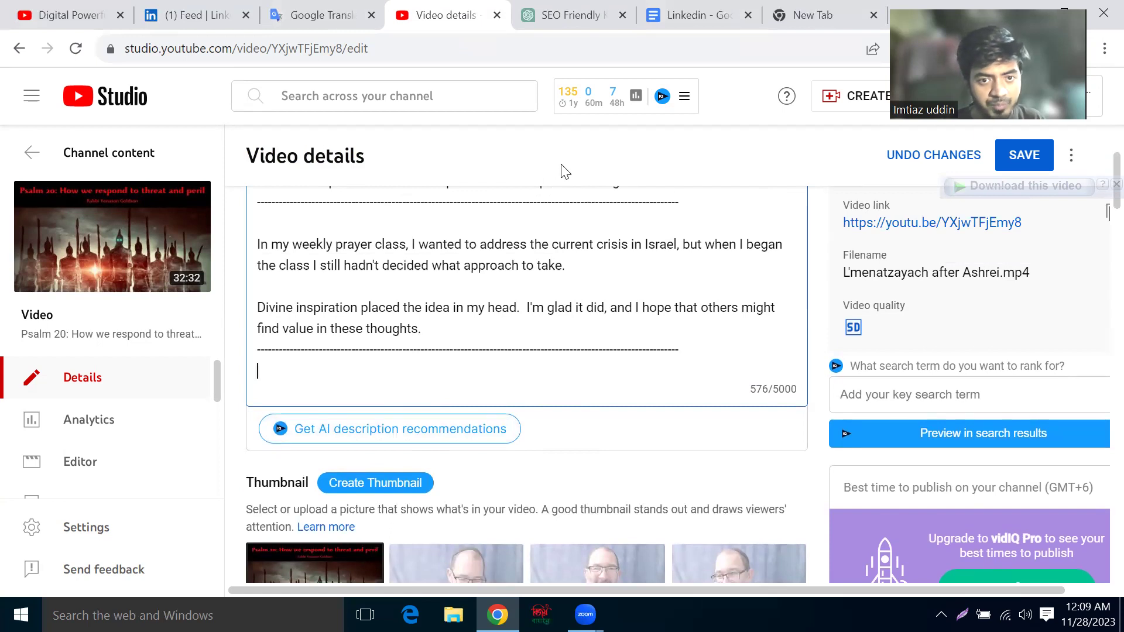
- Add the heading "Video releted search tag :" below the second separator and start a new line under it
text(র)
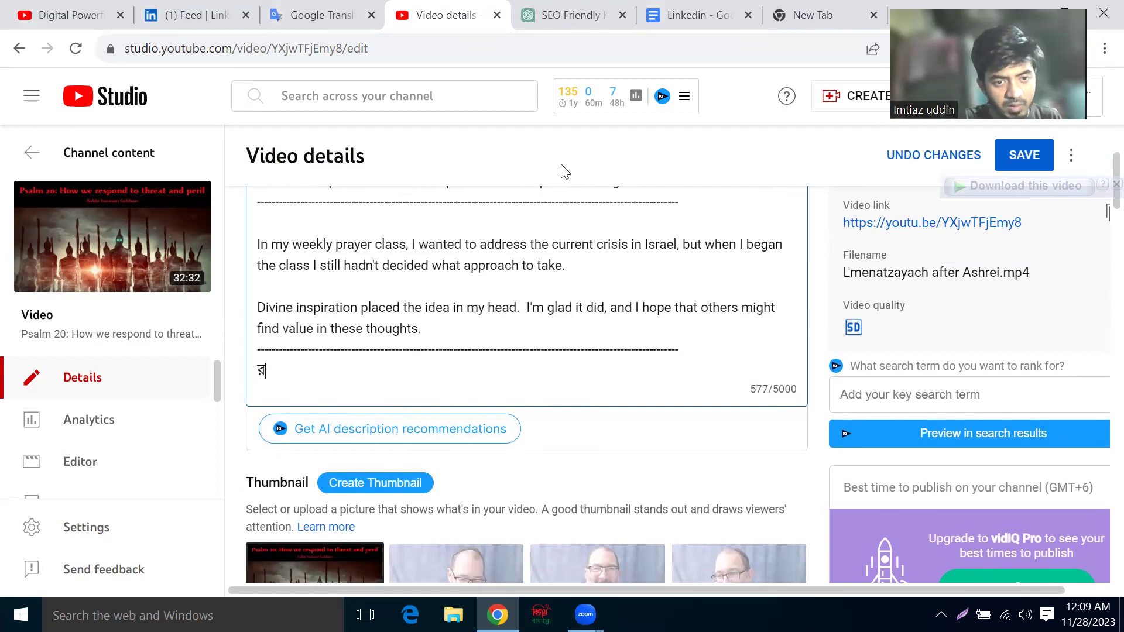
text(vi)
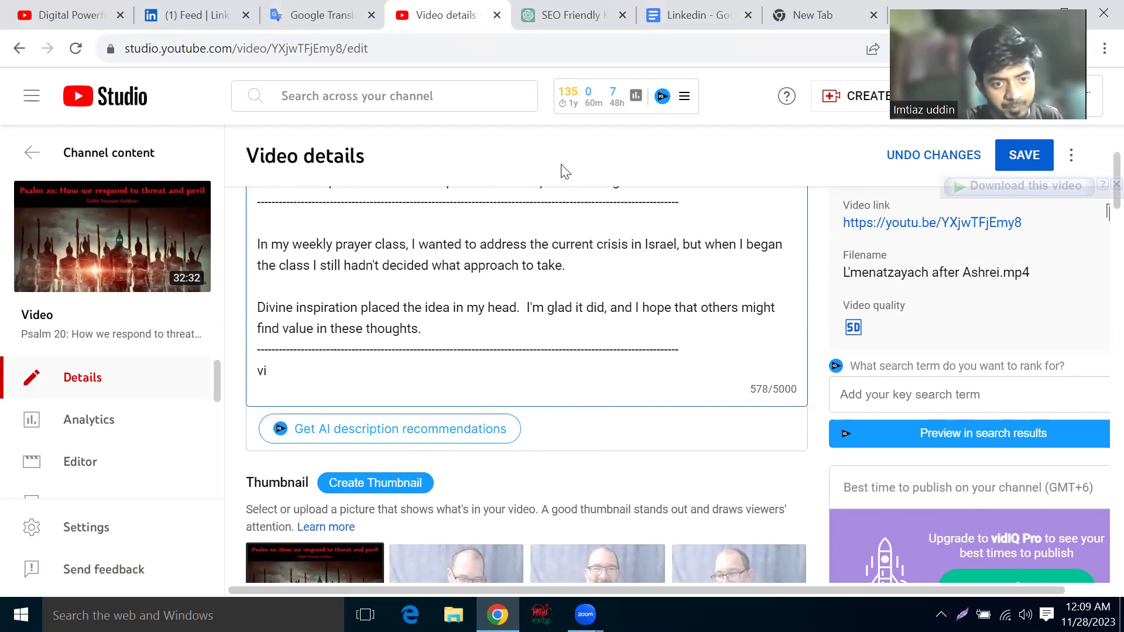
text(doe)
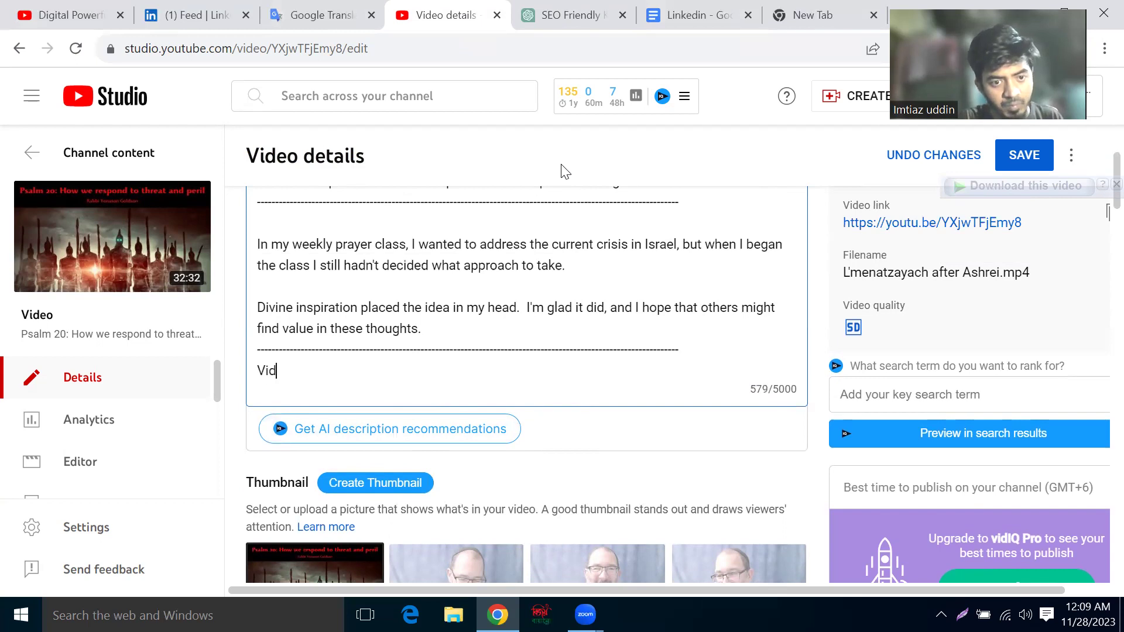
key(BackSpace)
key(BackSpace)
text(eo r)
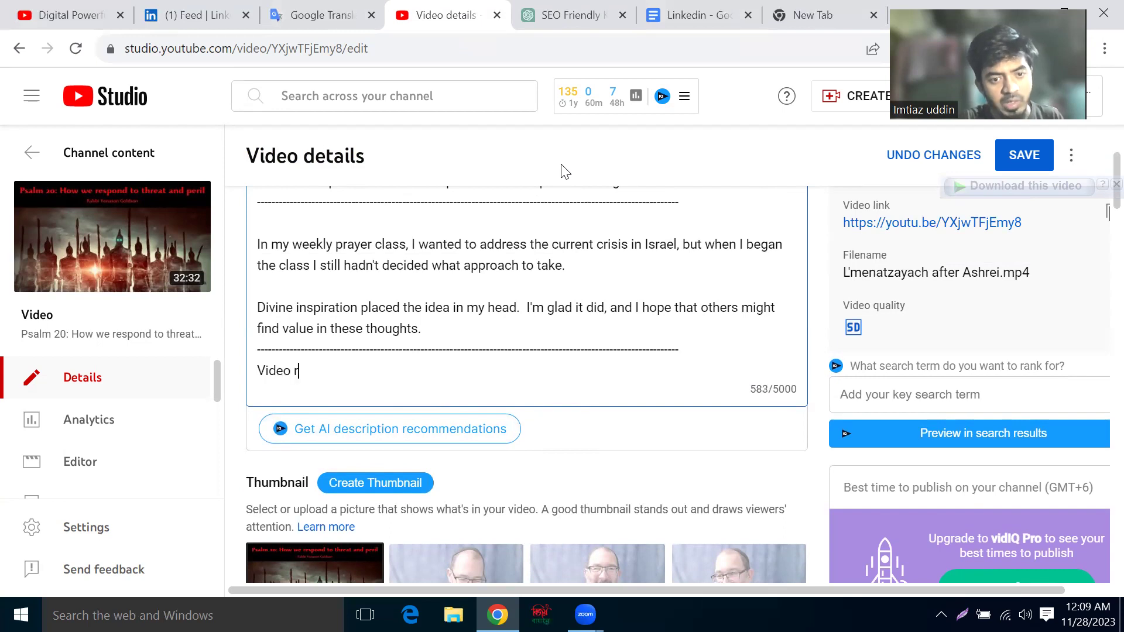
text(eleted )
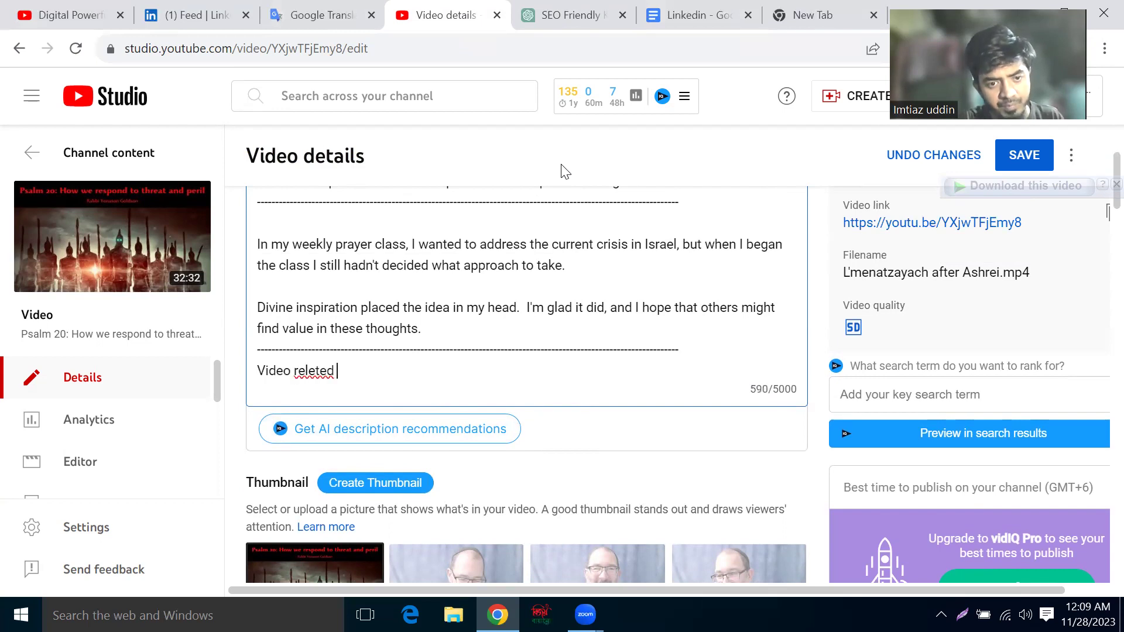
text(search)
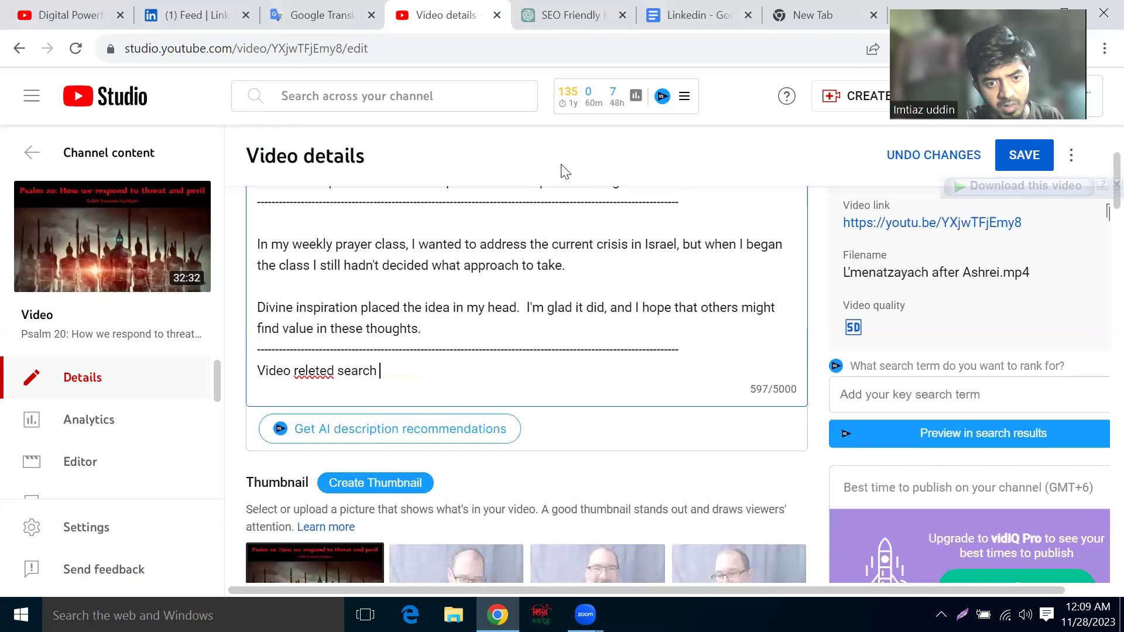
text( tag)
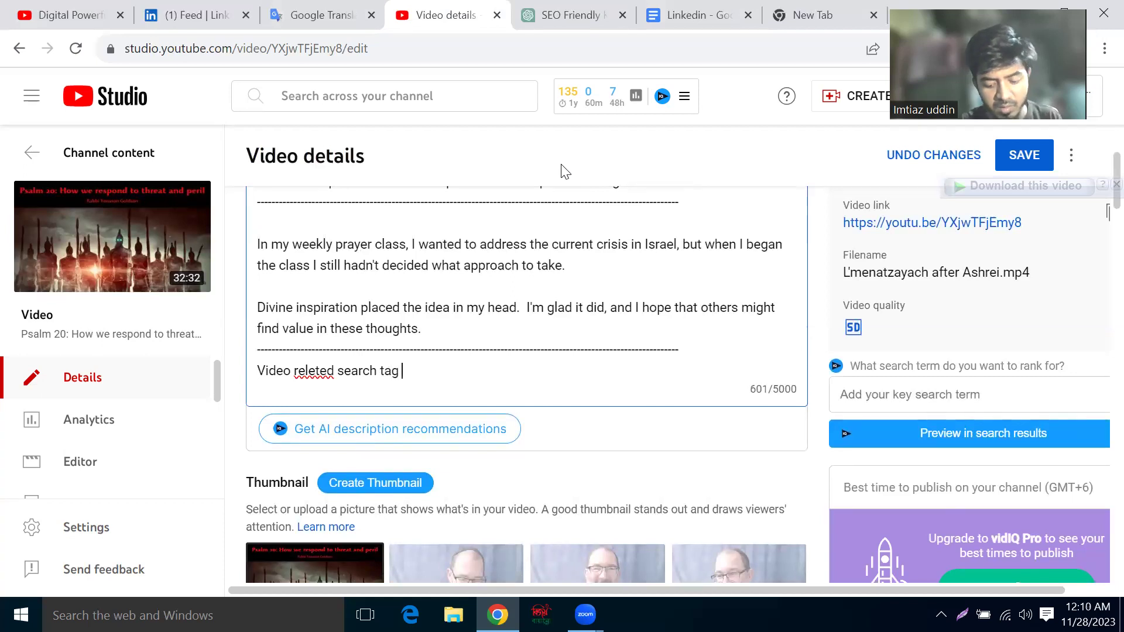
key(Return)
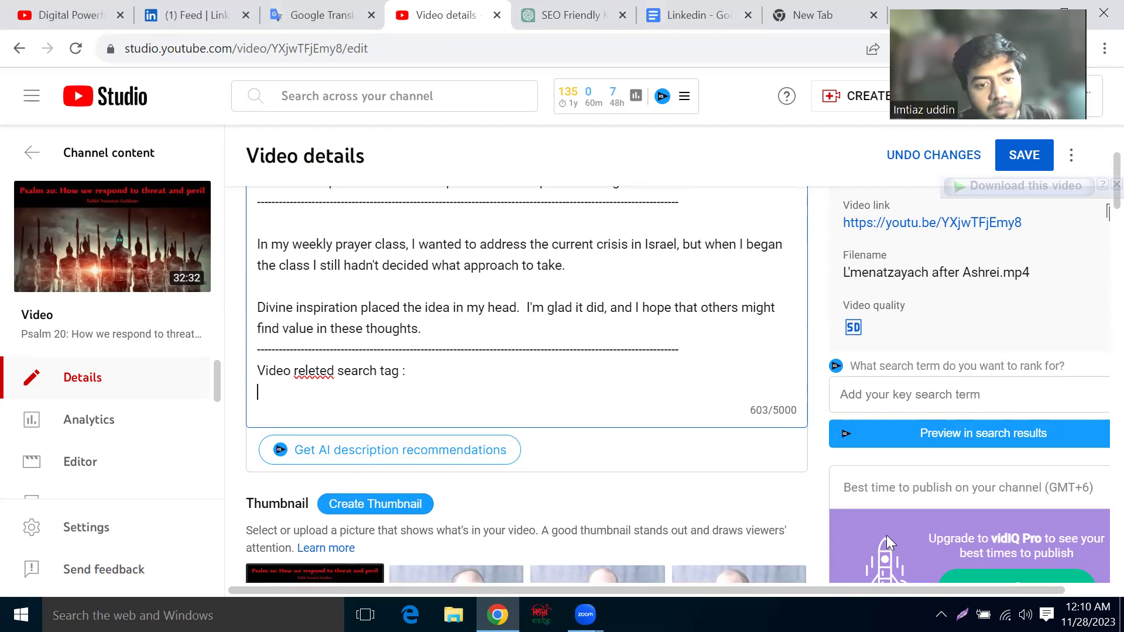
- Correct the misspelled word in the search tag heading to "related" and return to the empty line below
right_click(313, 374)
click(396, 101)
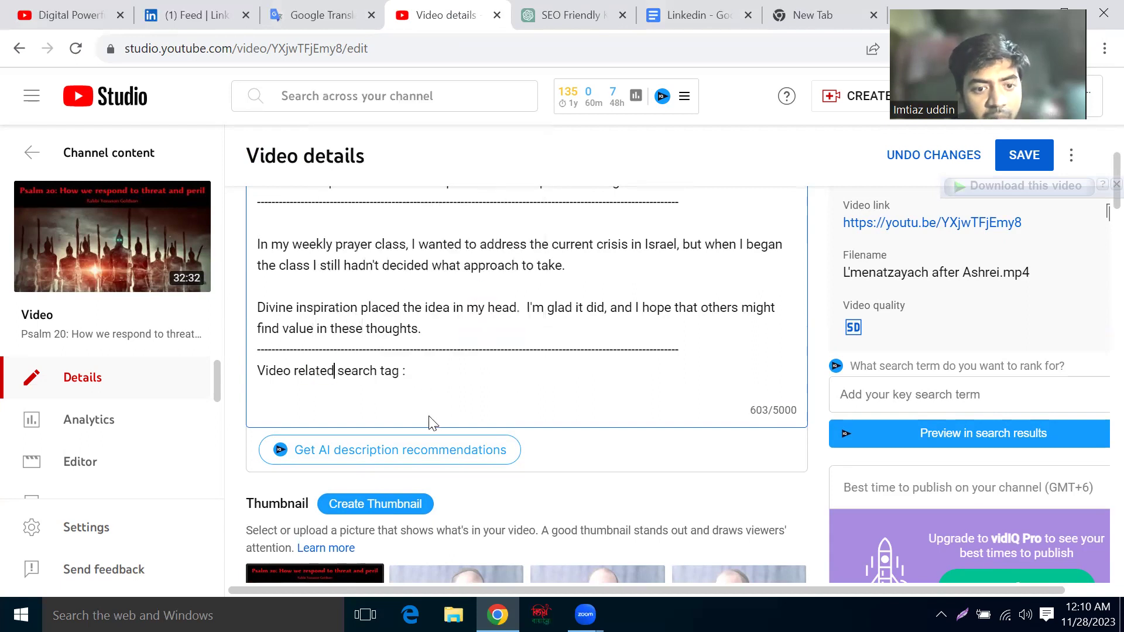
key(Down)
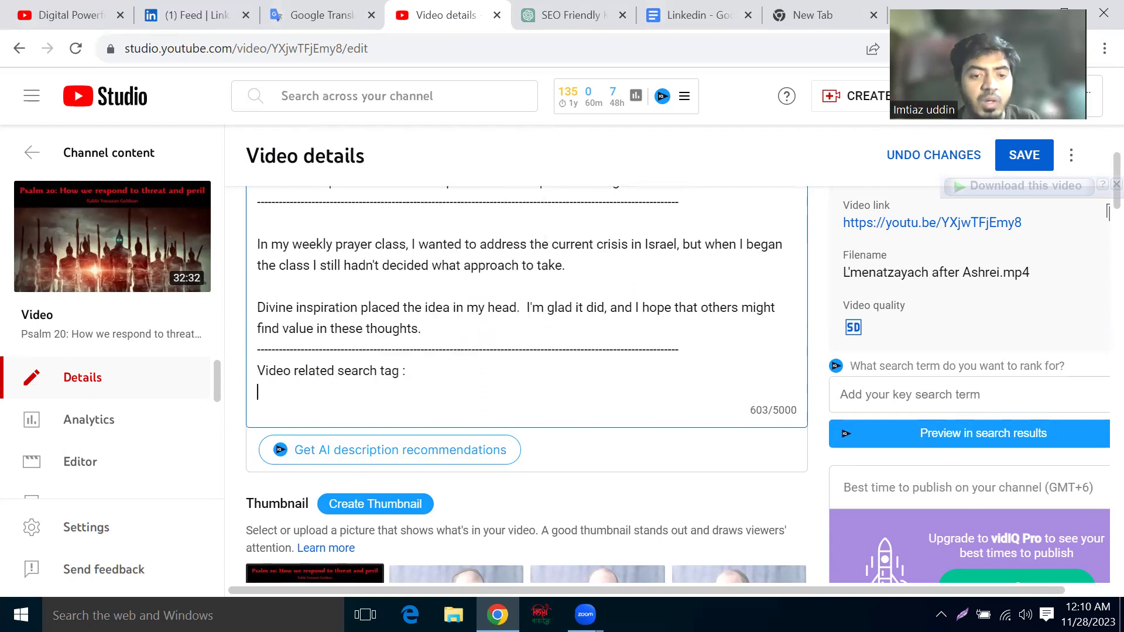
- Copy keywords 1 to 25, from "Responding to danger" to "Threat evaluation techniques", from the ChatGPT keyword list
scroll(370, 381, up, 3)
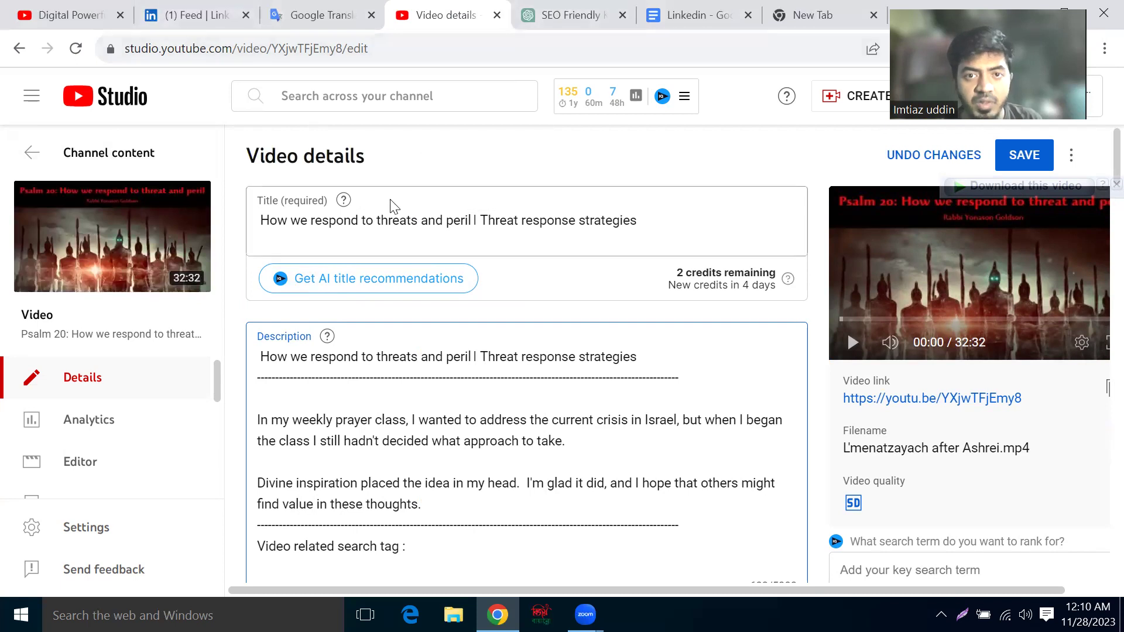
click(550, 8)
scroll(436, 358, up, 1)
click(436, 358)
scroll(437, 287, down, 8)
scroll(436, 284, down, 3)
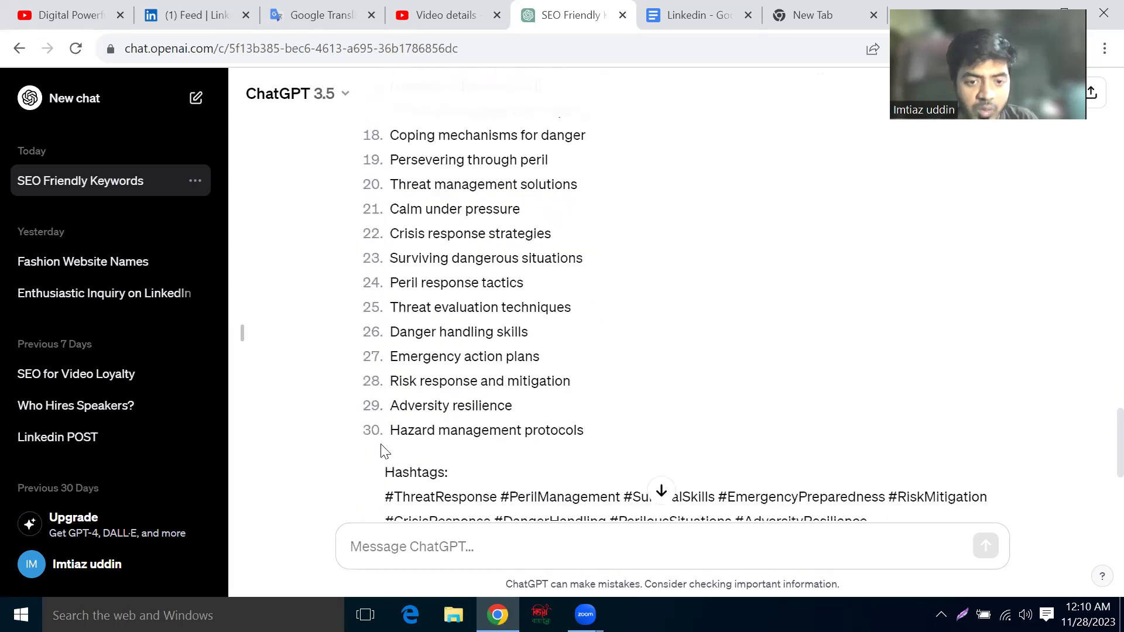
scroll(422, 343, up, 8)
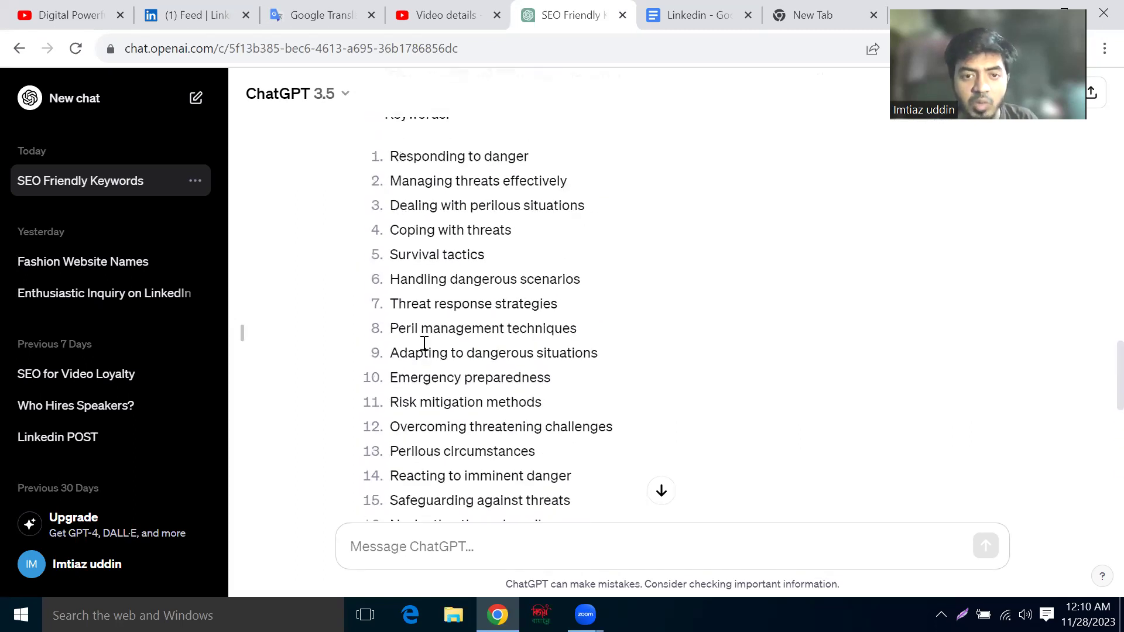
scroll(424, 344, up, 4)
scroll(400, 427, down, 3)
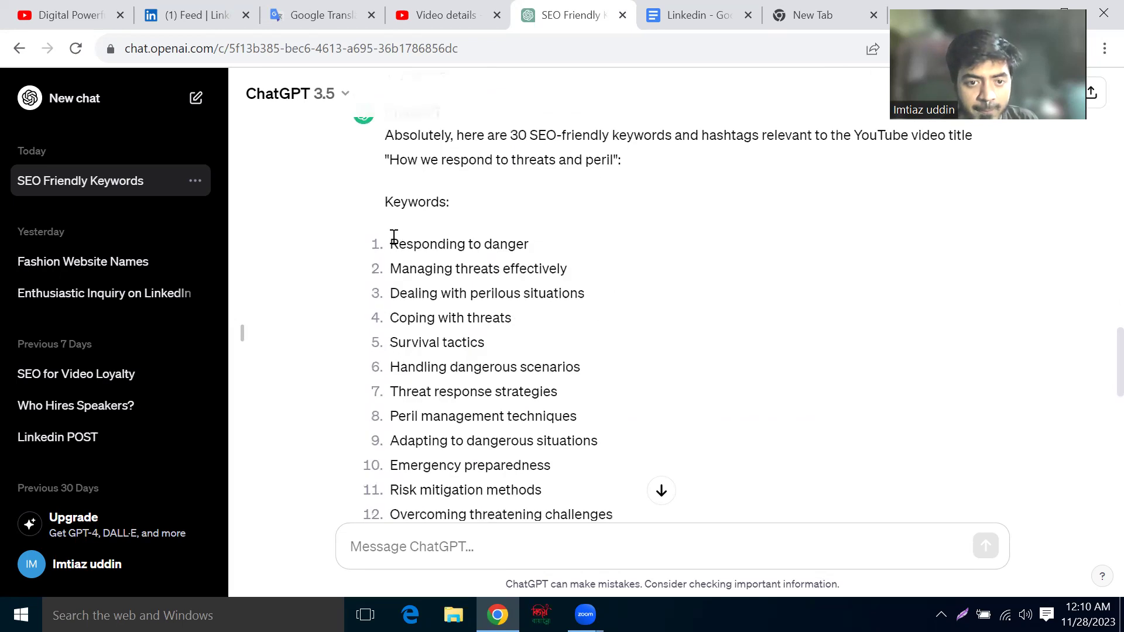
drag(391, 244, 583, 396)
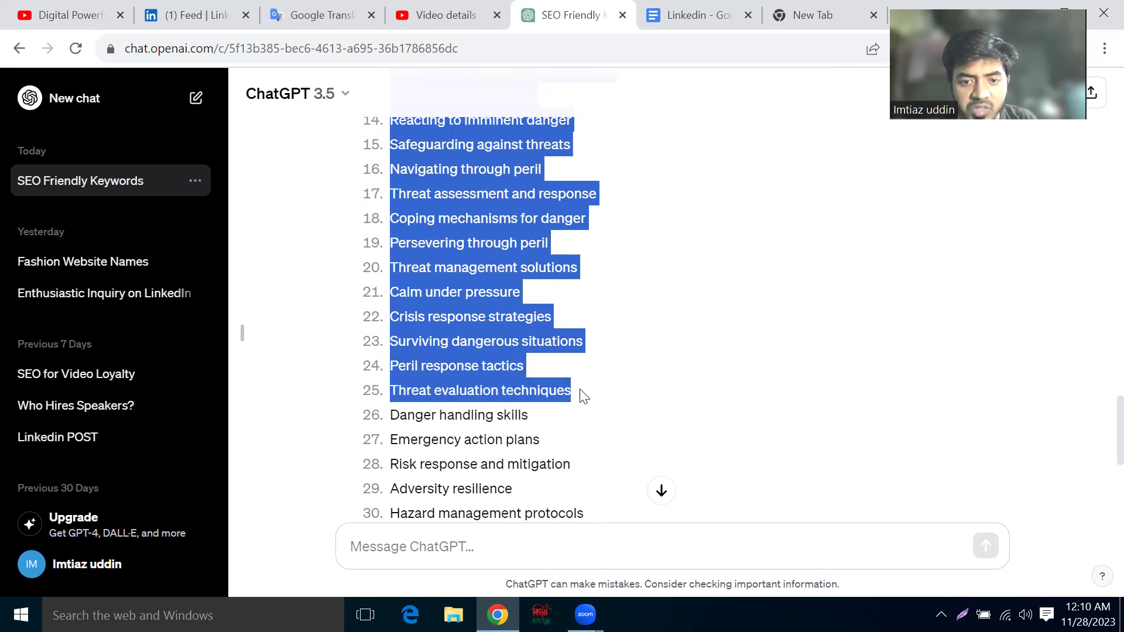
right_click(466, 251)
click(502, 264)
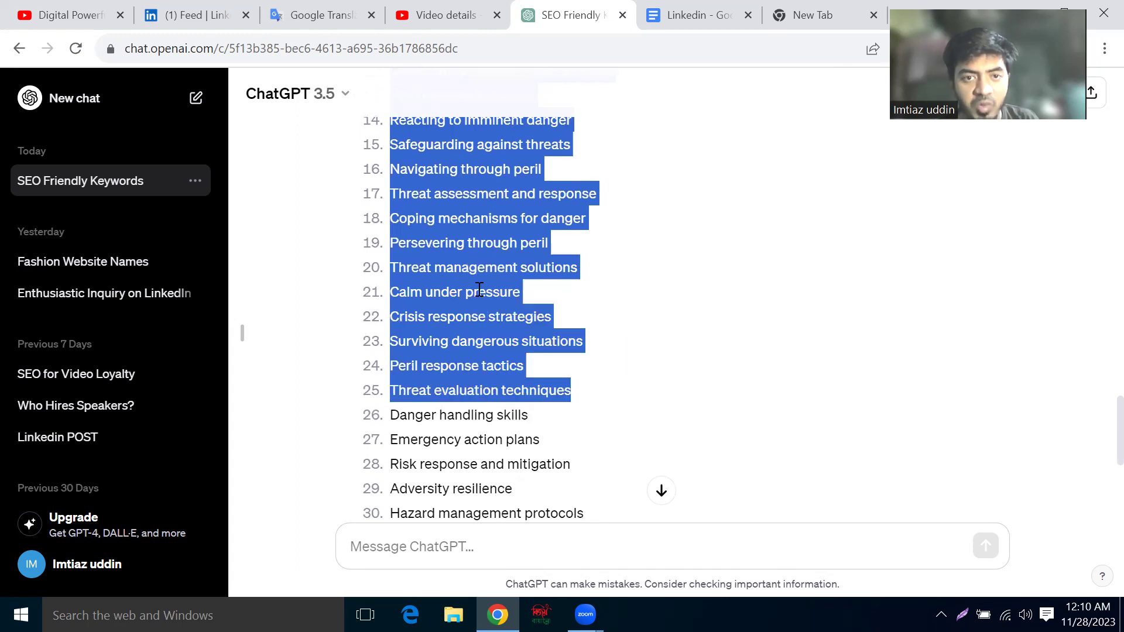
- Return to the video details in YouTube Studio and paste the copied keywords below the search tag heading
click(477, 8)
scroll(436, 301, down, 5)
scroll(305, 319, up, 2)
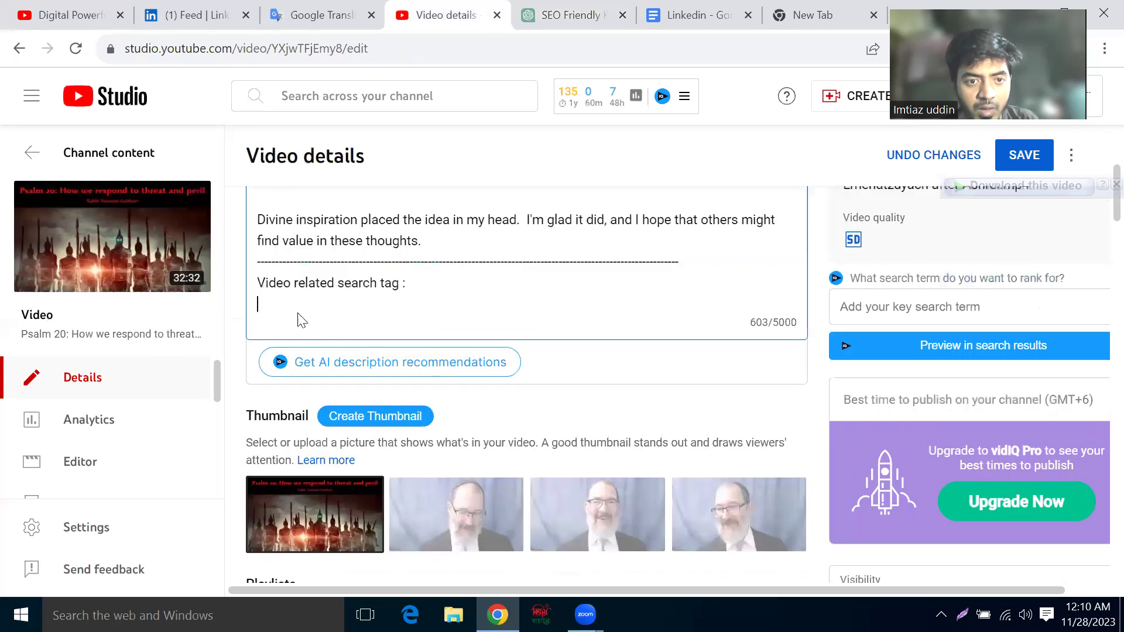
right_click(291, 305)
click(352, 395)
key(ctrl+v)
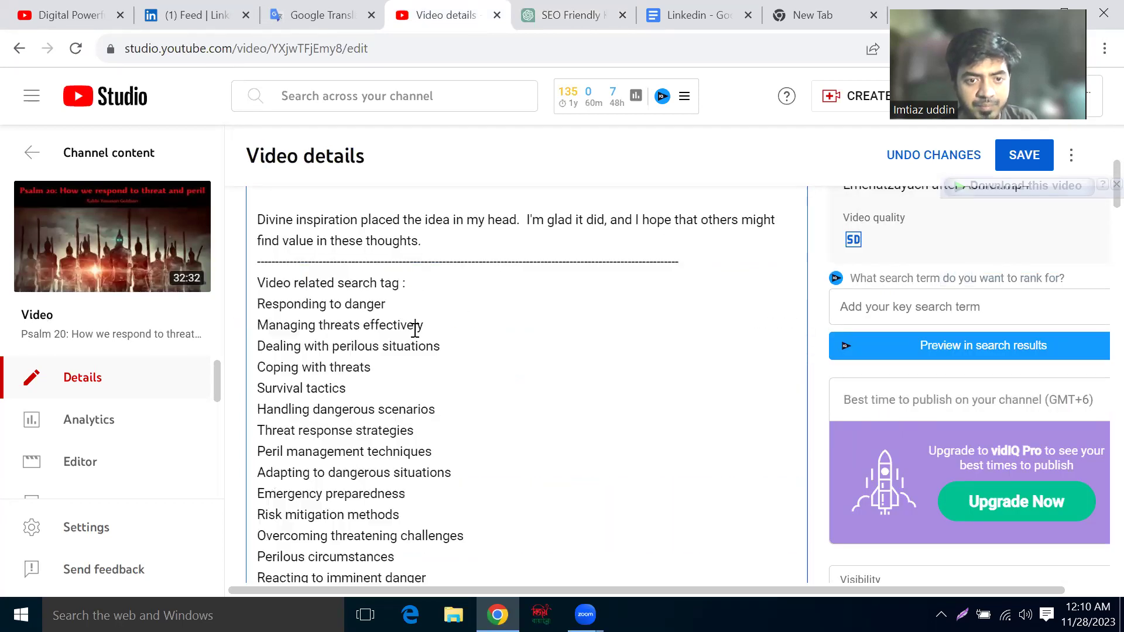
- Copy the dashed separator above the search tag heading, try deleting it, and undo the deletion
triple_click(442, 262)
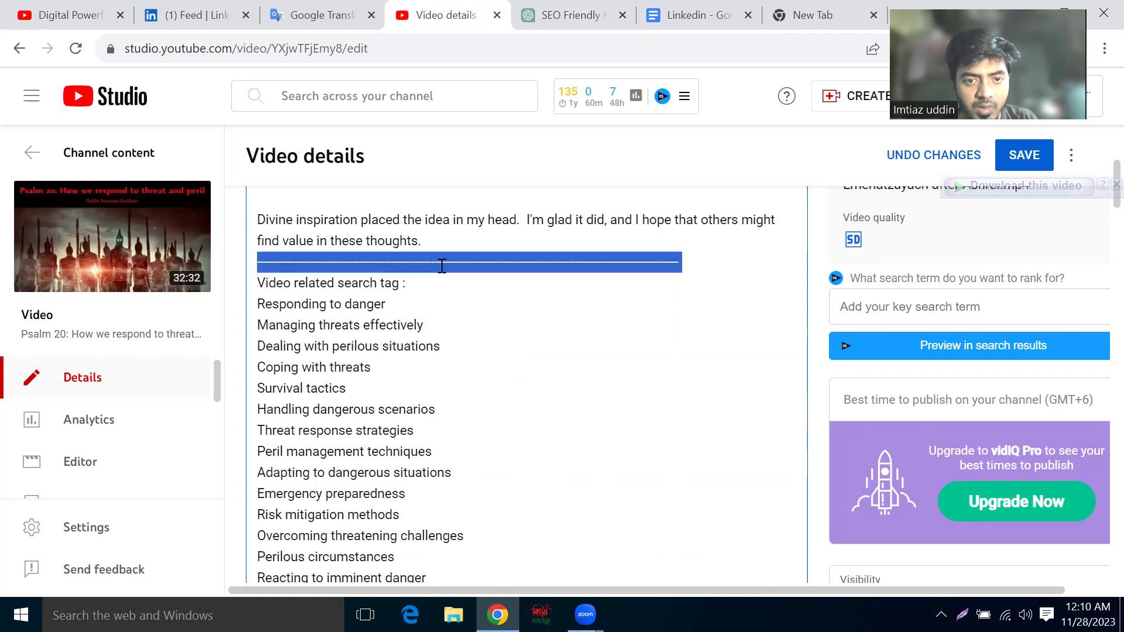
right_click(442, 267)
click(491, 306)
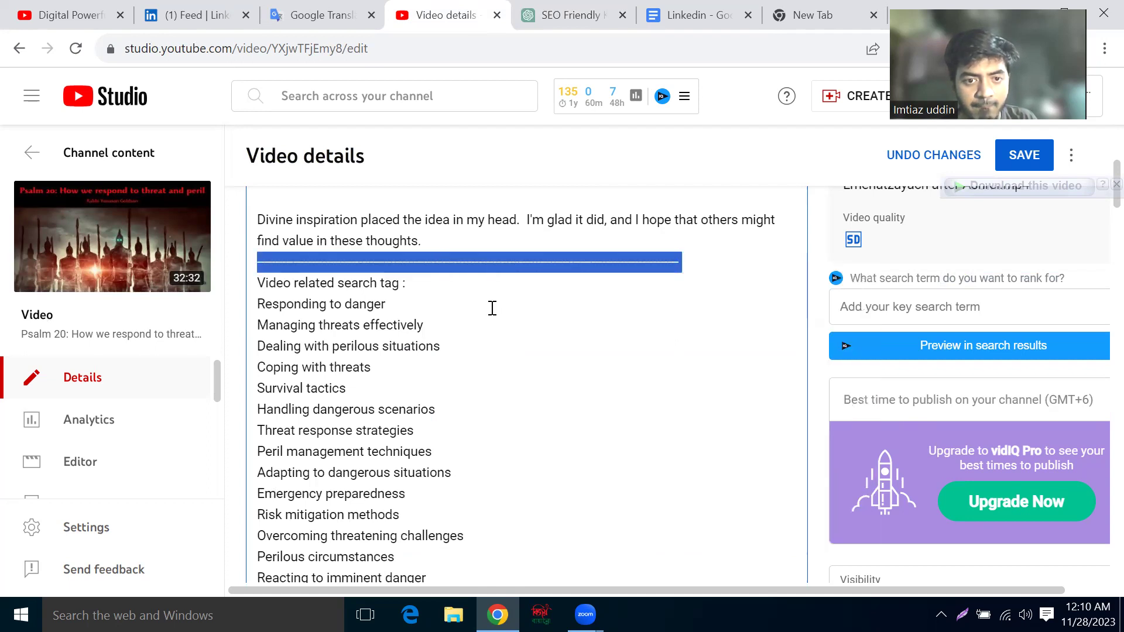
key(Delete)
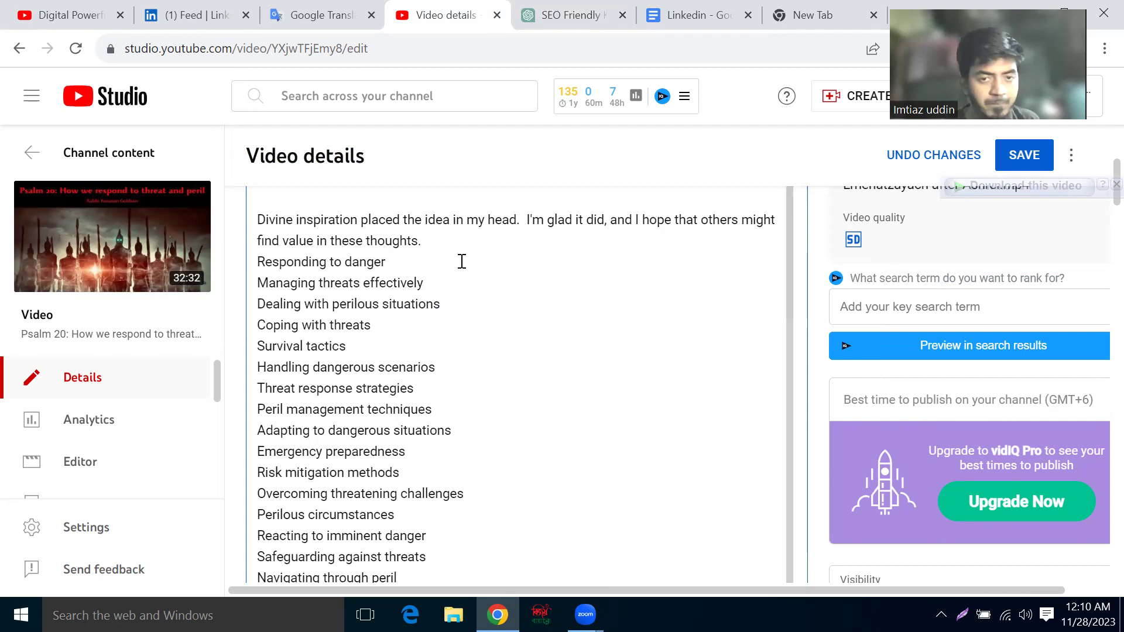
key(ctrl+z)
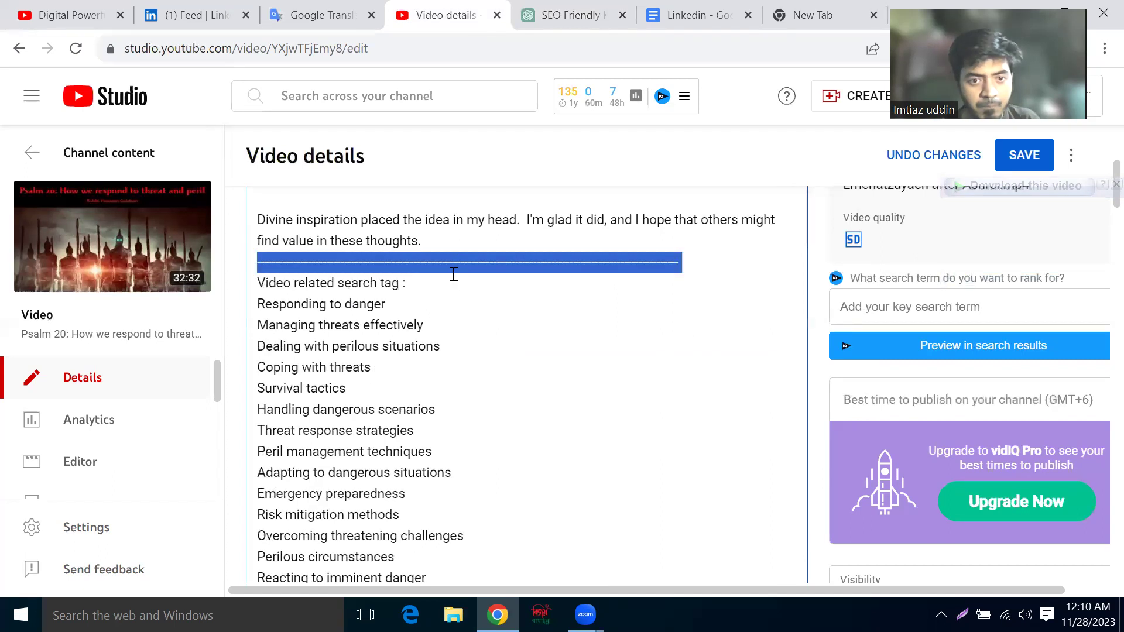
- Undo the keyword paste and heading edits, and place the cursor at the end of the search tag heading
key(ctrl+z)
scroll(451, 266, down, 3)
scroll(450, 265, up, 3)
click(424, 287)
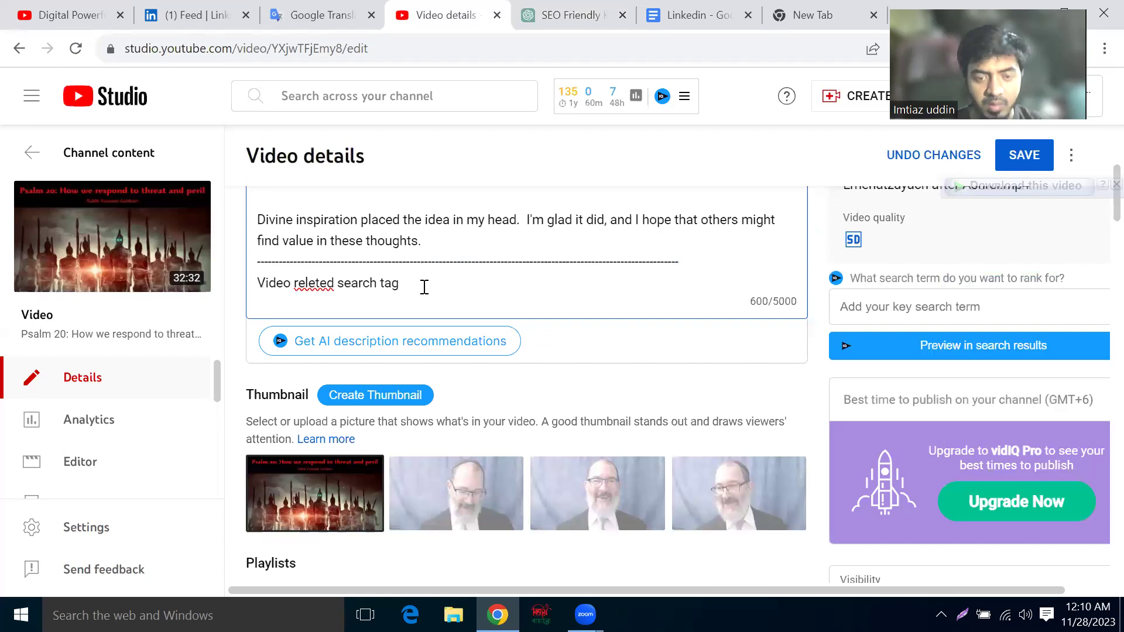
- End the search tag heading with a colon and a new line, and copy the selected keywords 1 to 25 in ChatGPT again
text(:)
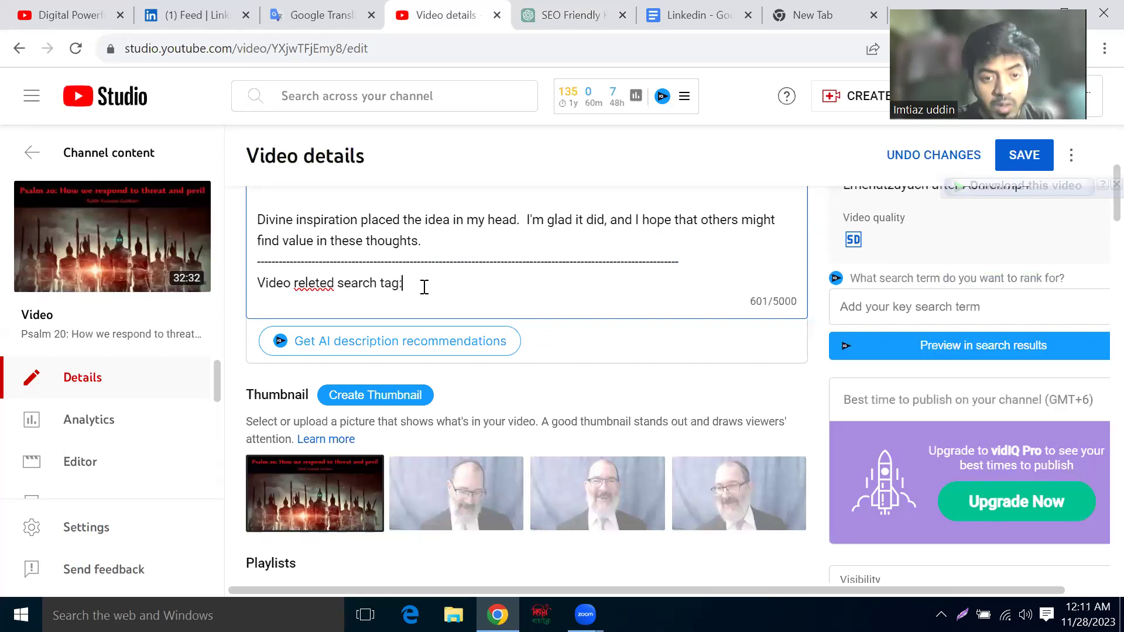
key(Return)
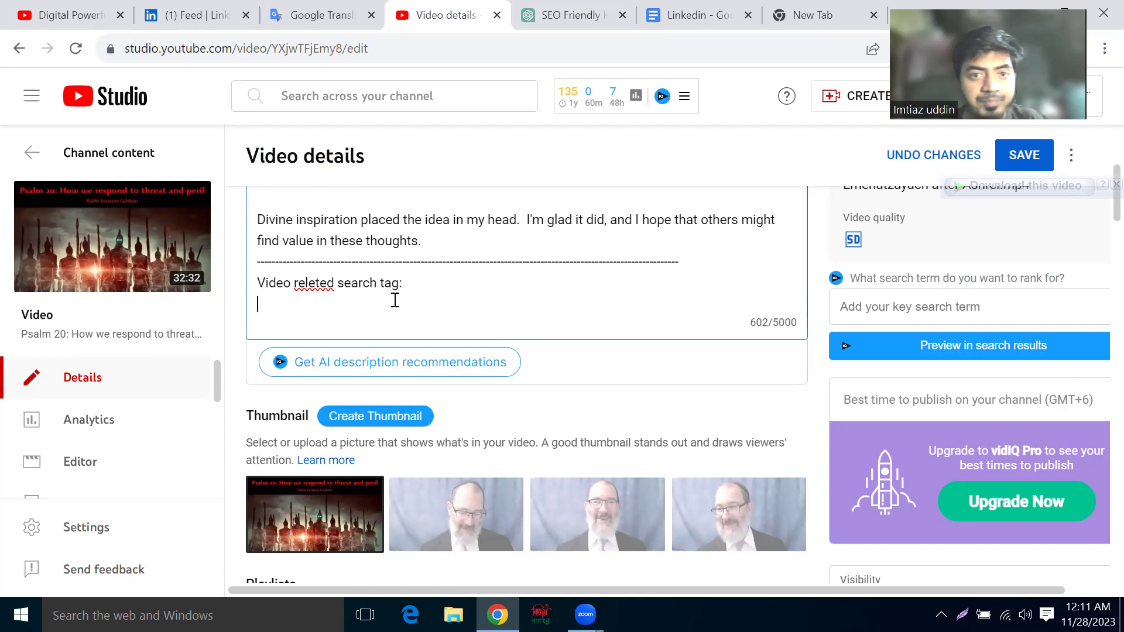
click(521, 11)
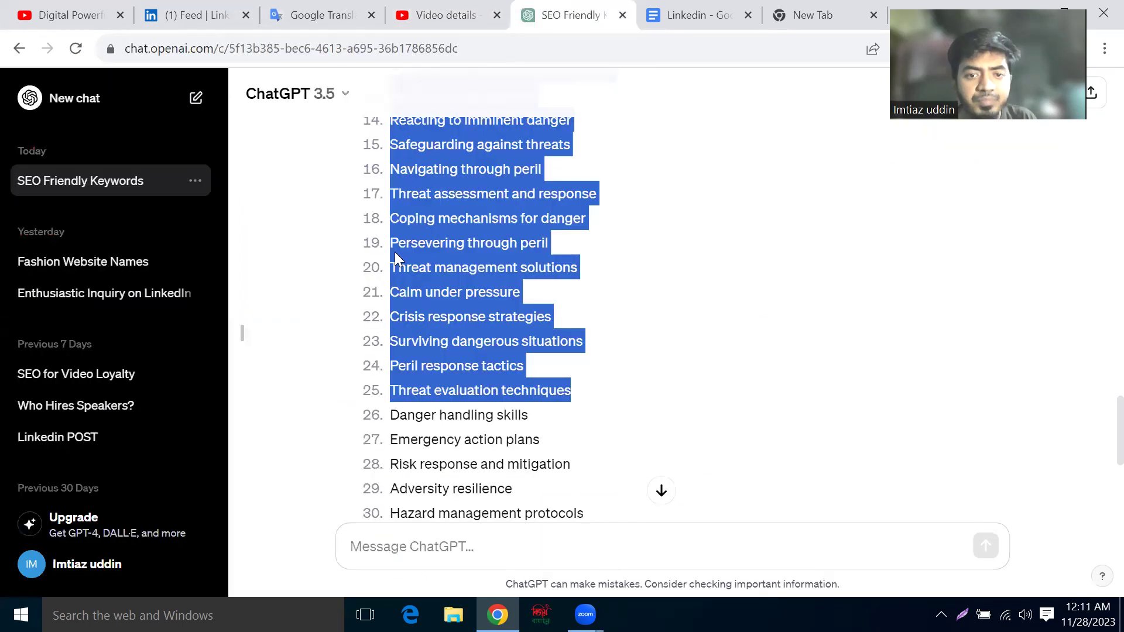
right_click(434, 245)
click(457, 258)
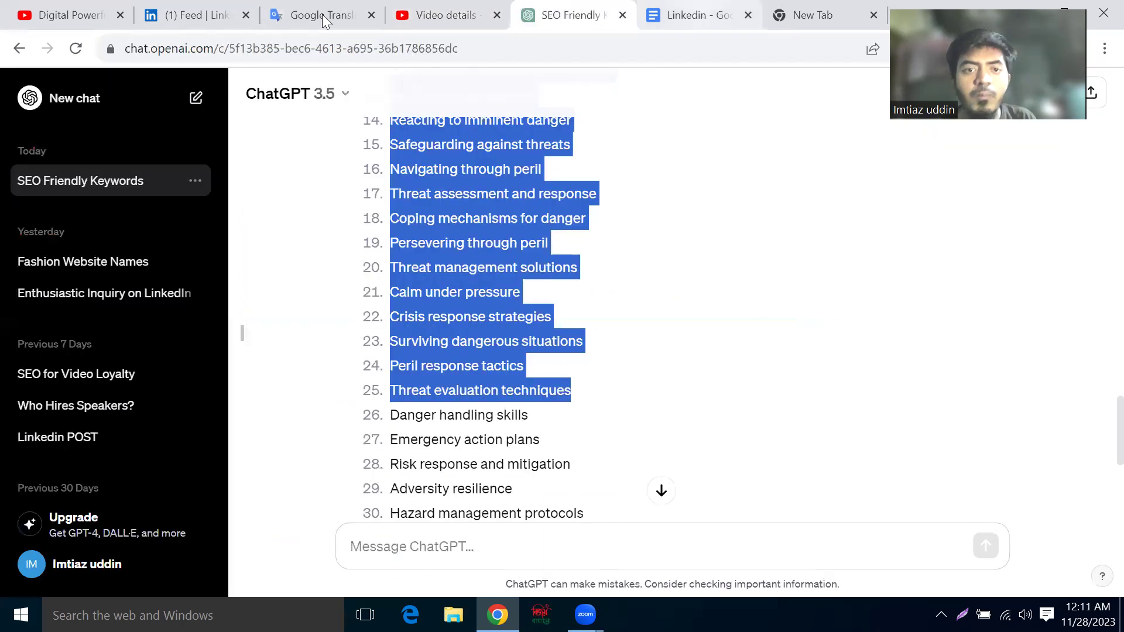
- Return to the video details in YouTube Studio and paste the copied keywords on the line below the search tag heading
click(436, 15)
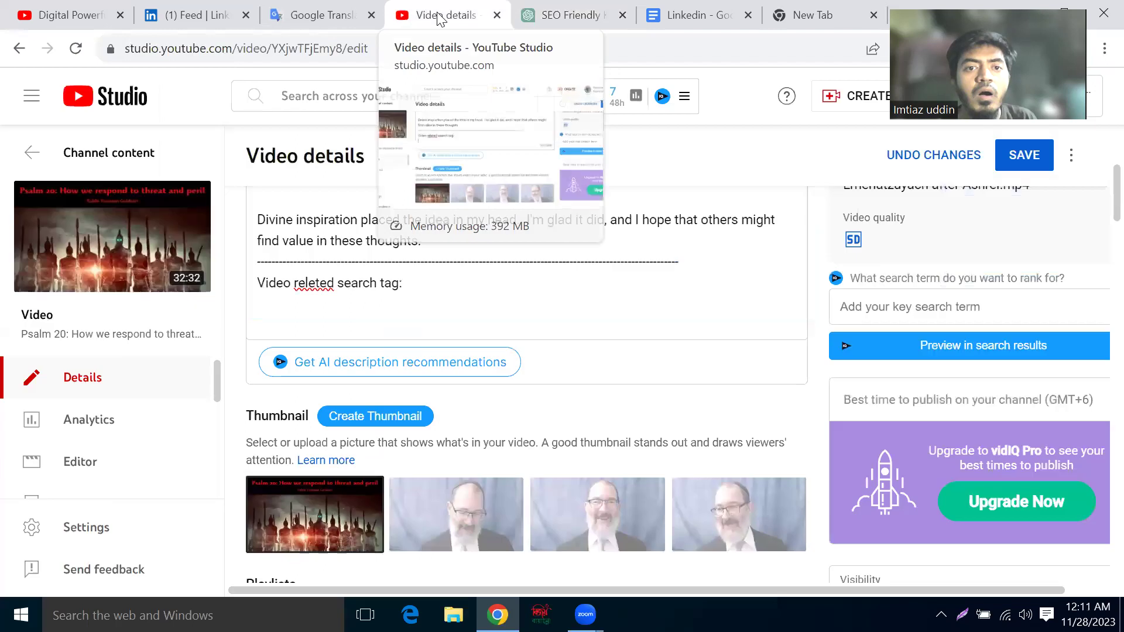
right_click(294, 307)
click(344, 398)
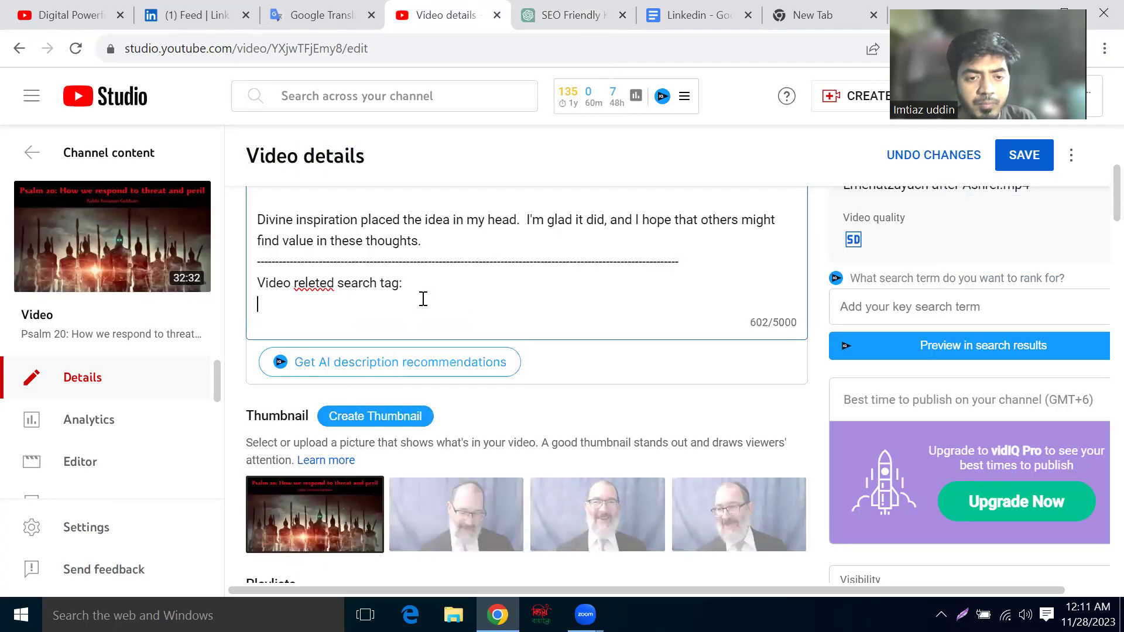
key(ctrl+v)
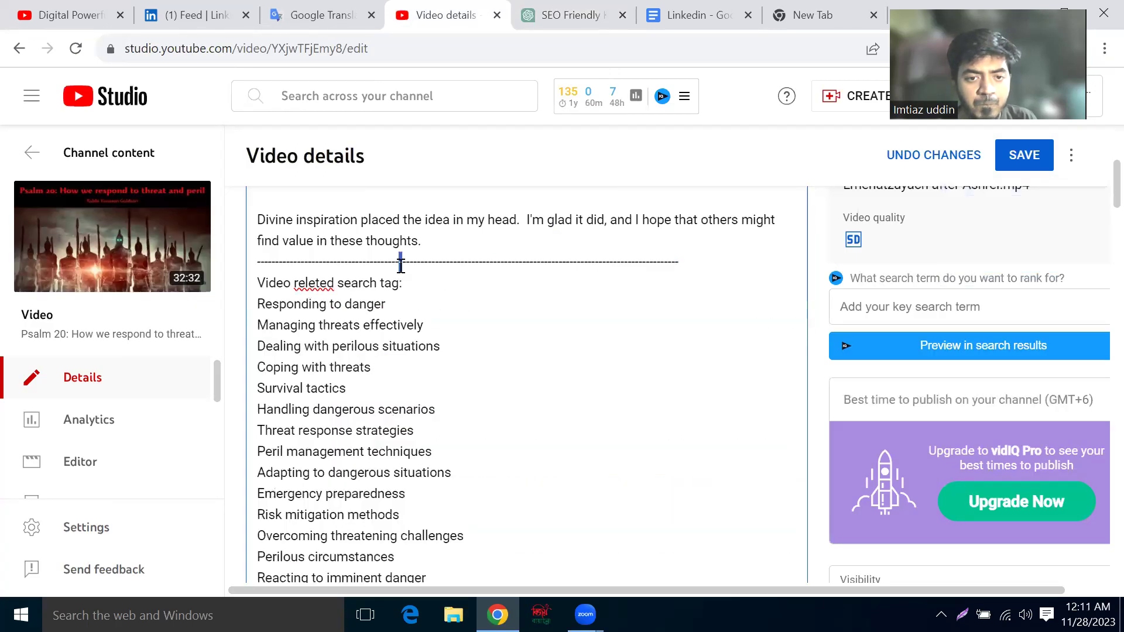
- Copy the dashed separator above the search tag heading and paste it on a new line below "Threat evaluation techniques"
triple_click(400, 263)
right_click(401, 263)
click(463, 297)
scroll(430, 310, down, 3)
scroll(430, 311, down, 3)
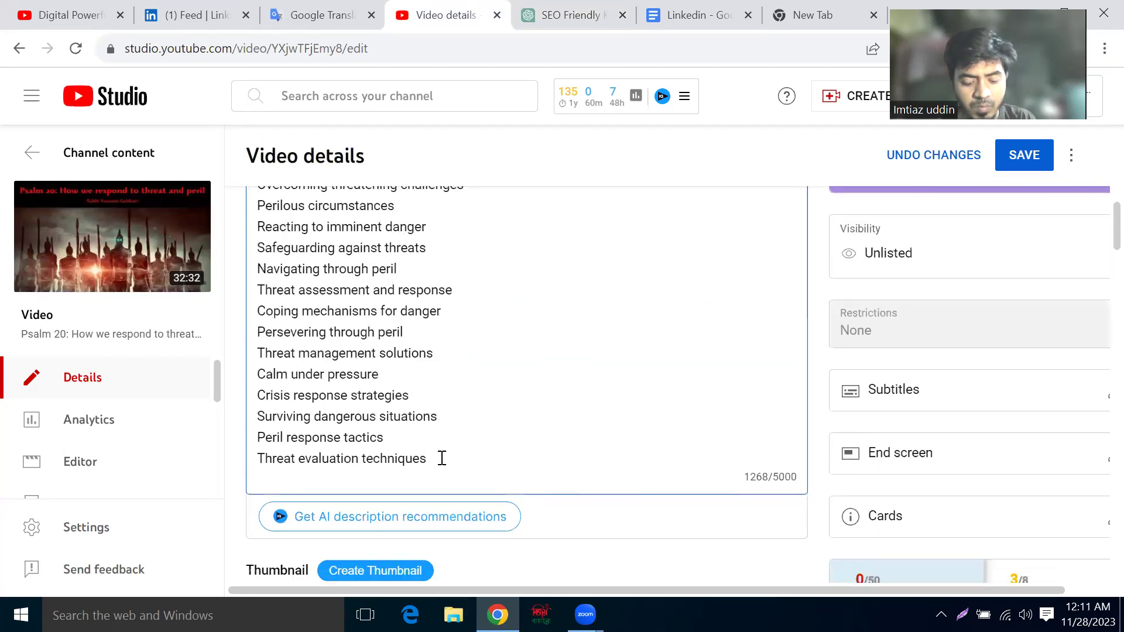
key(Return)
right_click(316, 484)
click(377, 338)
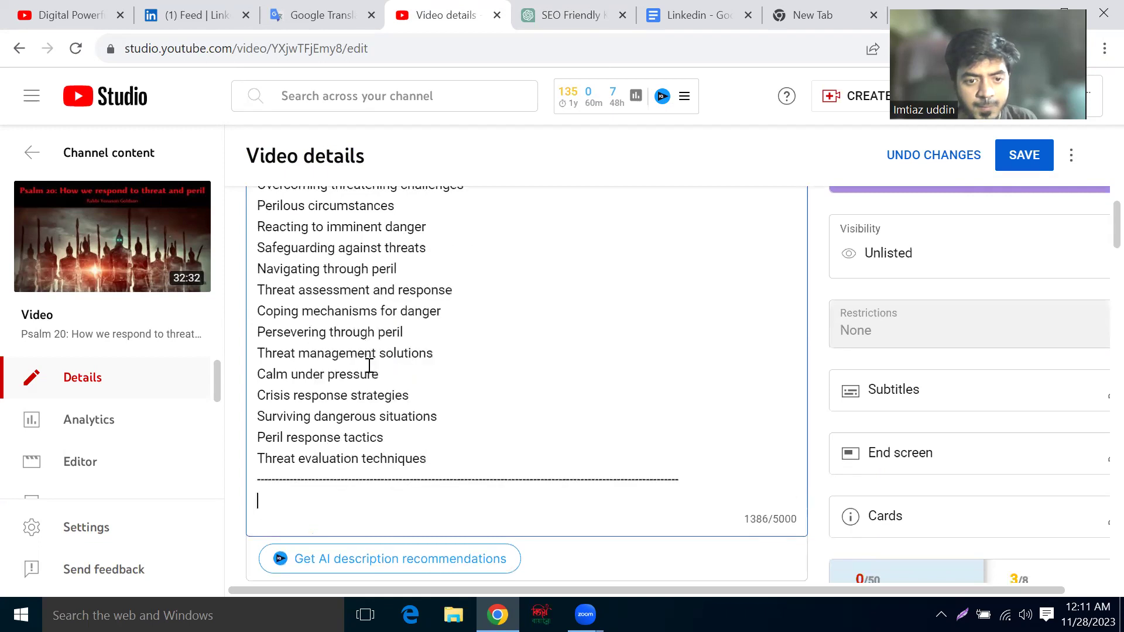
- Add the heading "Video related hashtag :" below the last separator in the description, followed by a new line
scroll(366, 365, down, 3)
scroll(501, 309, up, 2)
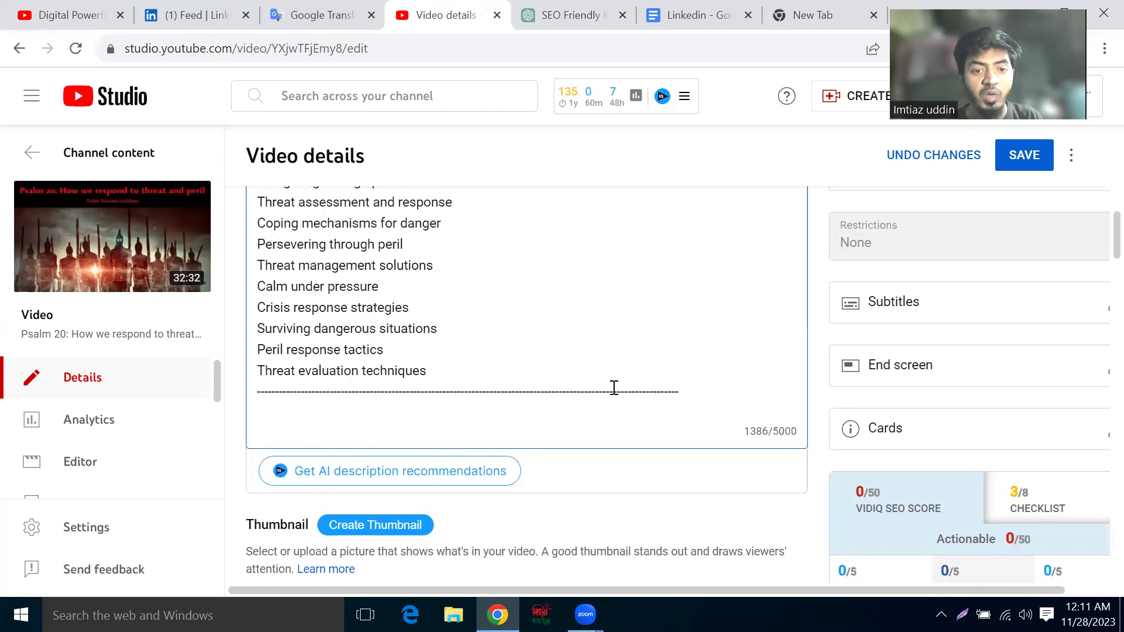
key(Return)
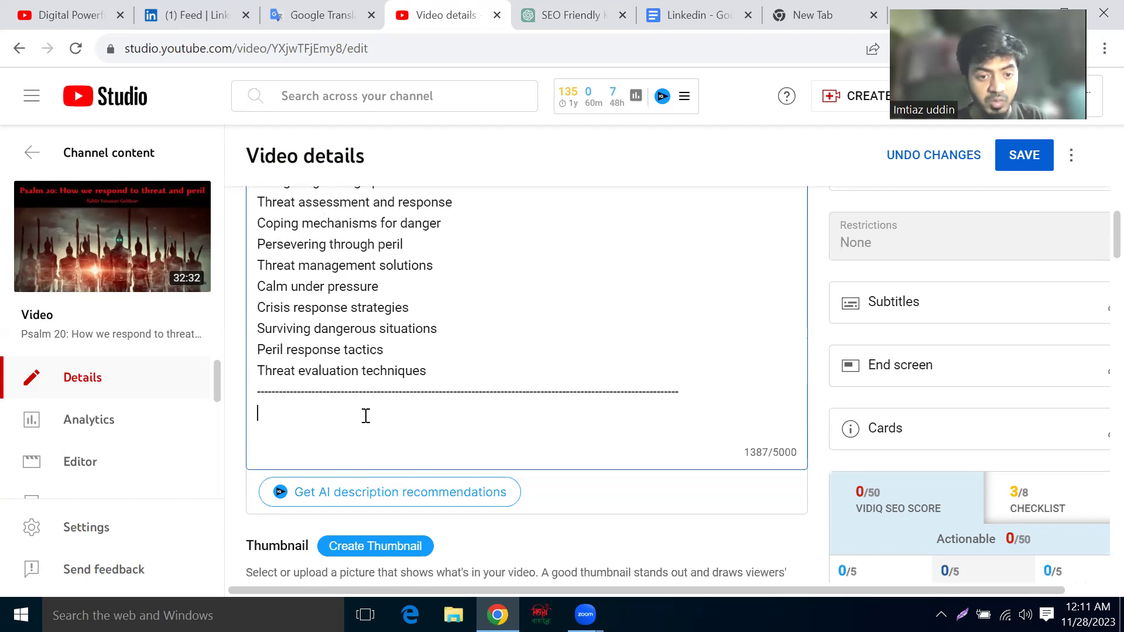
text(v)
key(BackSpace)
text(Vid)
text(eo related hashtag :)
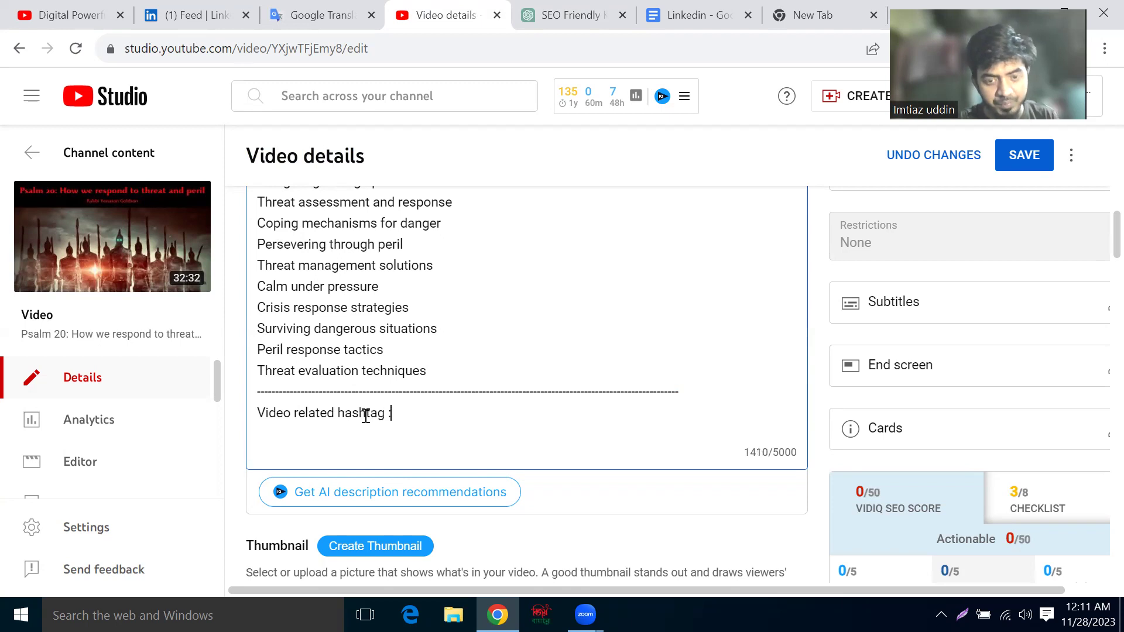
key(Return)
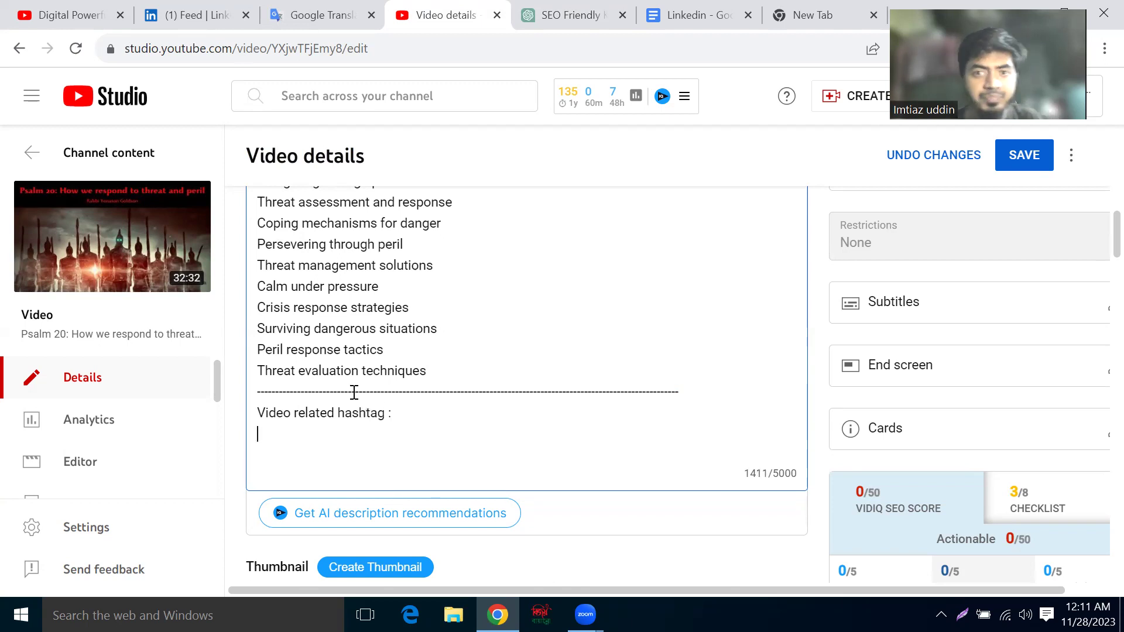
- Switch to the ChatGPT answer and copy the hashtags from #ThreatResponse to #Adaptability
click(603, 13)
scroll(442, 304, down, 6)
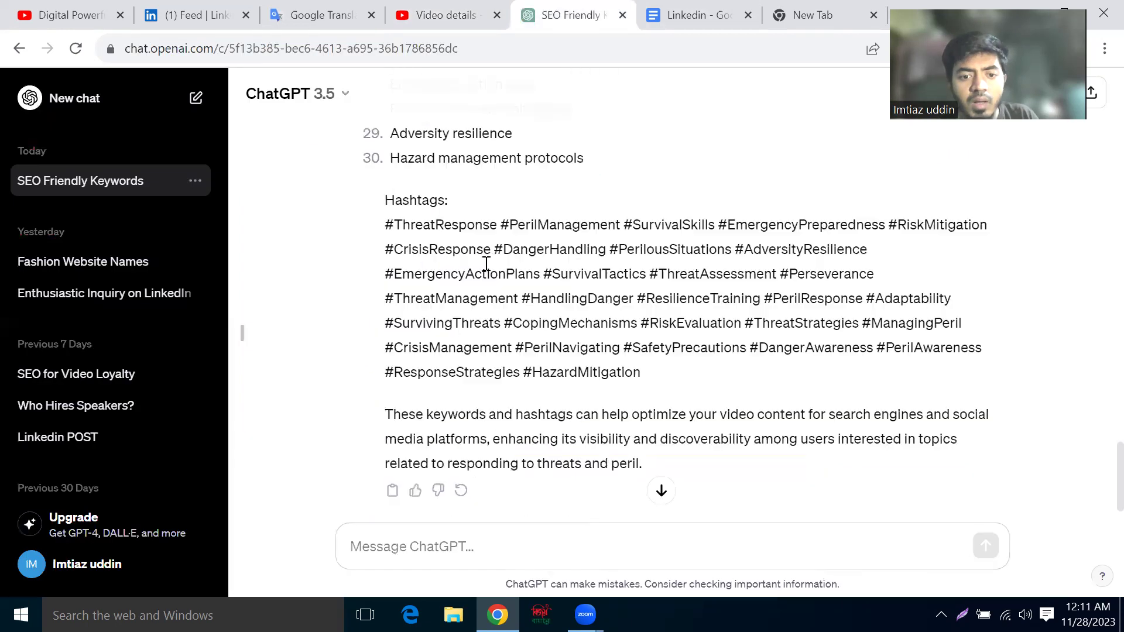
scroll(472, 293, up, 15)
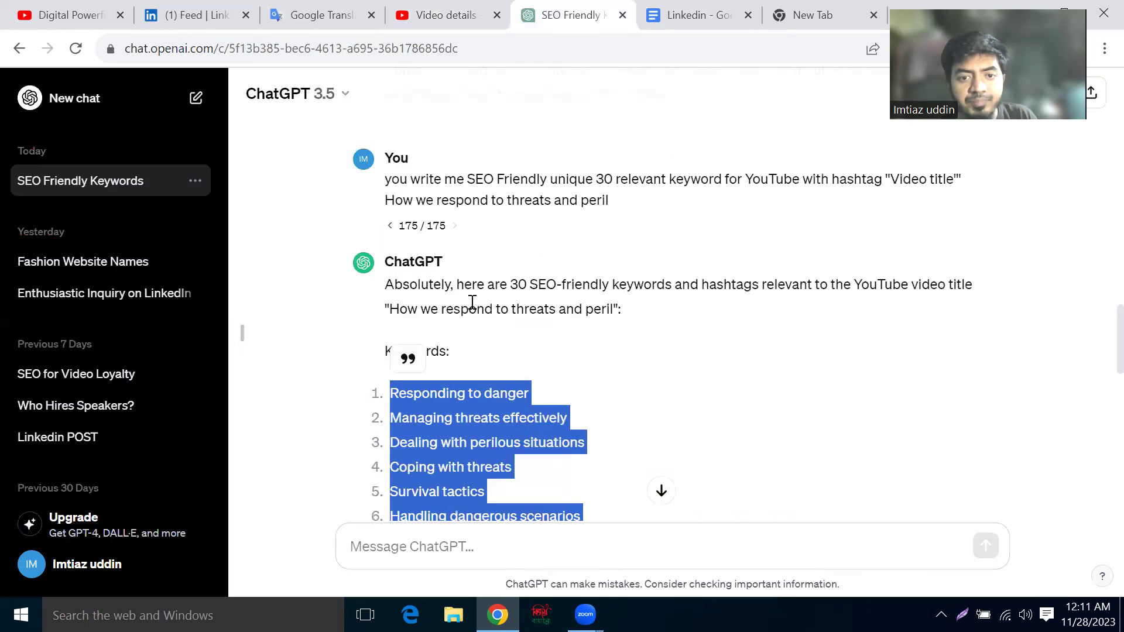
click(485, 220)
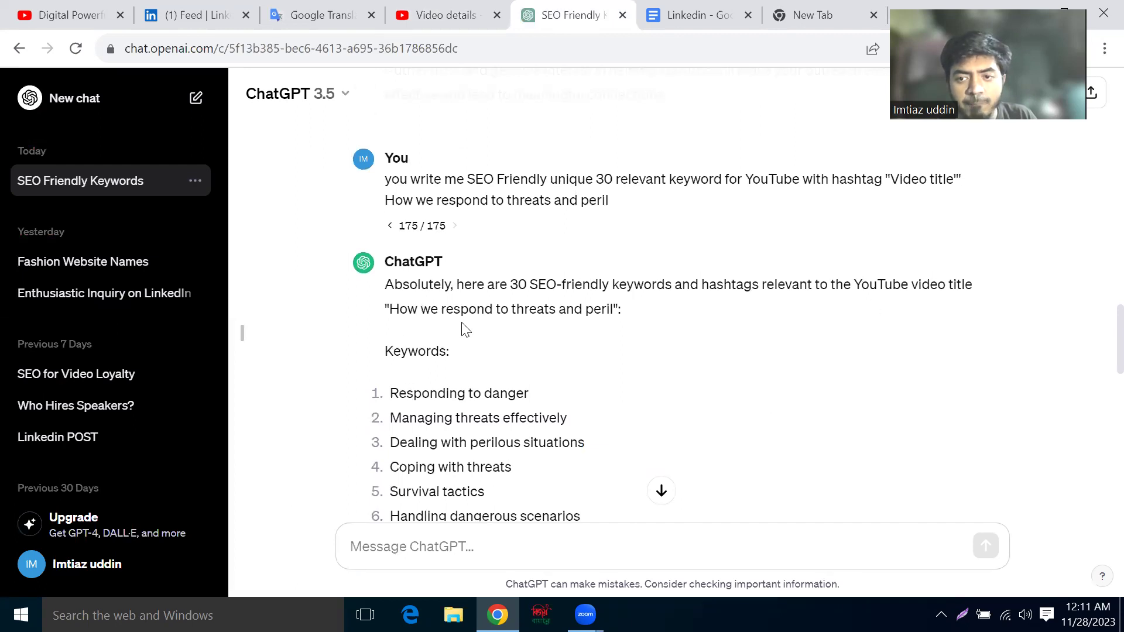
scroll(450, 309, down, 4)
scroll(450, 310, down, 10)
scroll(447, 316, up, 2)
scroll(442, 413, down, 2)
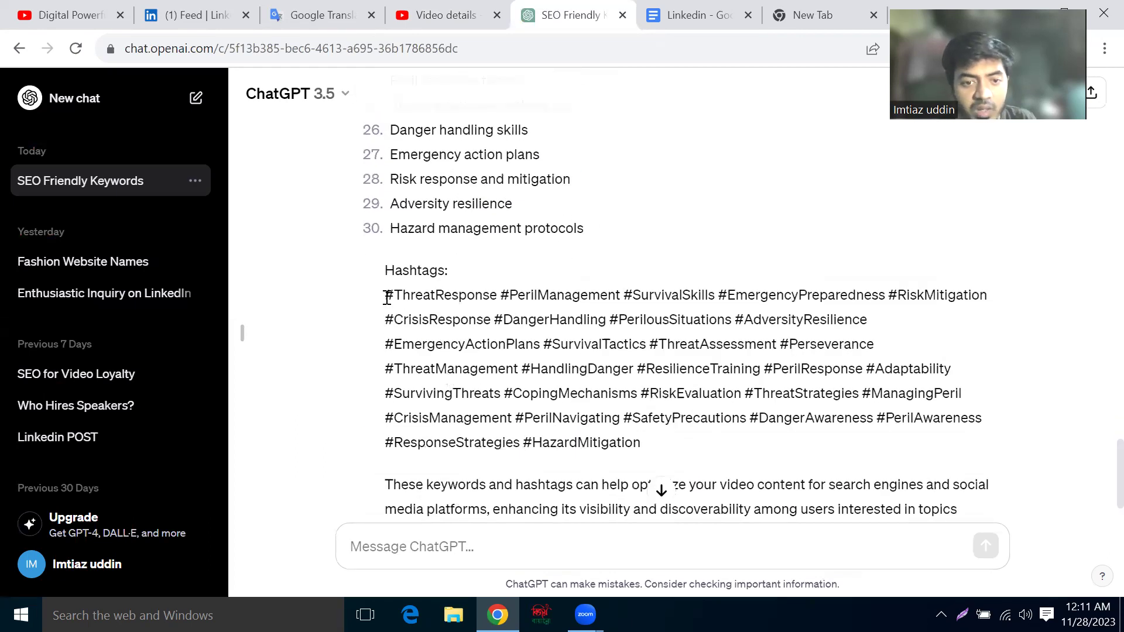
drag(387, 295, 961, 368)
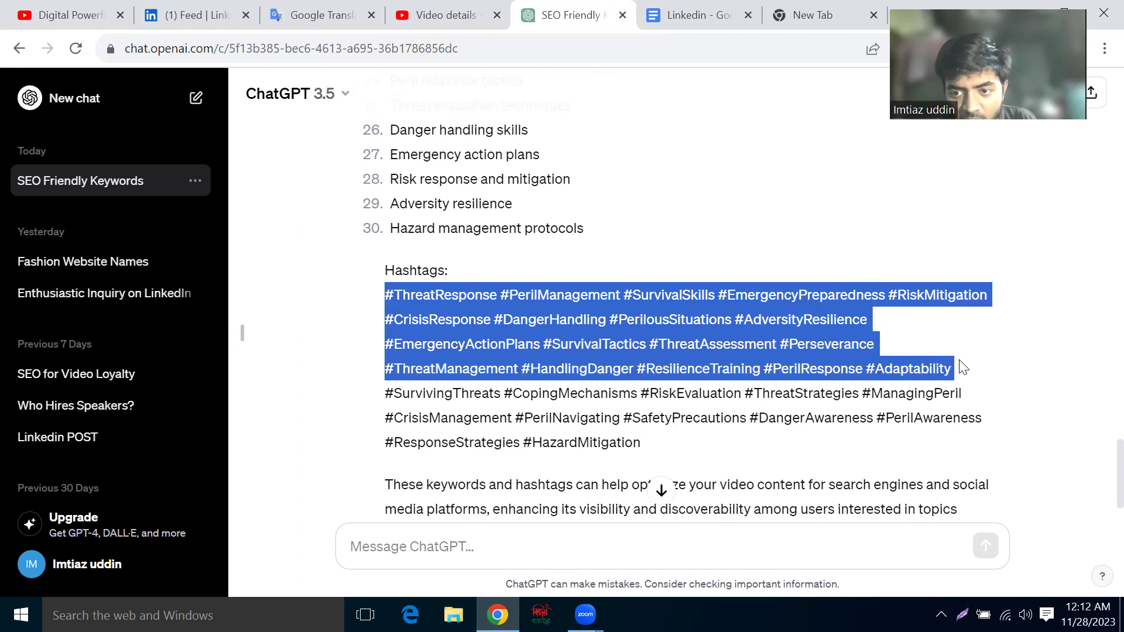
right_click(654, 323)
click(682, 330)
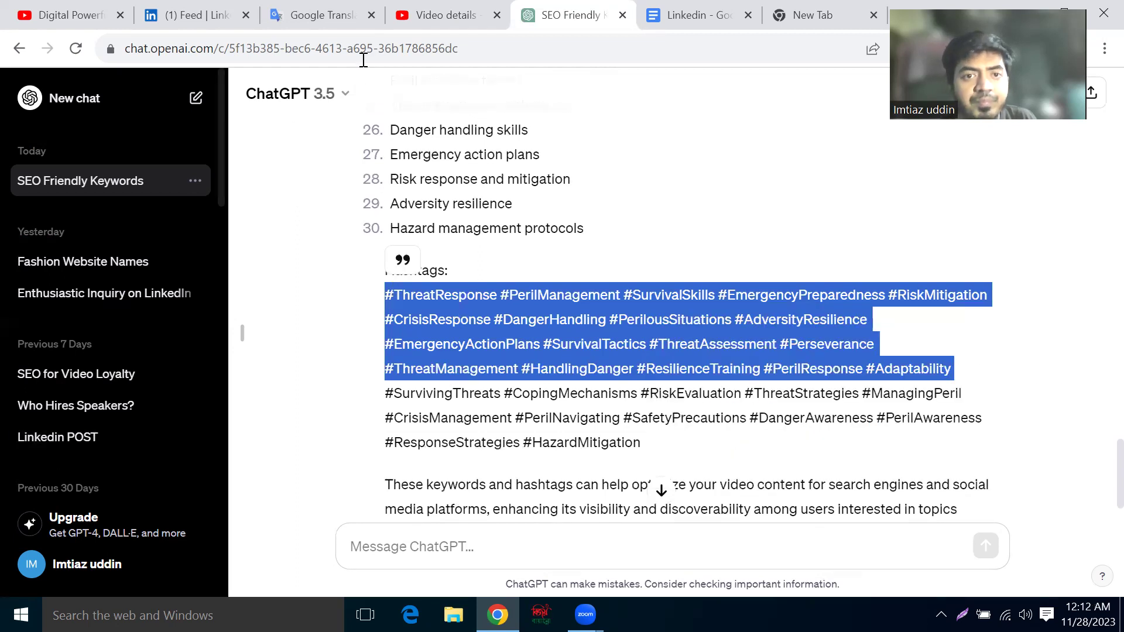
- Return to the video details in YouTube Studio and paste the copied hashtags below the hashtag heading
click(458, 13)
scroll(429, 205, down, 2)
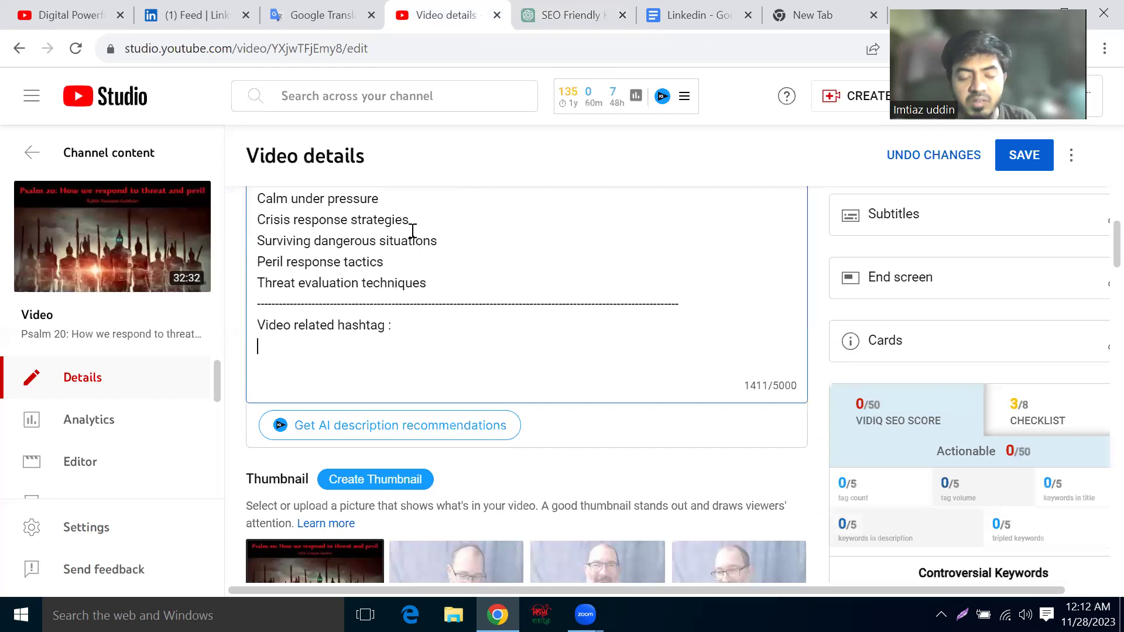
right_click(307, 352)
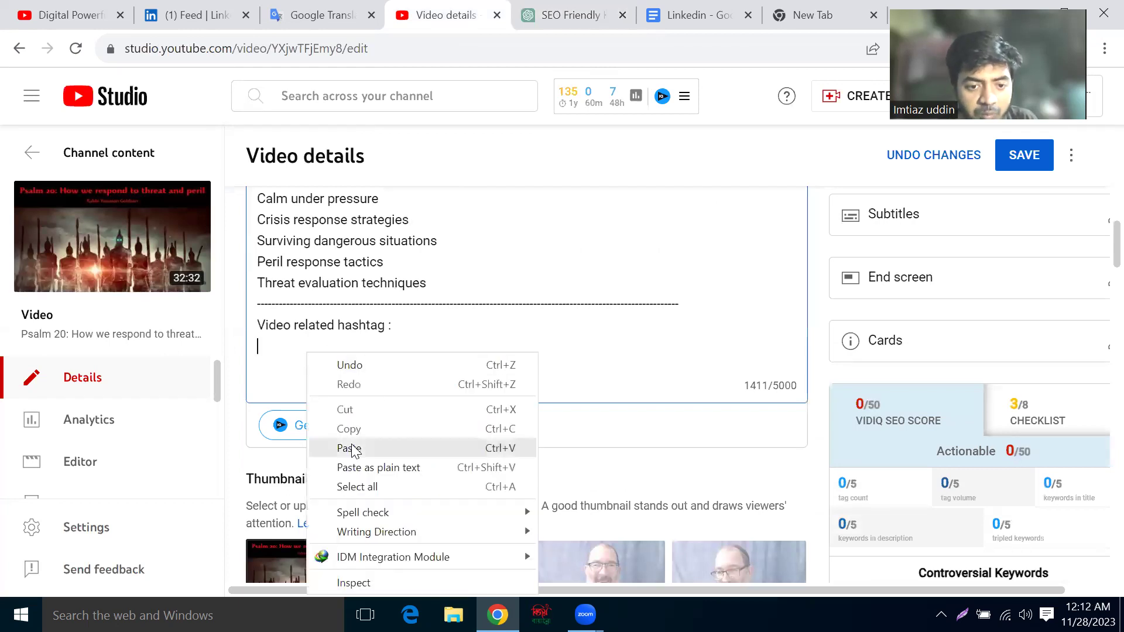
click(357, 447)
- Copy the dashed separator above the hashtag heading and paste it on a new line below the hashtags
triple_click(434, 241)
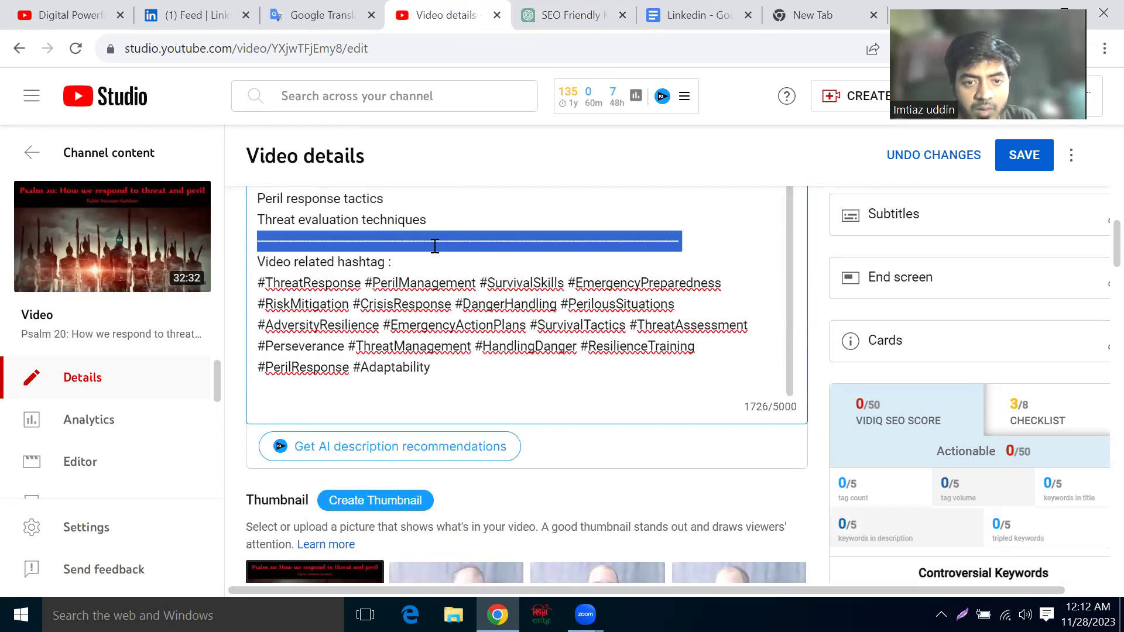
right_click(433, 244)
click(474, 280)
click(532, 370)
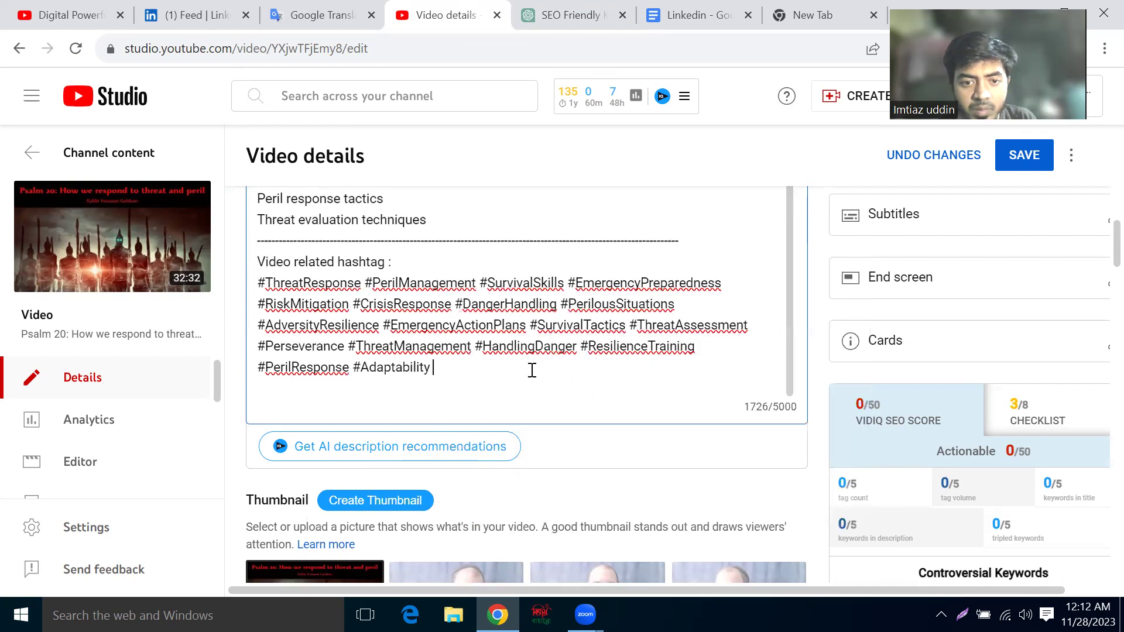
key(Return)
right_click(306, 398)
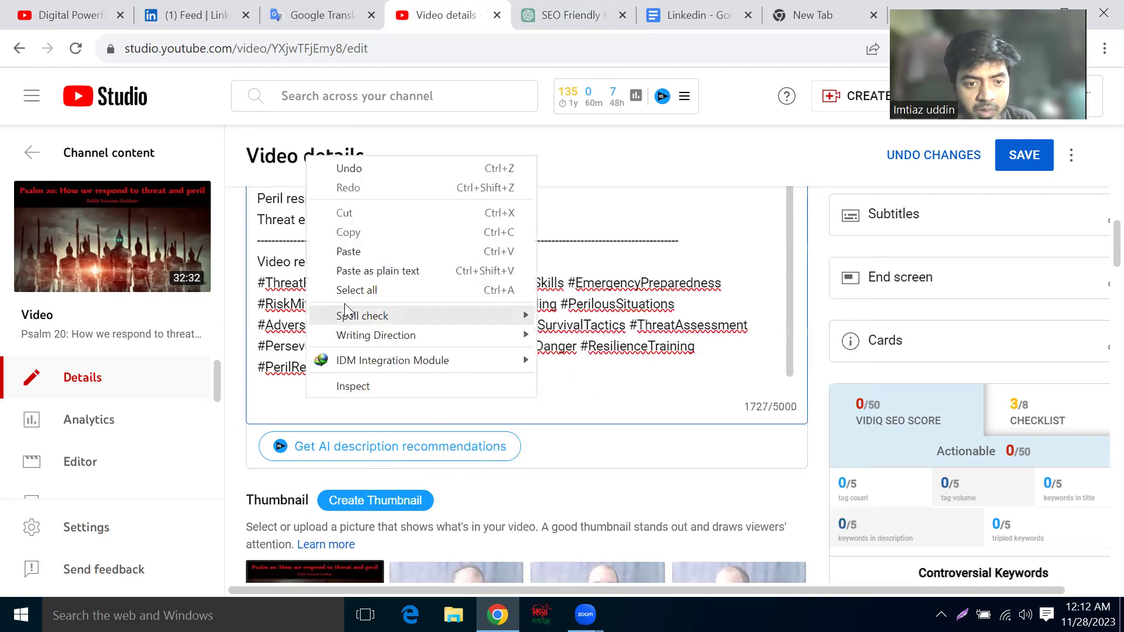
click(351, 251)
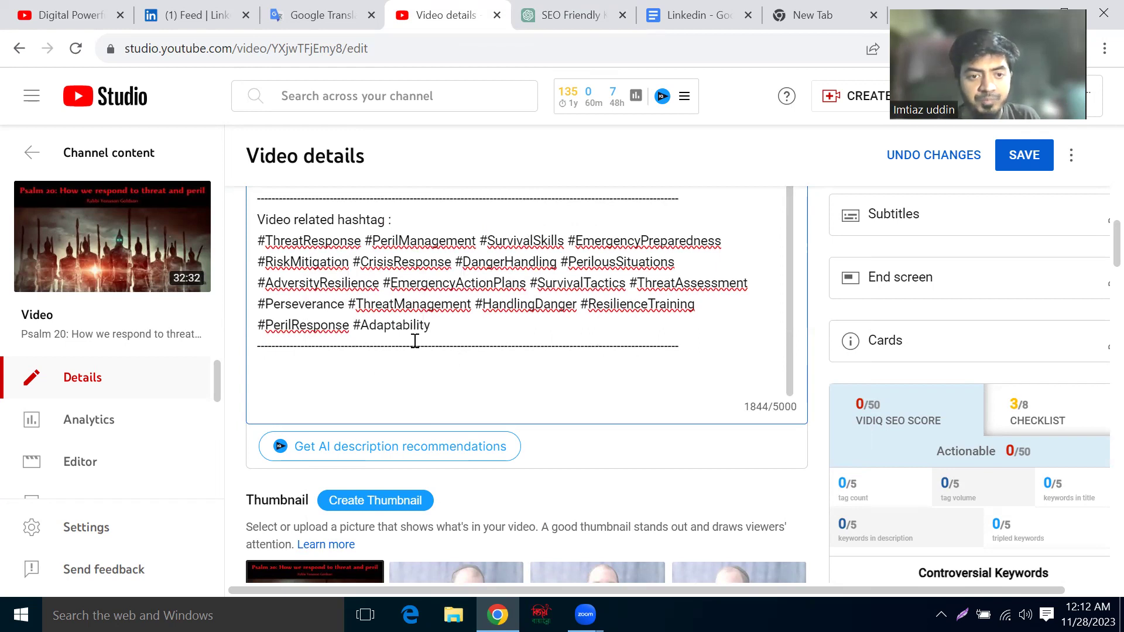
- Review the title and the start of the description, and correct "releted" to "related" in the search tag heading
scroll(414, 340, up, 10)
scroll(393, 410, up, 2)
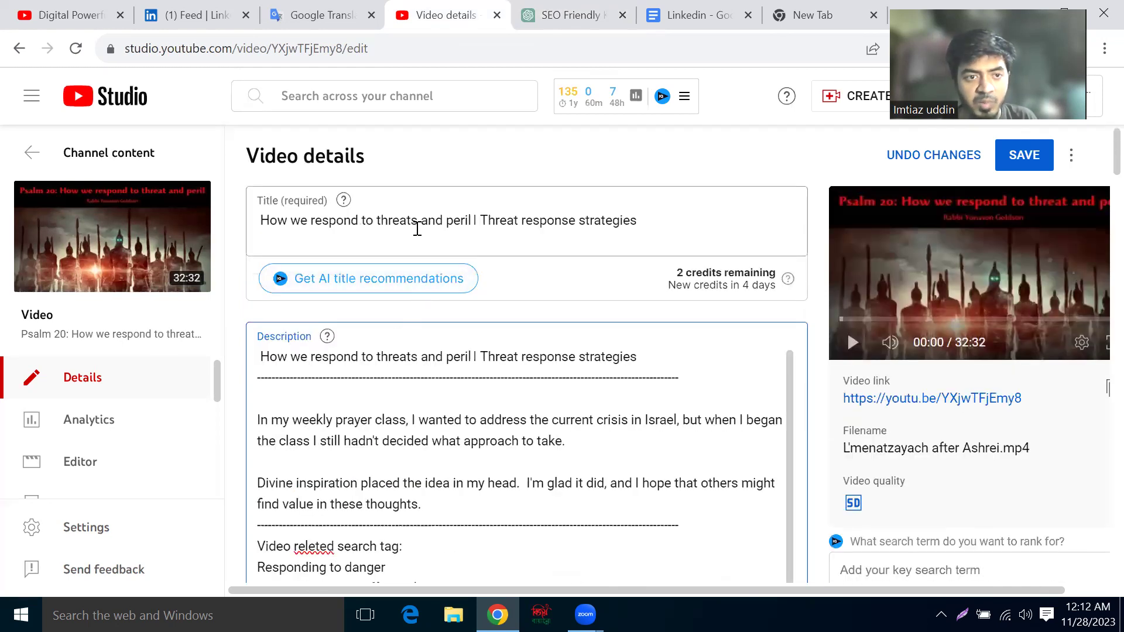
scroll(444, 306, down, 2)
scroll(437, 284, up, 2)
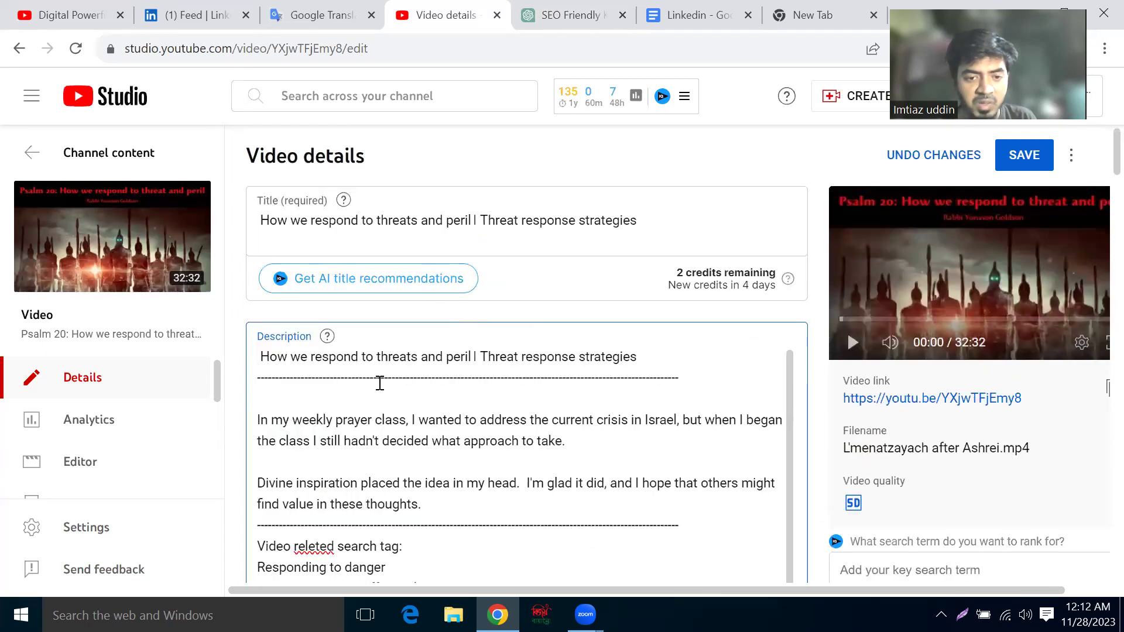
scroll(380, 383, down, 2)
scroll(414, 369, up, 2)
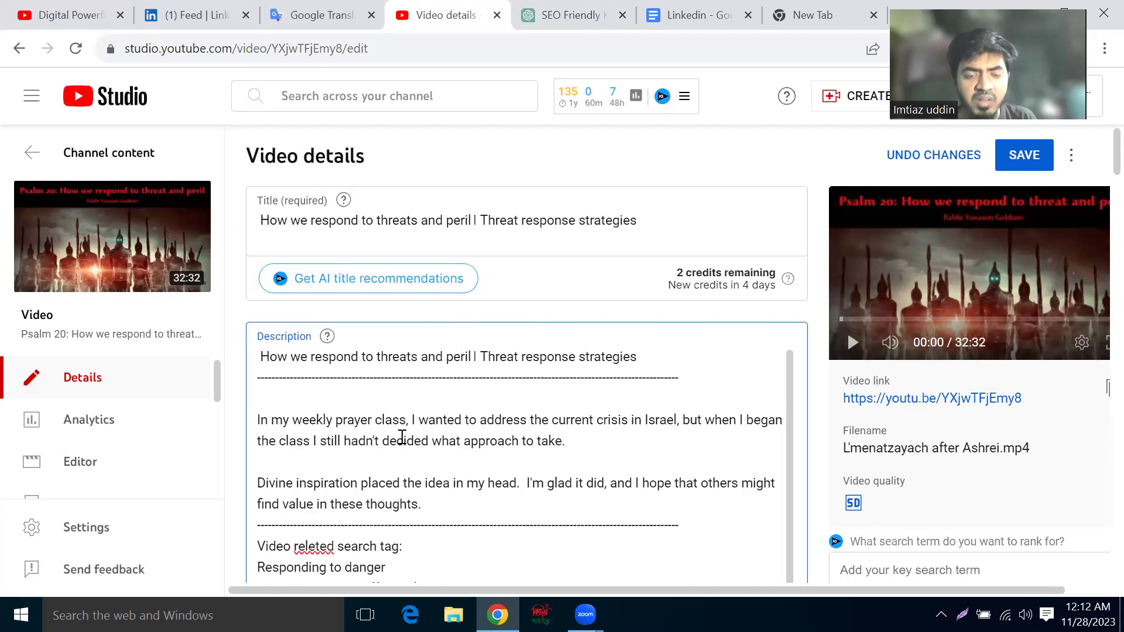
scroll(403, 438, down, 3)
scroll(451, 343, down, 2)
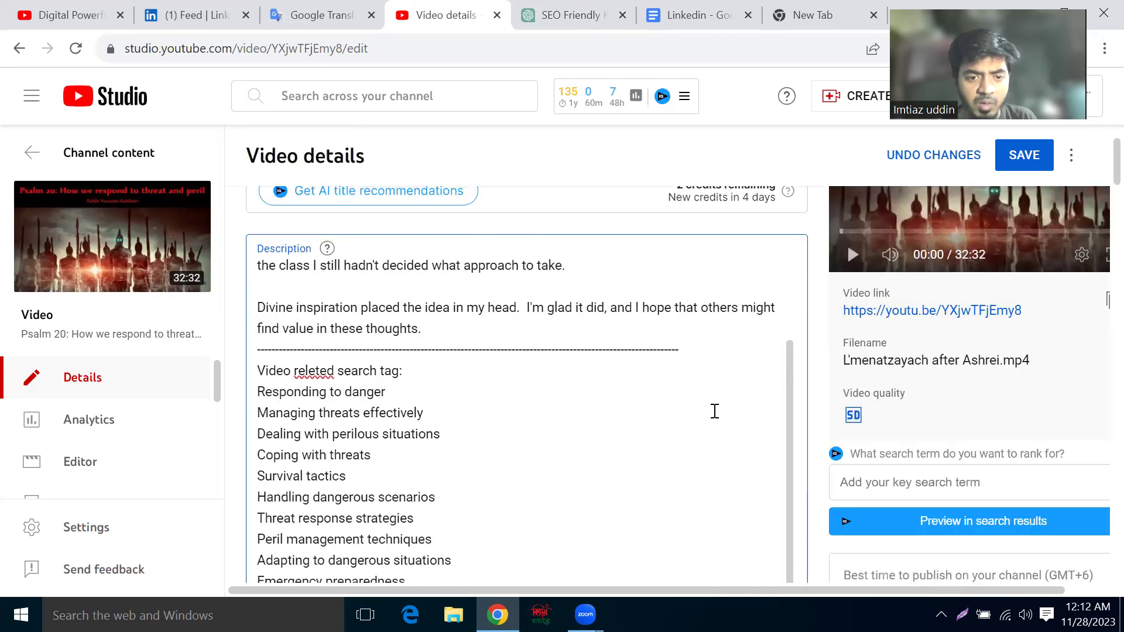
right_click(316, 372)
click(389, 103)
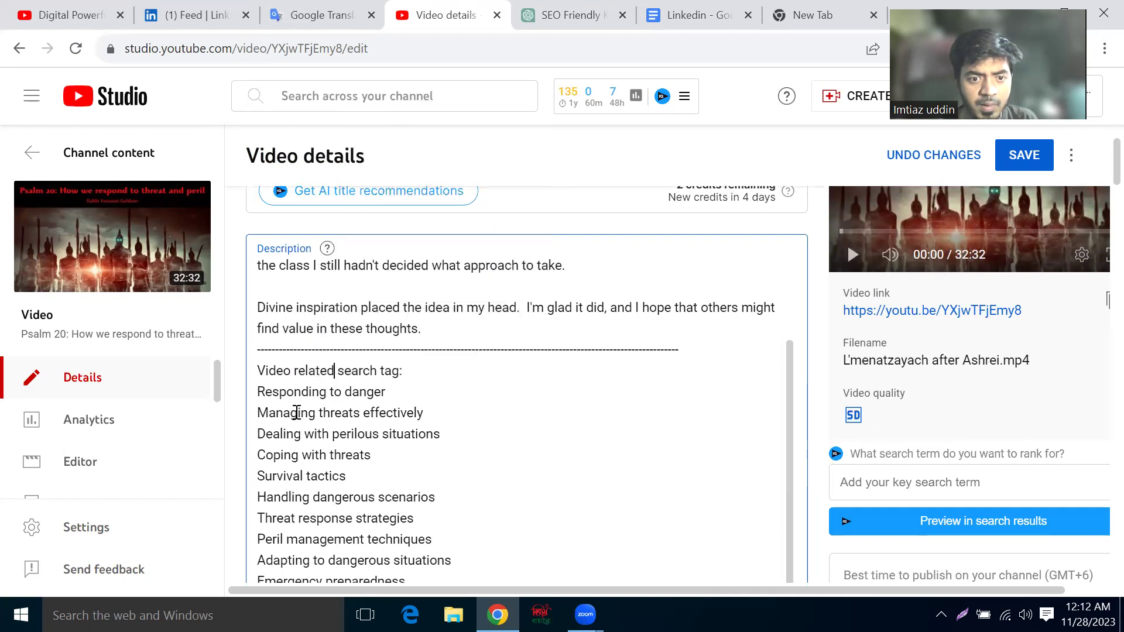
- Add the heading "Channle related keyword :" on a new line below the separator that follows the hashtags
scroll(320, 473, down, 4)
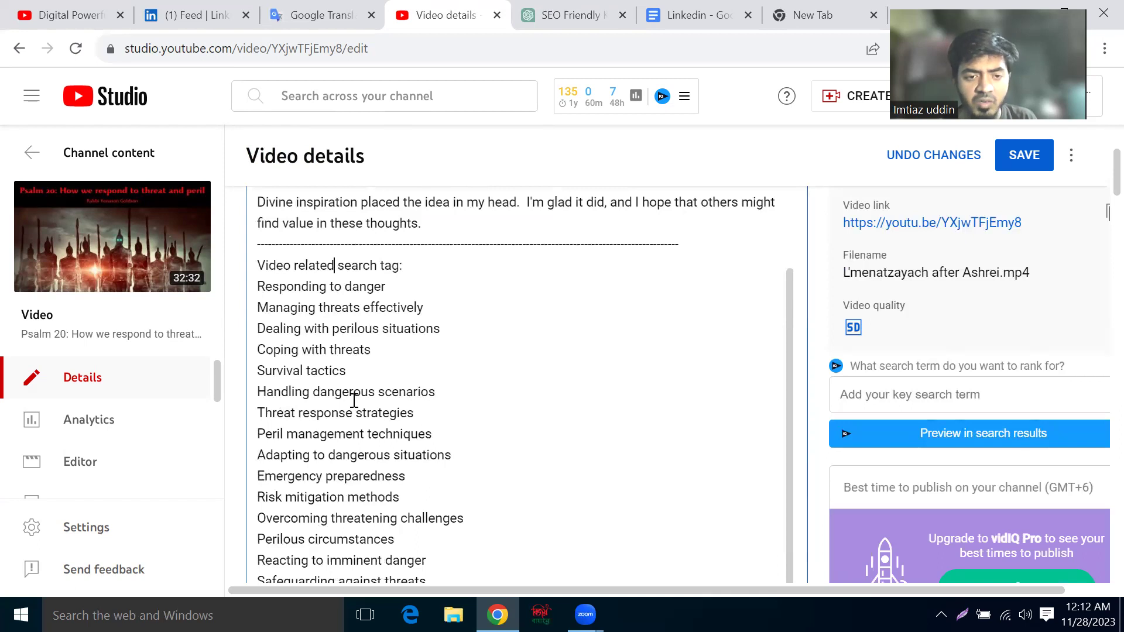
scroll(353, 401, down, 6)
scroll(359, 315, down, 3)
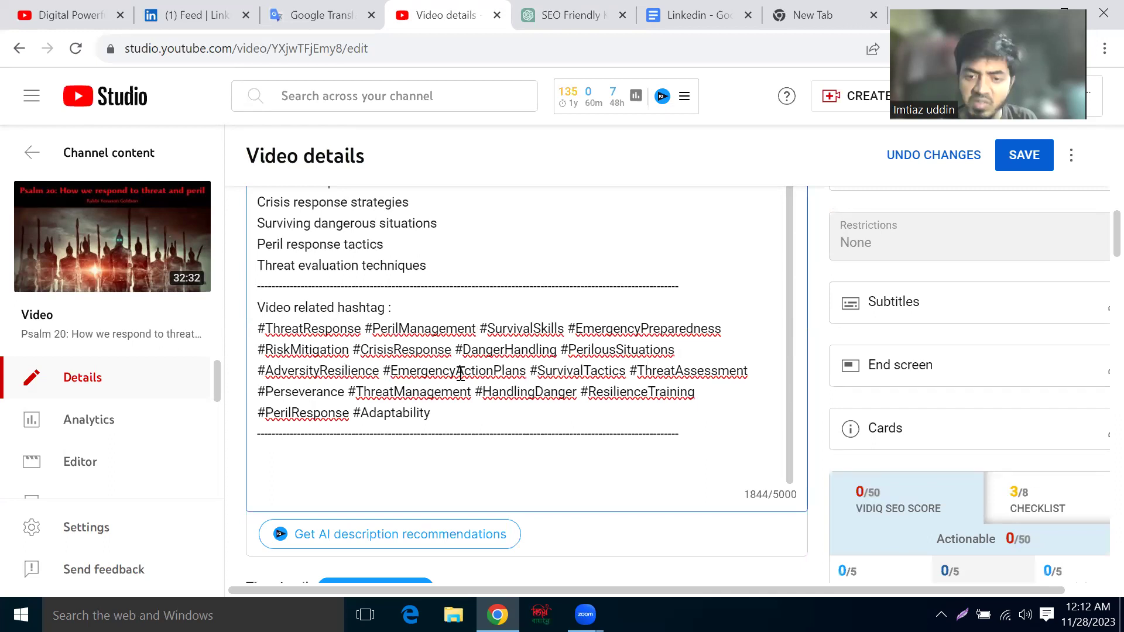
scroll(669, 384, down, 2)
click(693, 355)
key(Return)
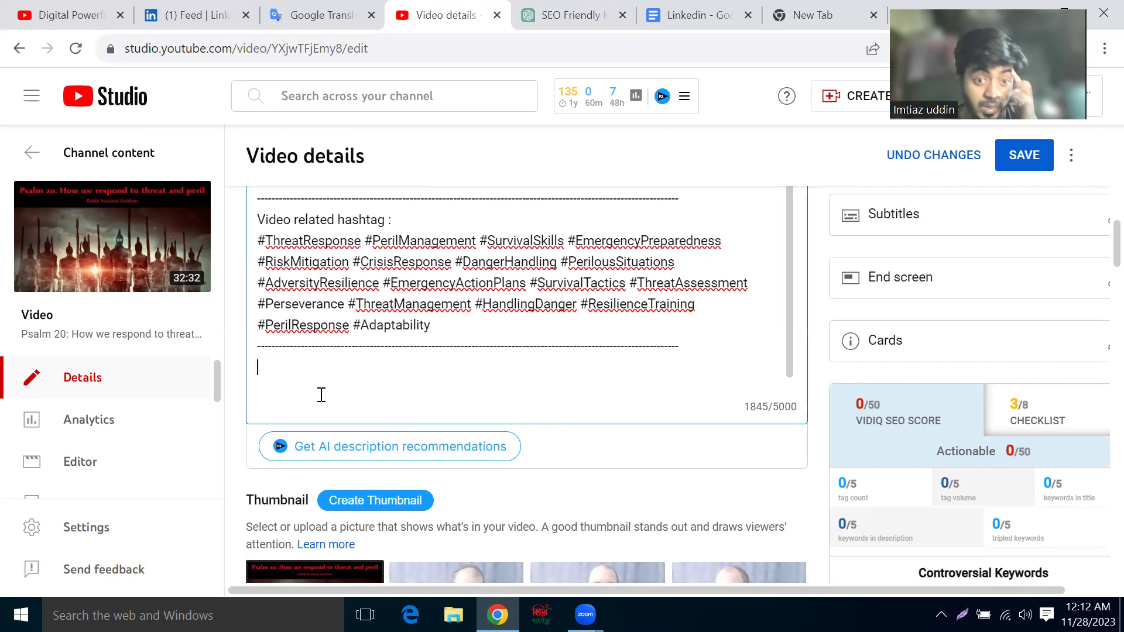
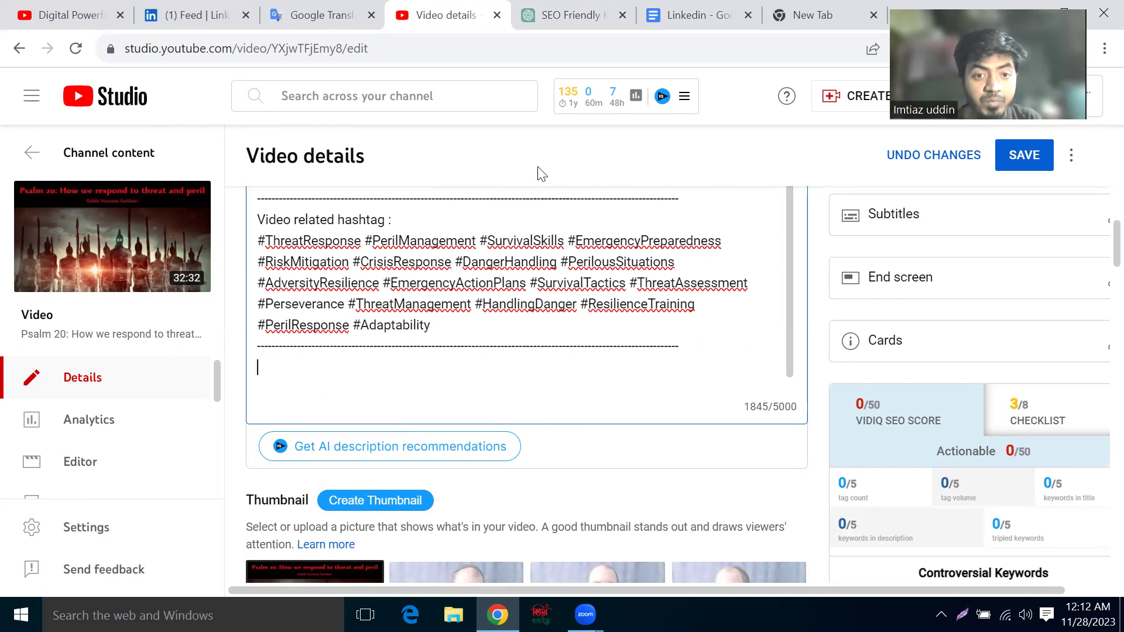
text(Ch)
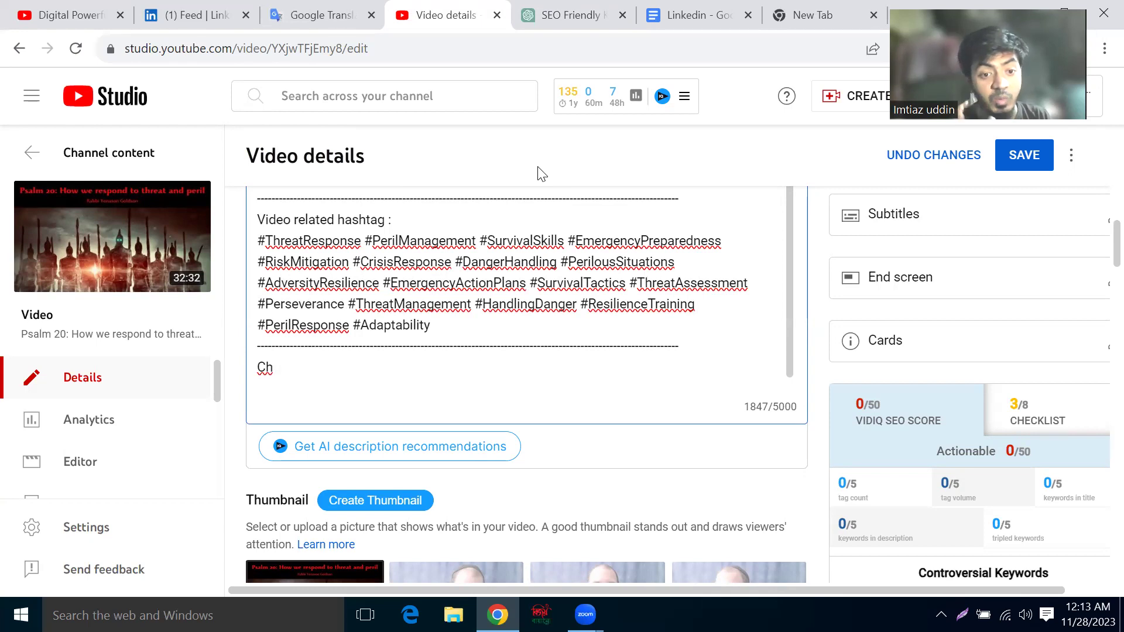
text(annle releted)
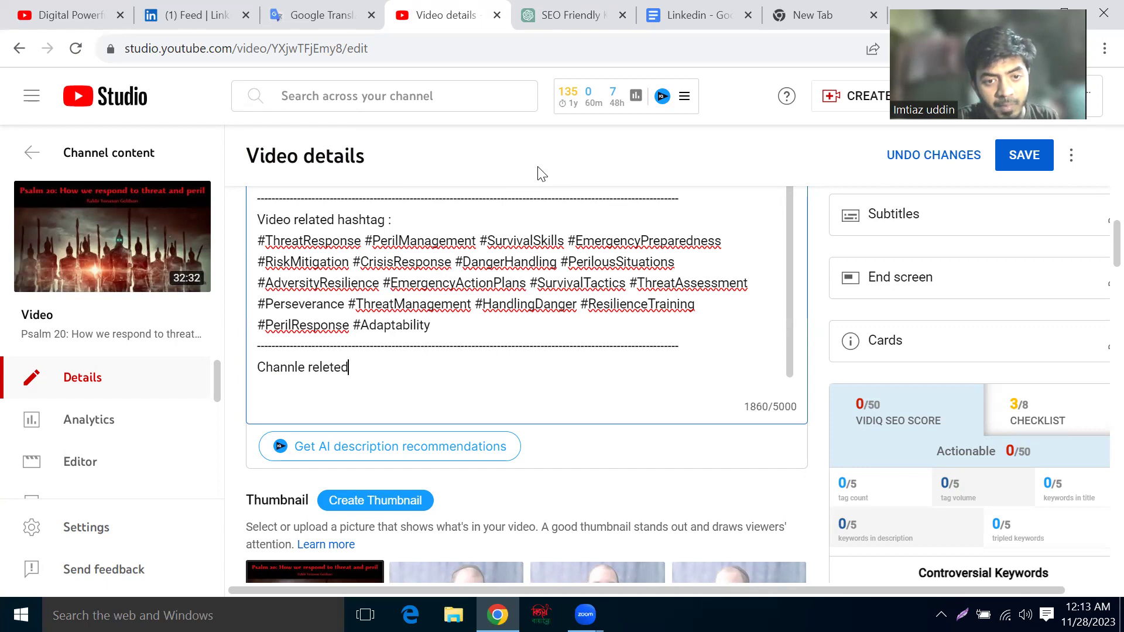
key(BackSpace)
key(BackSpace)
key(BackSpace)
key(BackSpace)
text(ated keyword :)
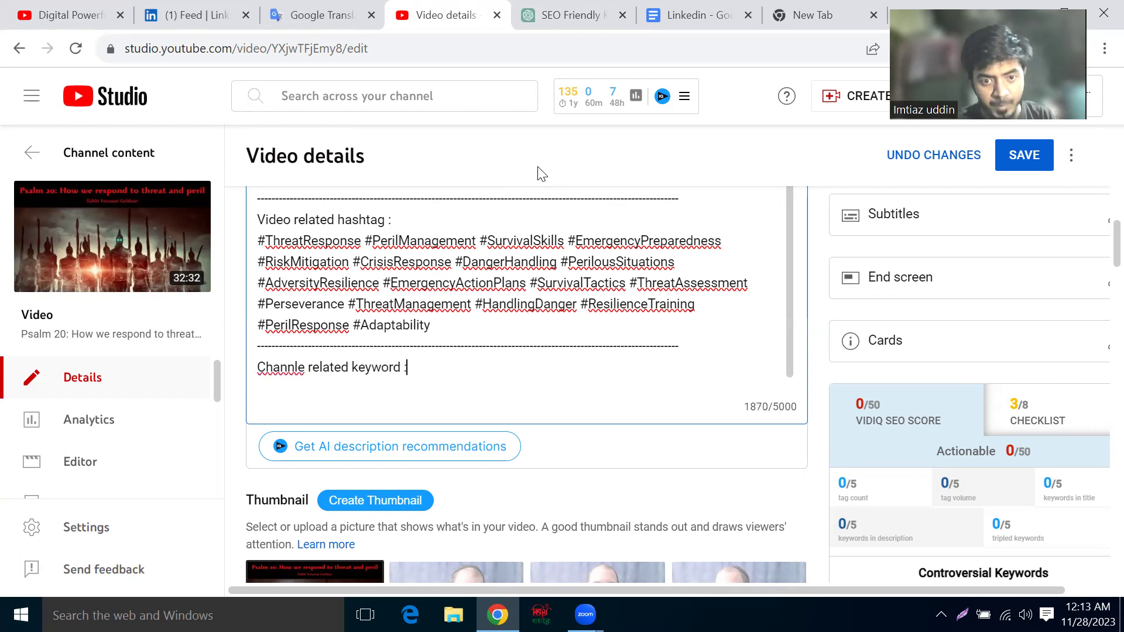
- Correct "Channle" to "Channel" in the keyword heading and start a new line below it
right_click(279, 369)
click(367, 155)
click(431, 367)
key(Return)
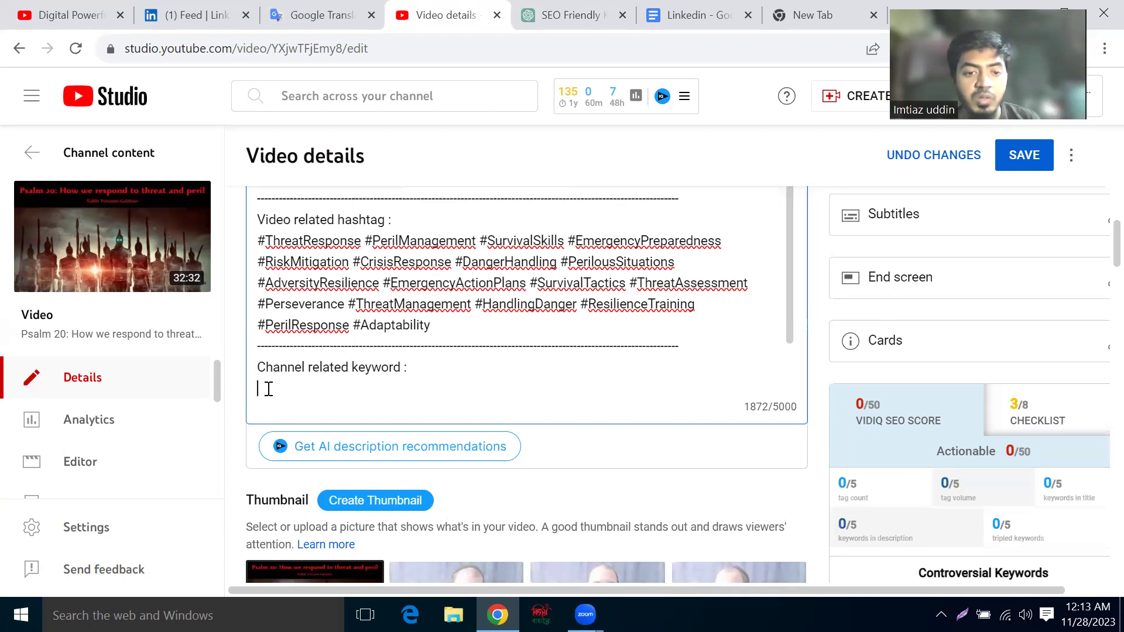
- Switch to the Linkedin document in Google Docs and copy the keyword list from "harmony coach" to "business keynote speakers"
mouse_move(597, 106)
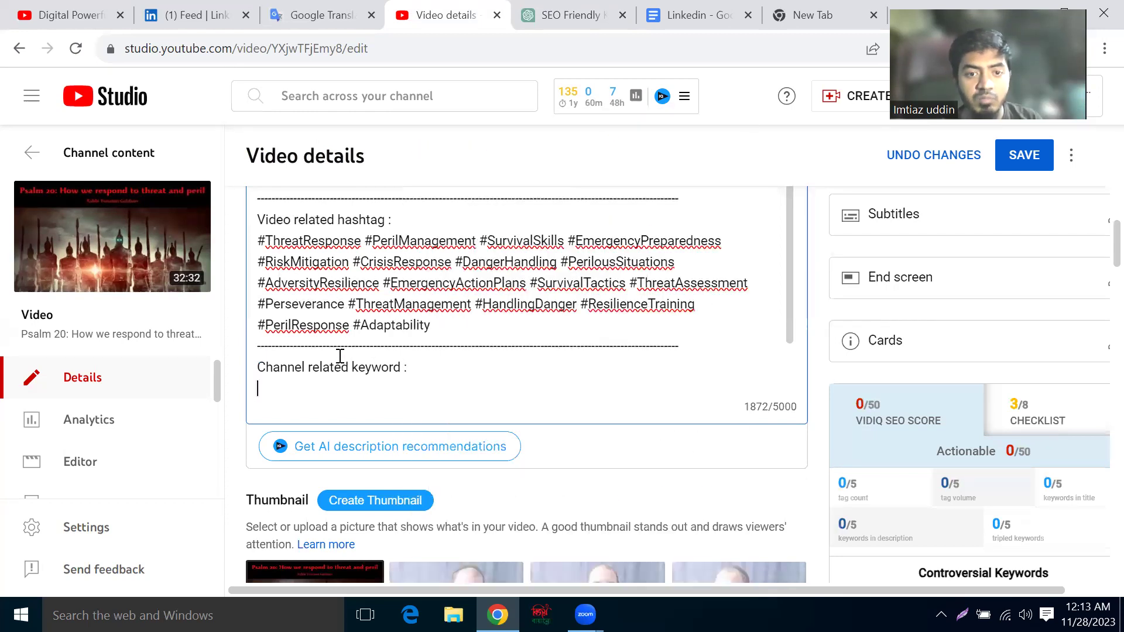
click(687, 15)
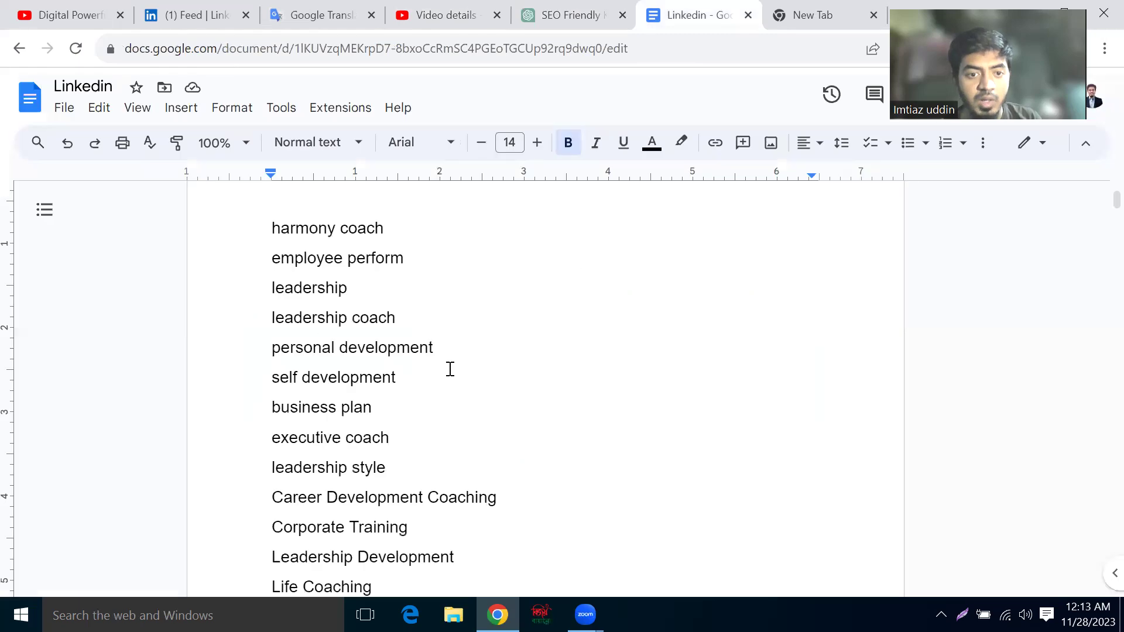
drag(269, 233, 404, 545)
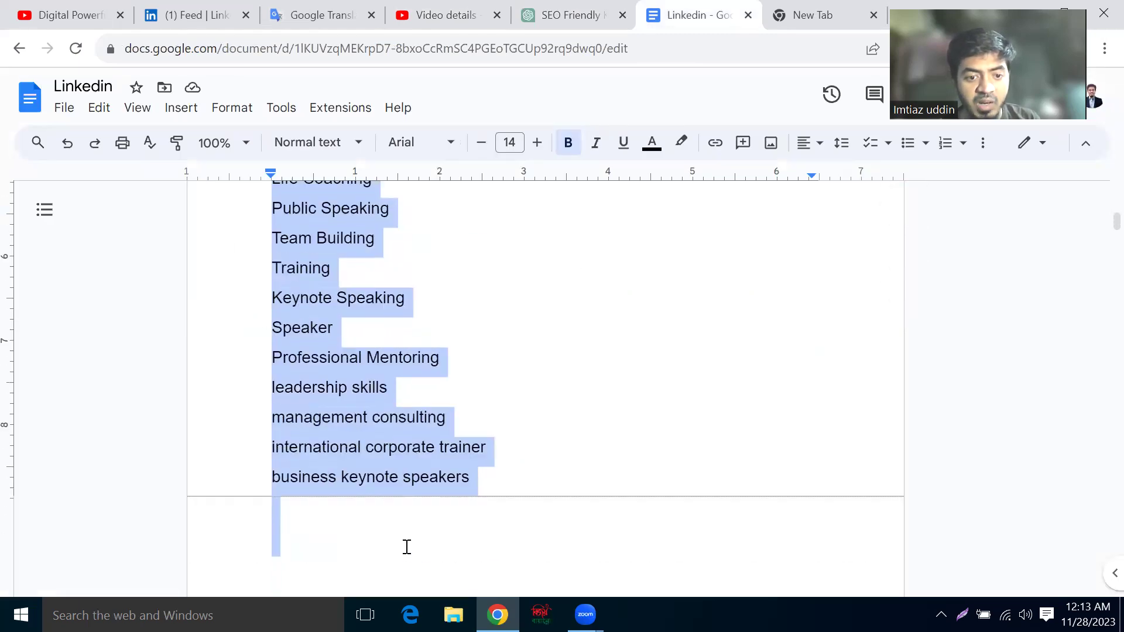
right_click(311, 357)
click(404, 185)
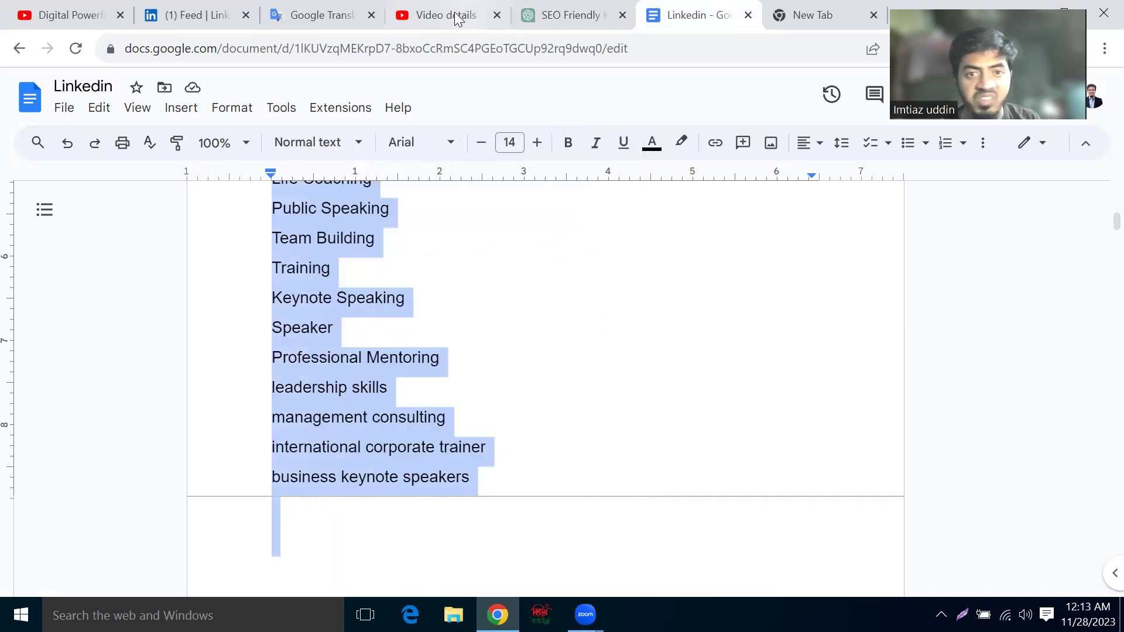
- Return to the video details in YouTube Studio and paste the copied keywords below the channel keyword heading
click(444, 14)
right_click(284, 385)
click(362, 252)
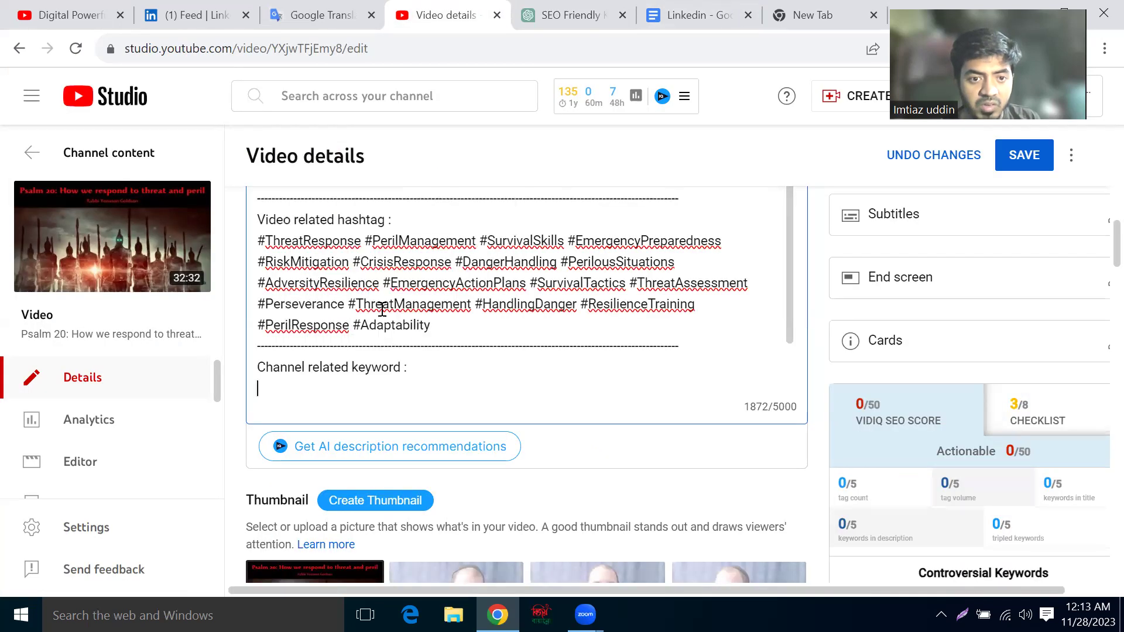
key(ctrl+v)
- Copy the dashed separator above the channel keyword heading, paste it below the keyword list, and save the video details
triple_click(357, 344)
right_click(342, 344)
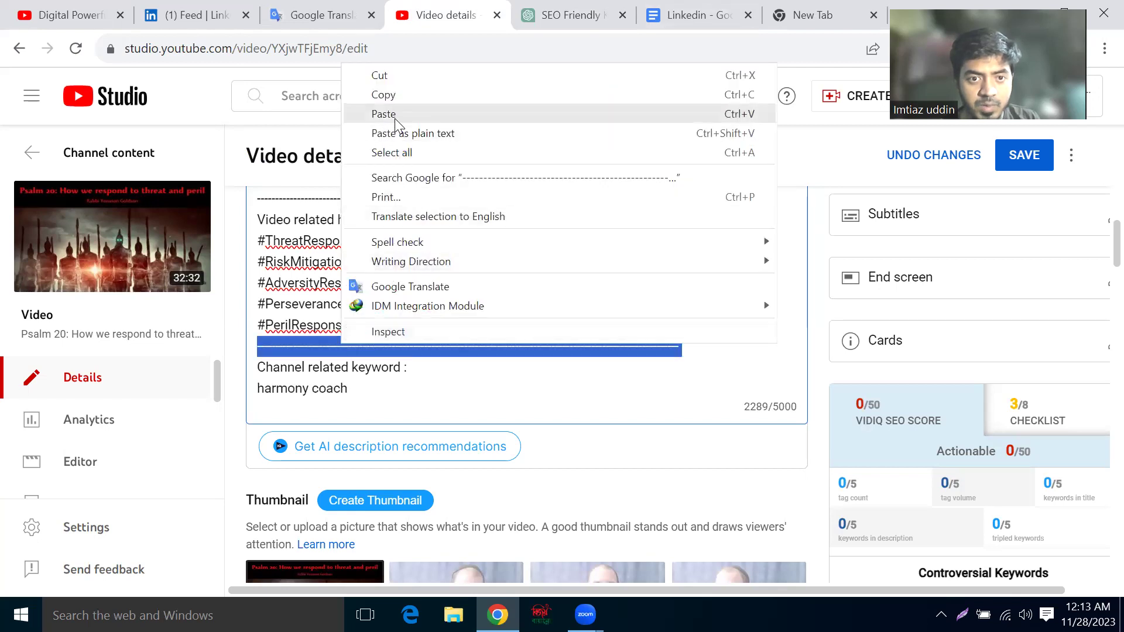
click(393, 94)
scroll(371, 321, down, 10)
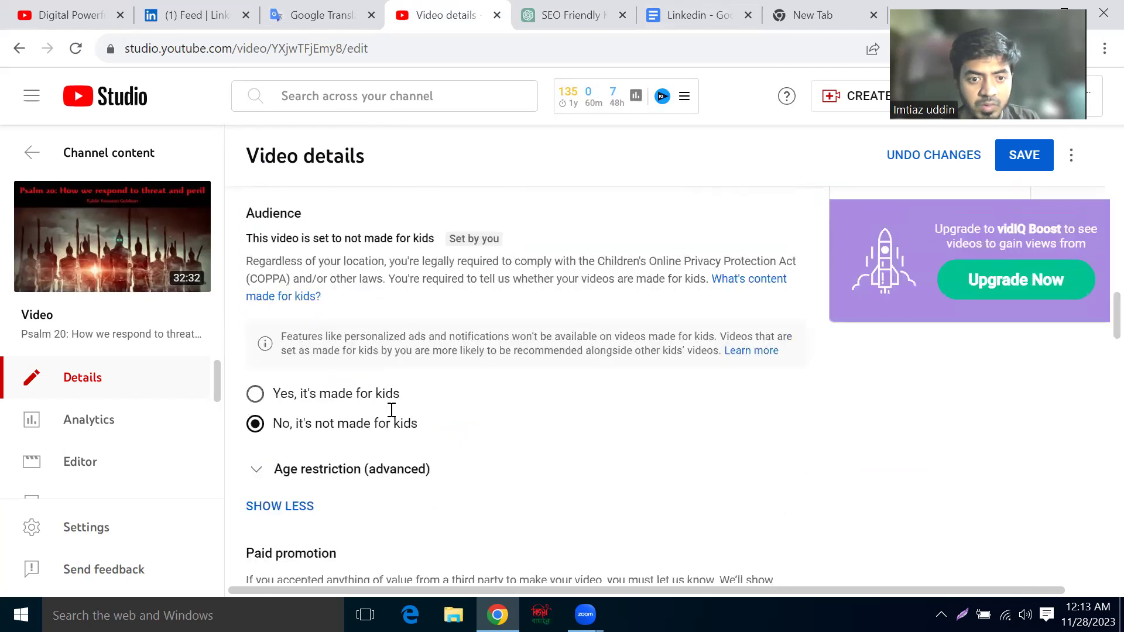
scroll(363, 410, up, 7)
scroll(384, 322, up, 1)
scroll(383, 416, down, 1)
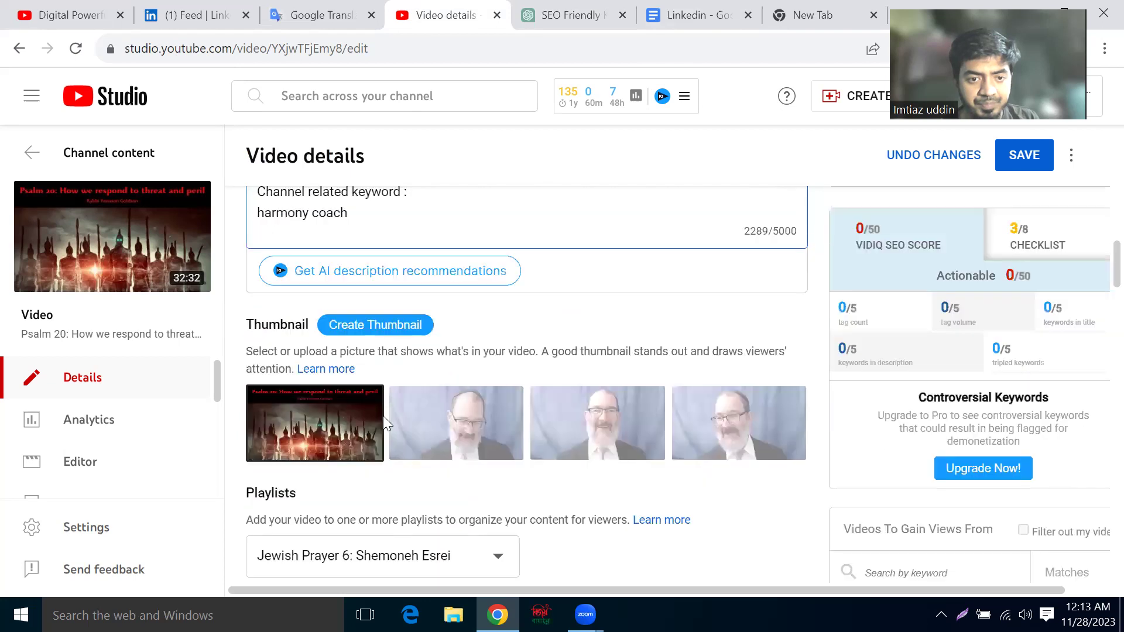
scroll(369, 363, up, 4)
scroll(367, 398, down, 10)
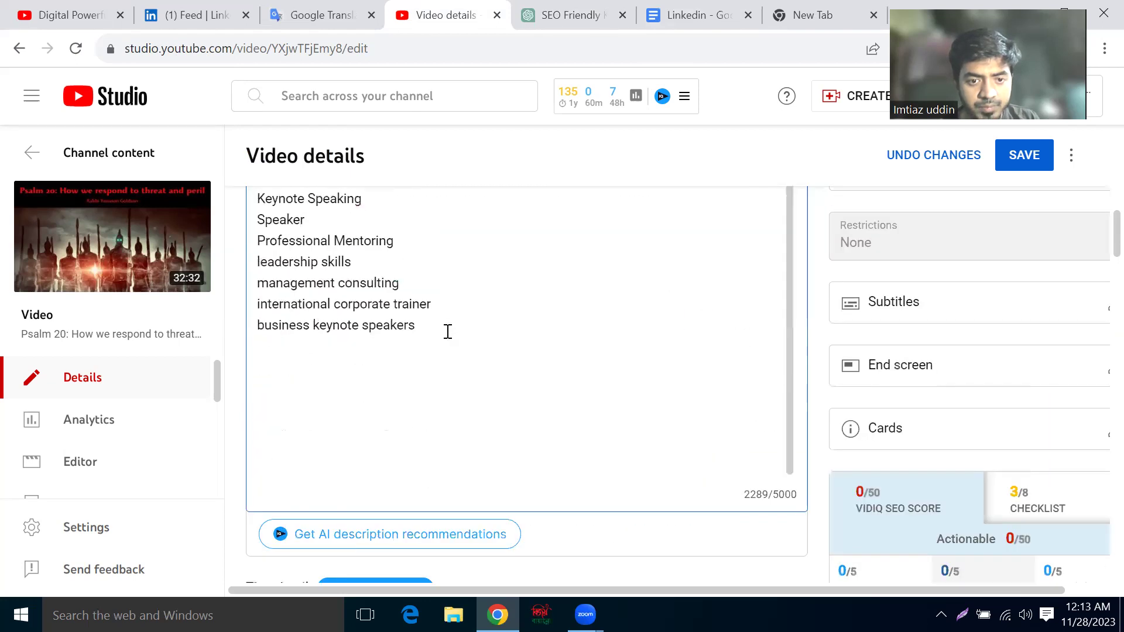
key(Return)
right_click(310, 369)
click(375, 245)
click(1009, 159)
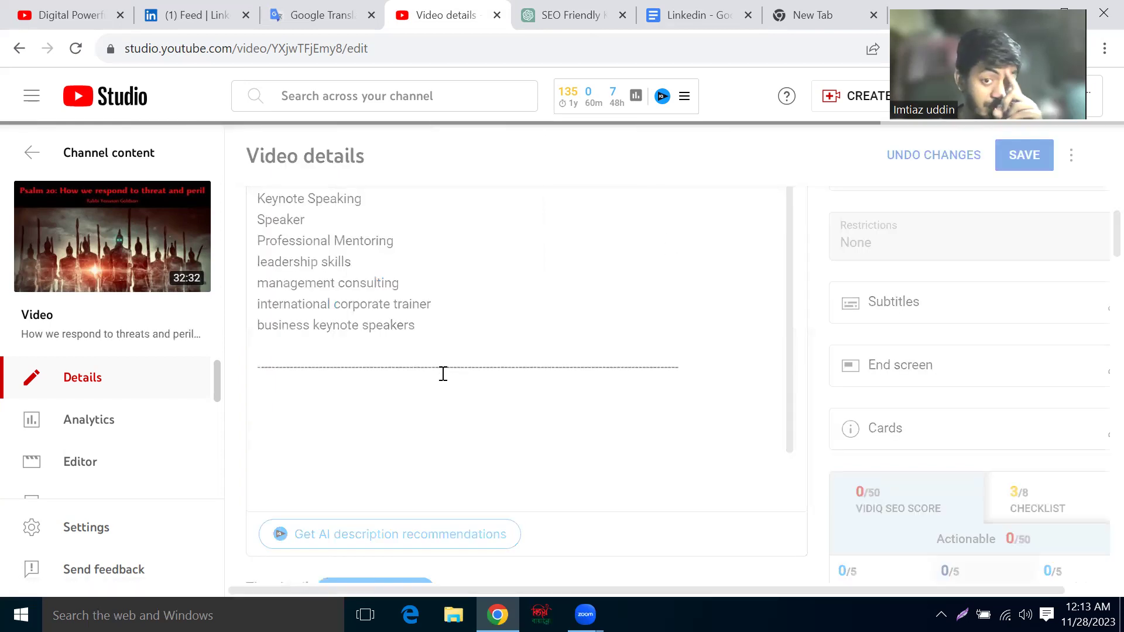
- Review the saved description, the empty tags field and the video title
scroll(409, 371, down, 1)
scroll(408, 374, up, 1)
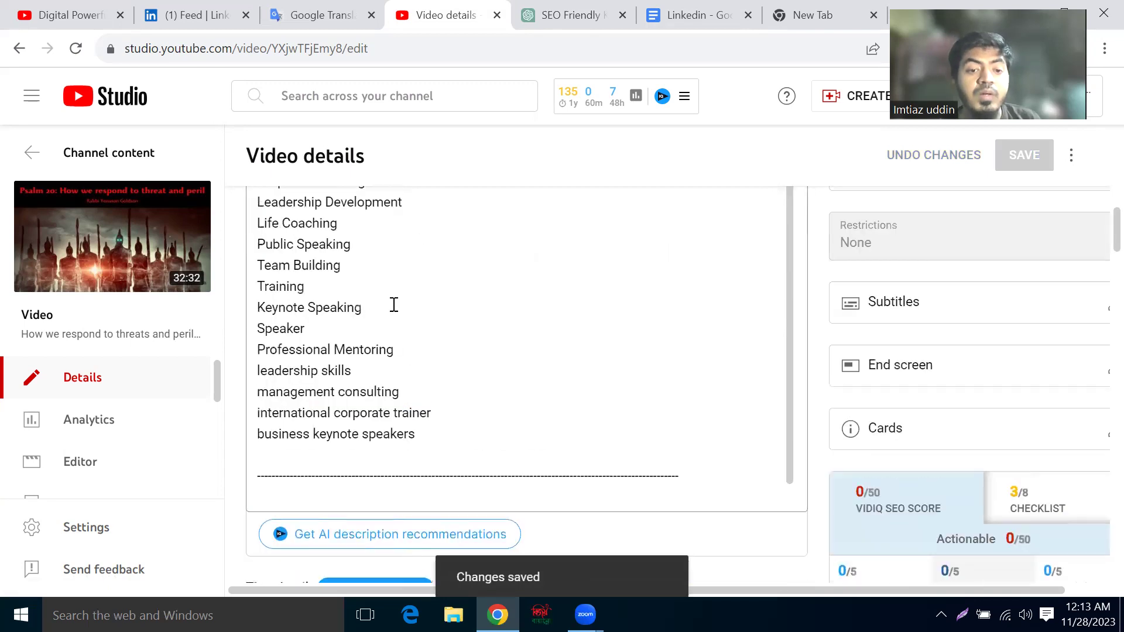
scroll(527, 353, up, 15)
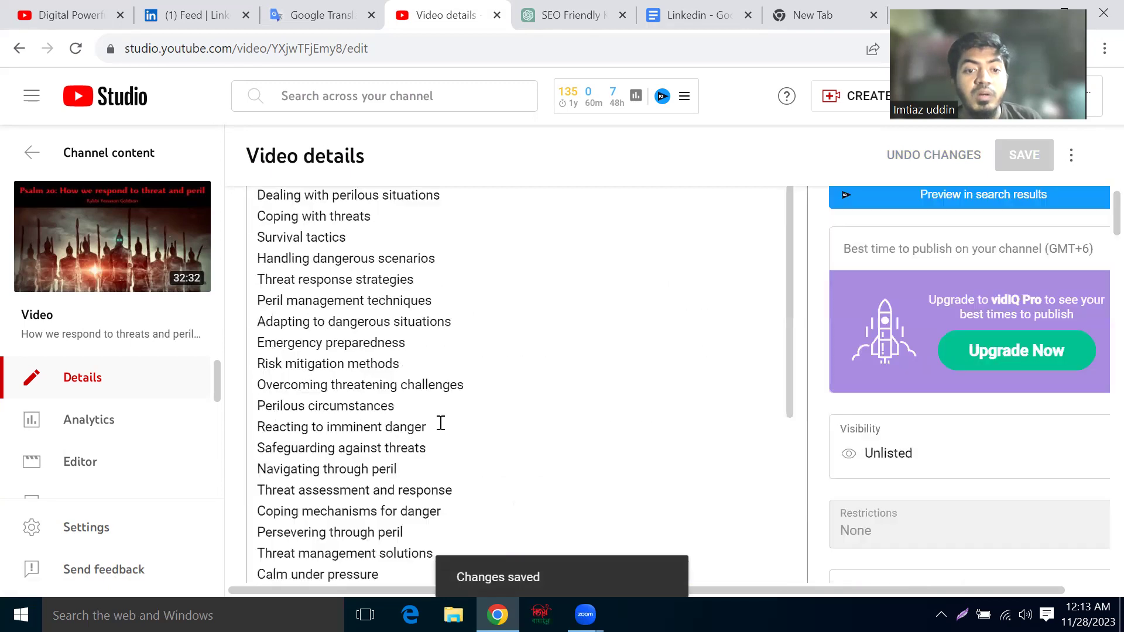
scroll(397, 454, down, 15)
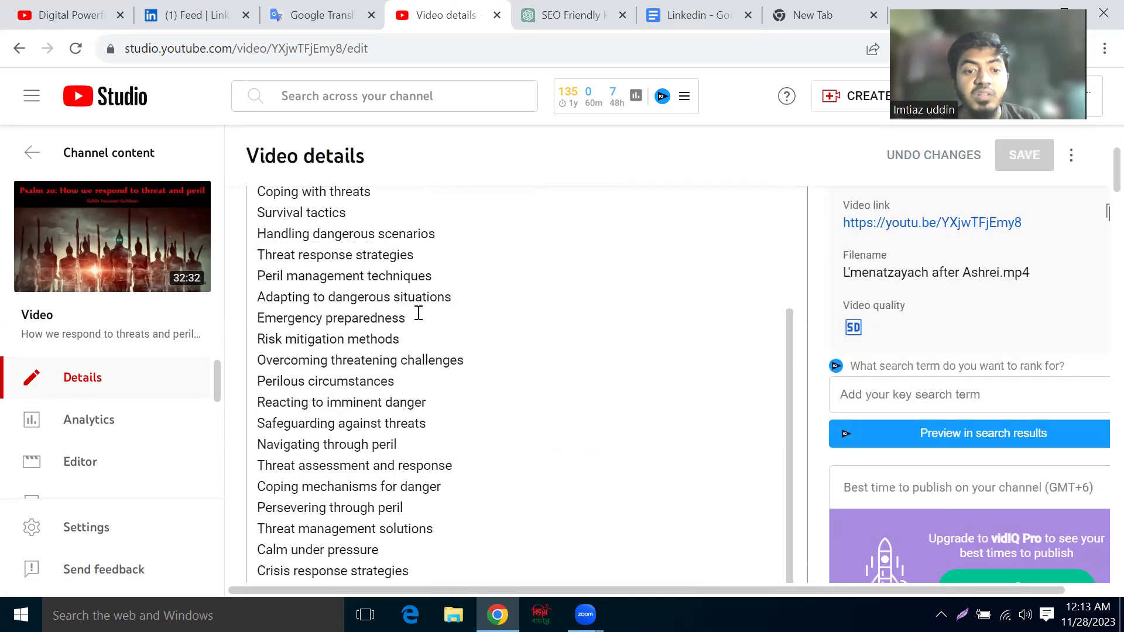
scroll(434, 385, down, 20)
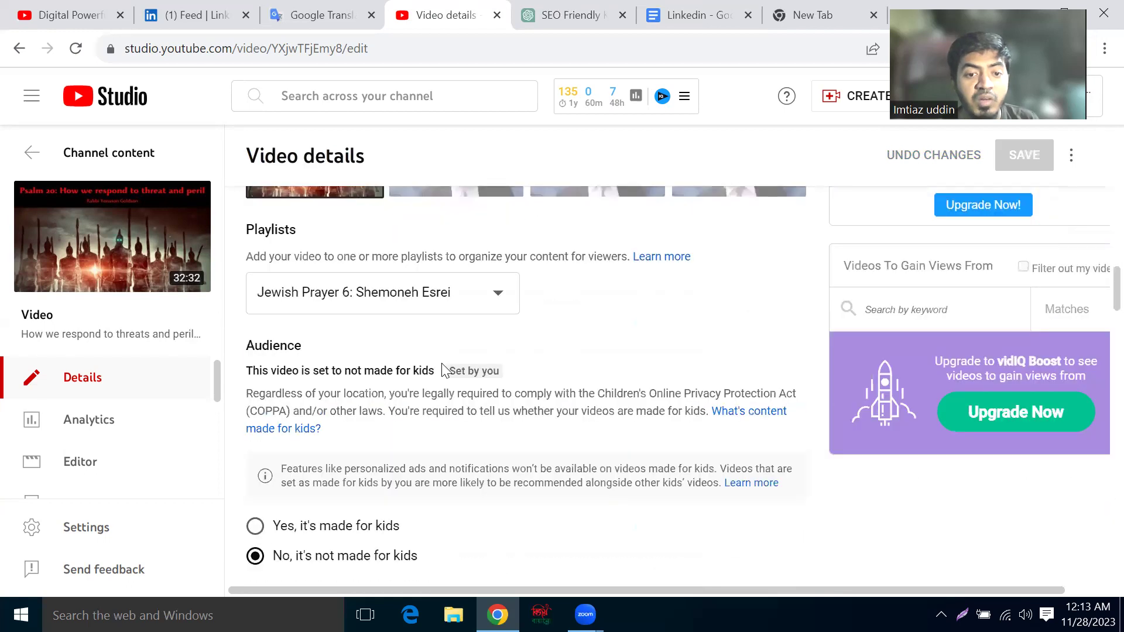
scroll(451, 339, down, 6)
click(450, 389)
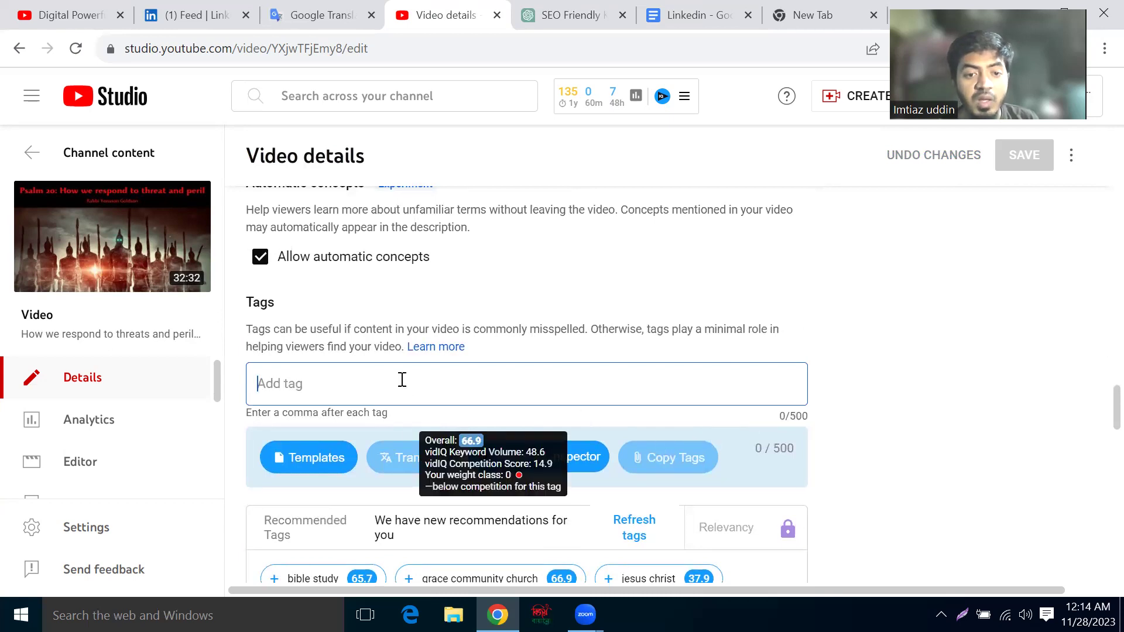
scroll(351, 373, up, 9)
scroll(351, 373, up, 15)
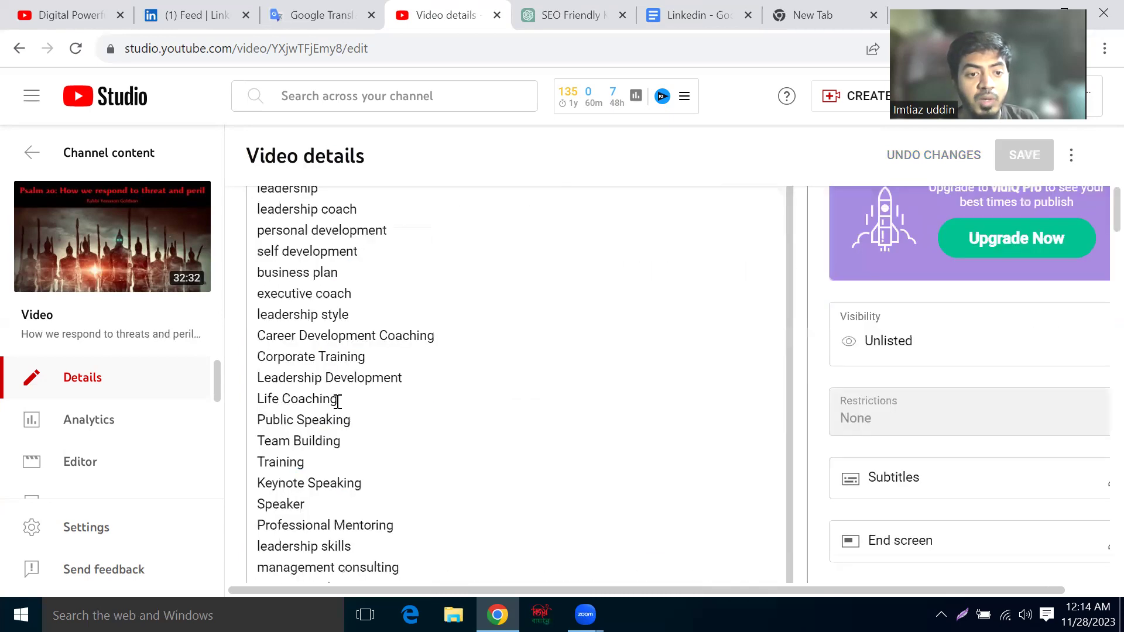
scroll(353, 489, up, 2)
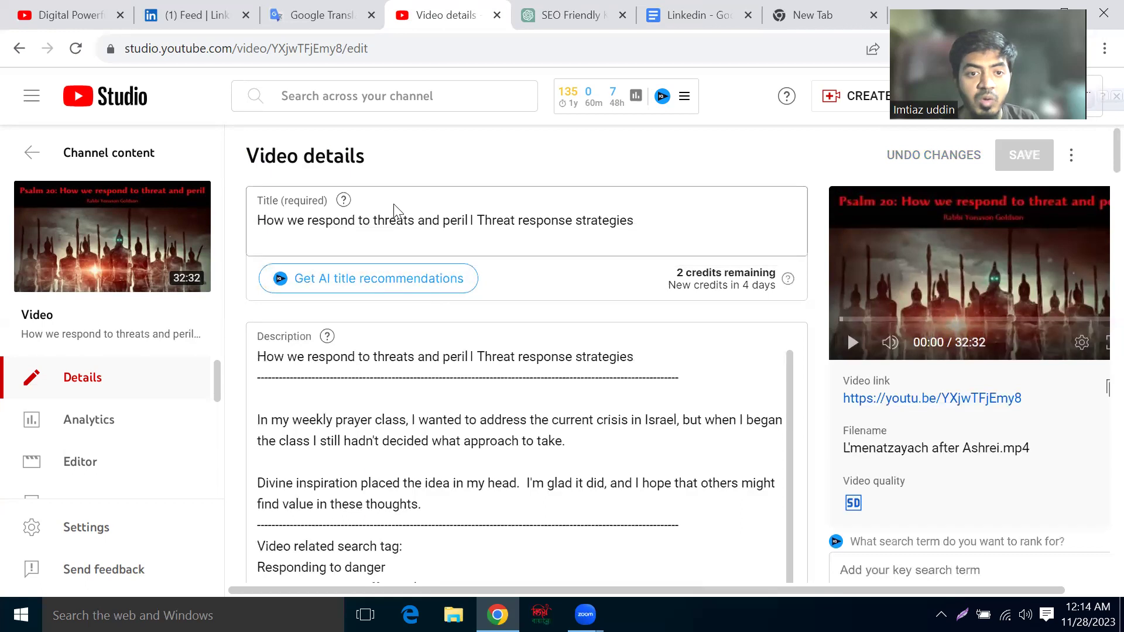
- Switch to the ChatGPT answer and copy the first keyword, "Responding to danger"
click(556, 17)
scroll(440, 281, up, 15)
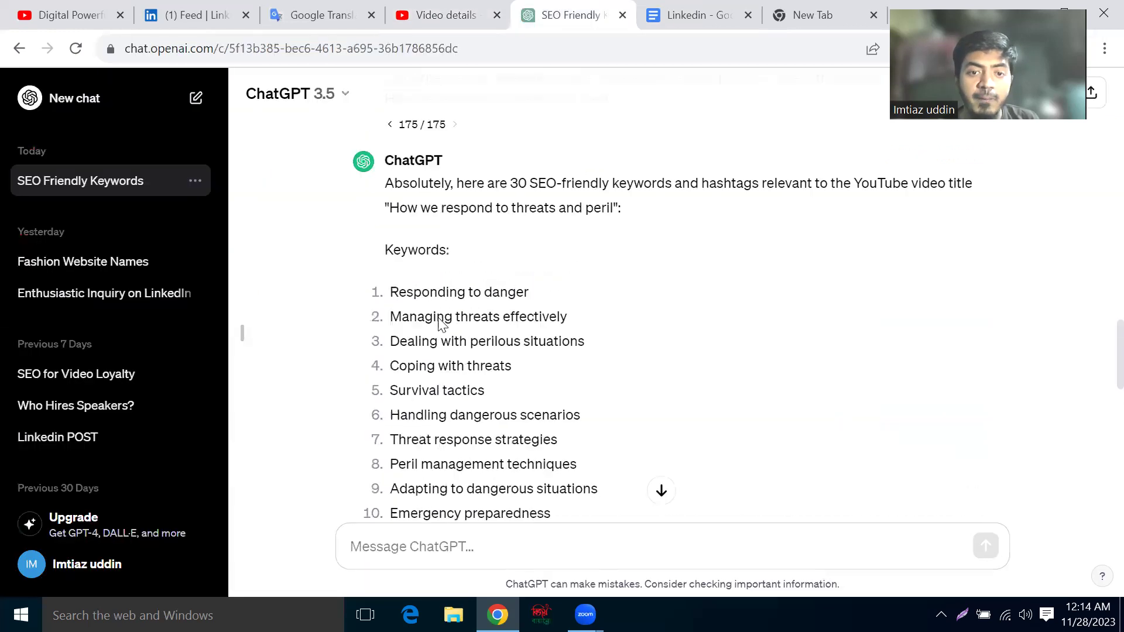
scroll(417, 291, down, 1)
scroll(410, 289, up, 2)
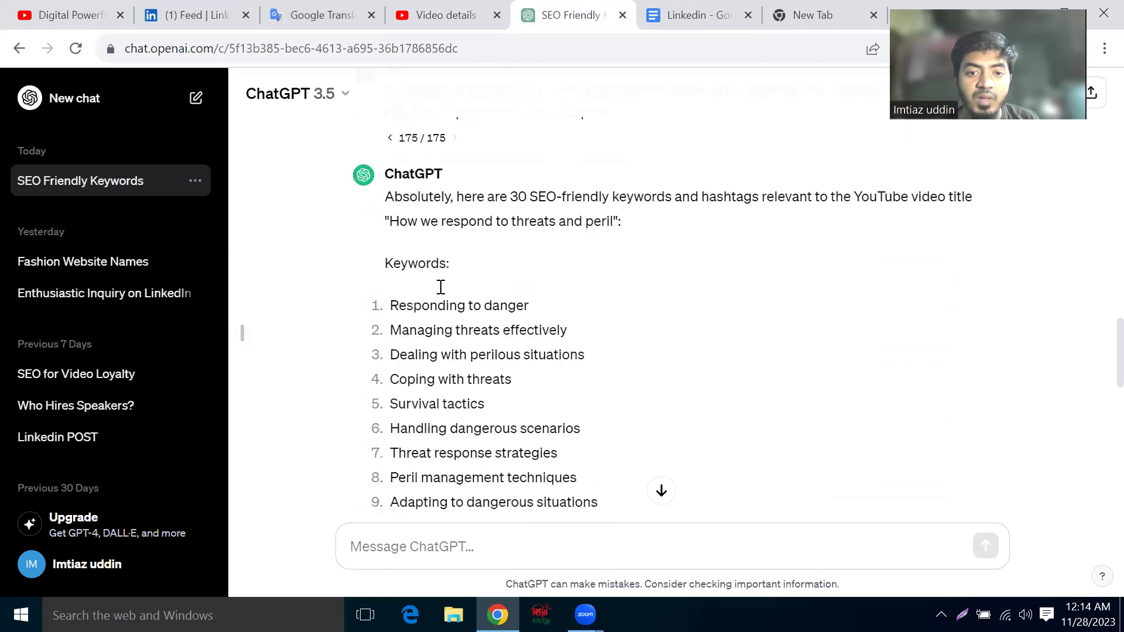
drag(396, 309, 530, 307)
right_click(400, 313)
click(427, 321)
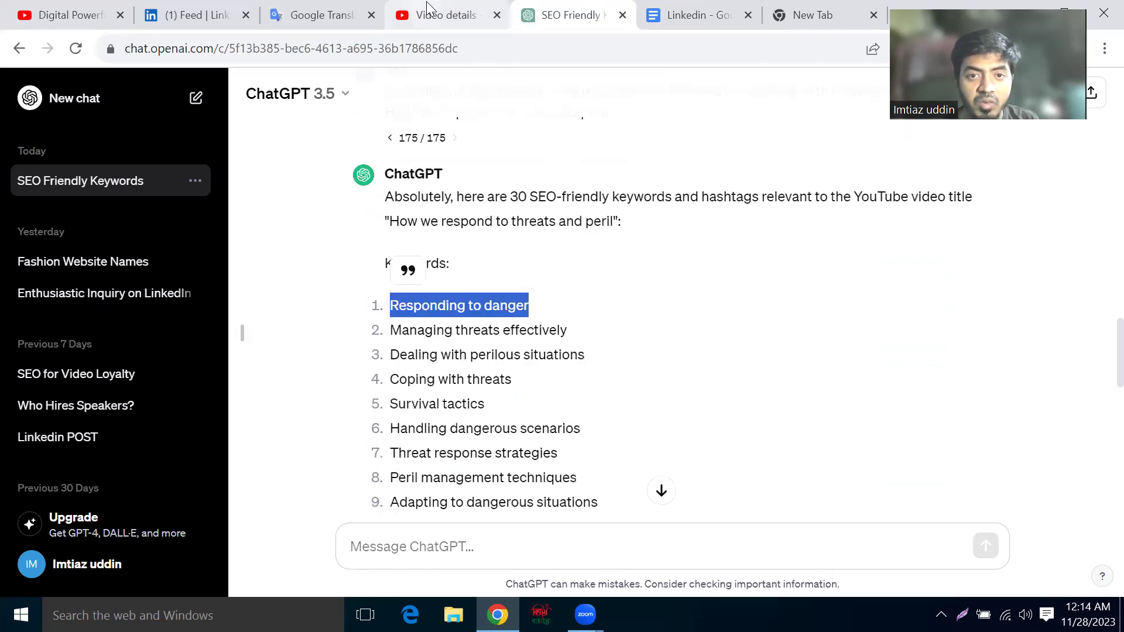
- Return to the video details in YouTube Studio and paste "Responding to danger" as the first video tag
click(446, 15)
scroll(397, 262, down, 10)
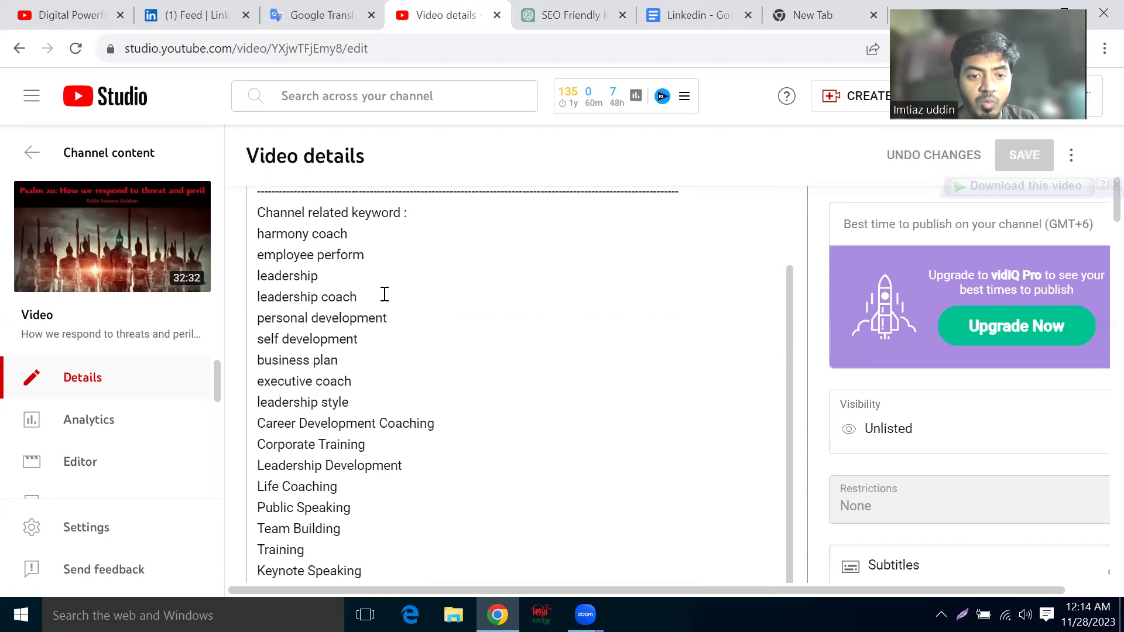
scroll(385, 294, down, 20)
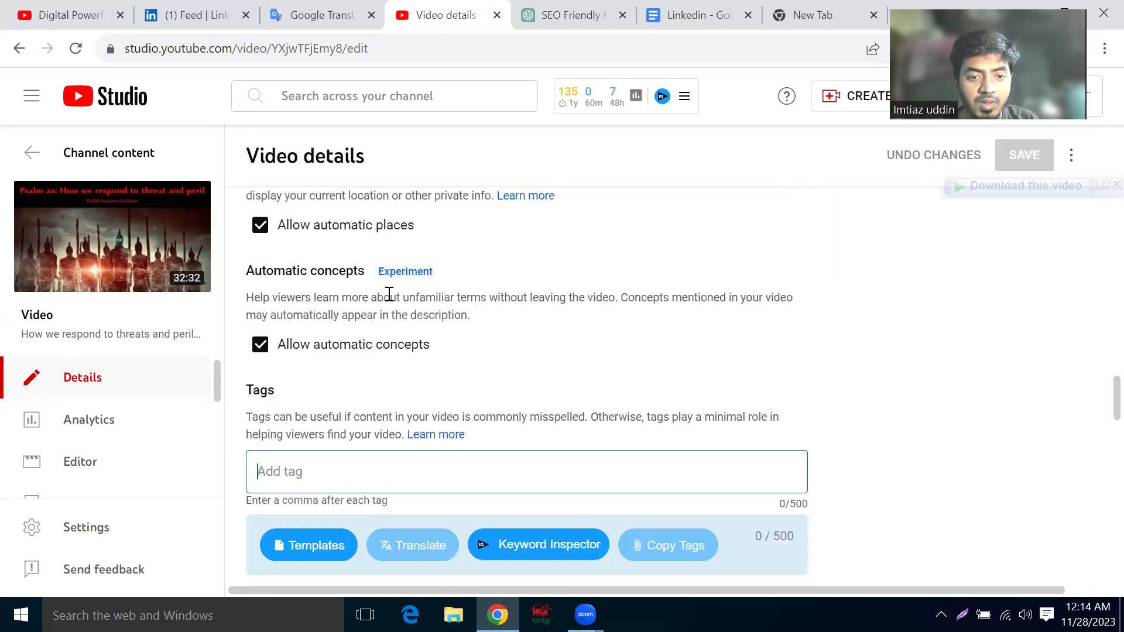
scroll(389, 294, down, 2)
right_click(321, 389)
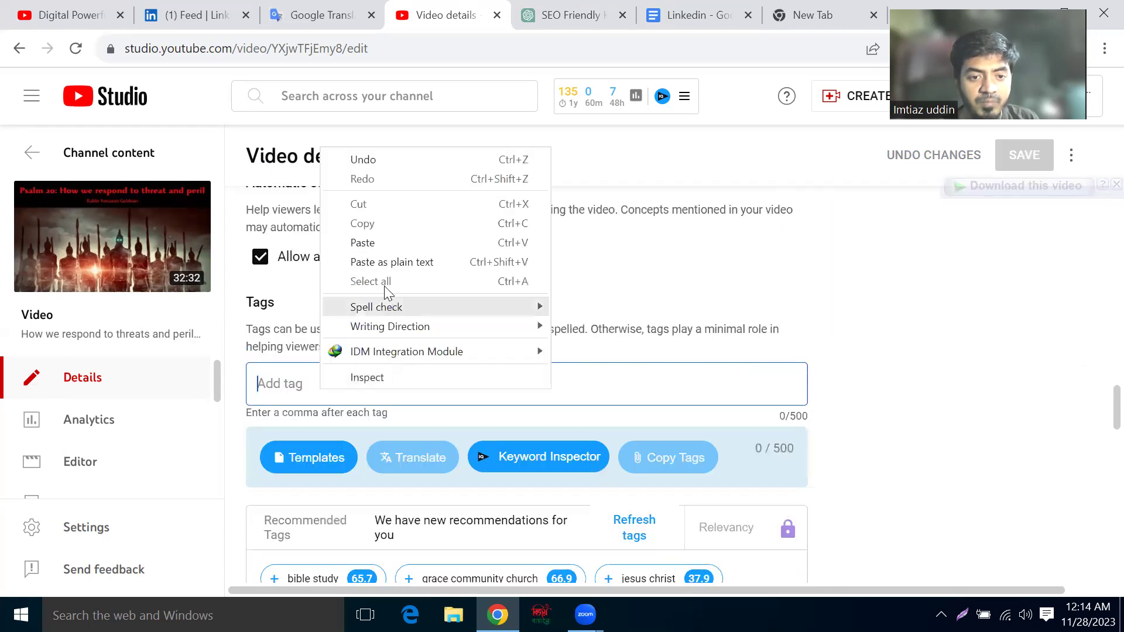
click(362, 243)
- Go back to the ChatGPT answer and copy the second keyword, "Managing threats effectively"
click(541, 15)
scroll(428, 275, down, 2)
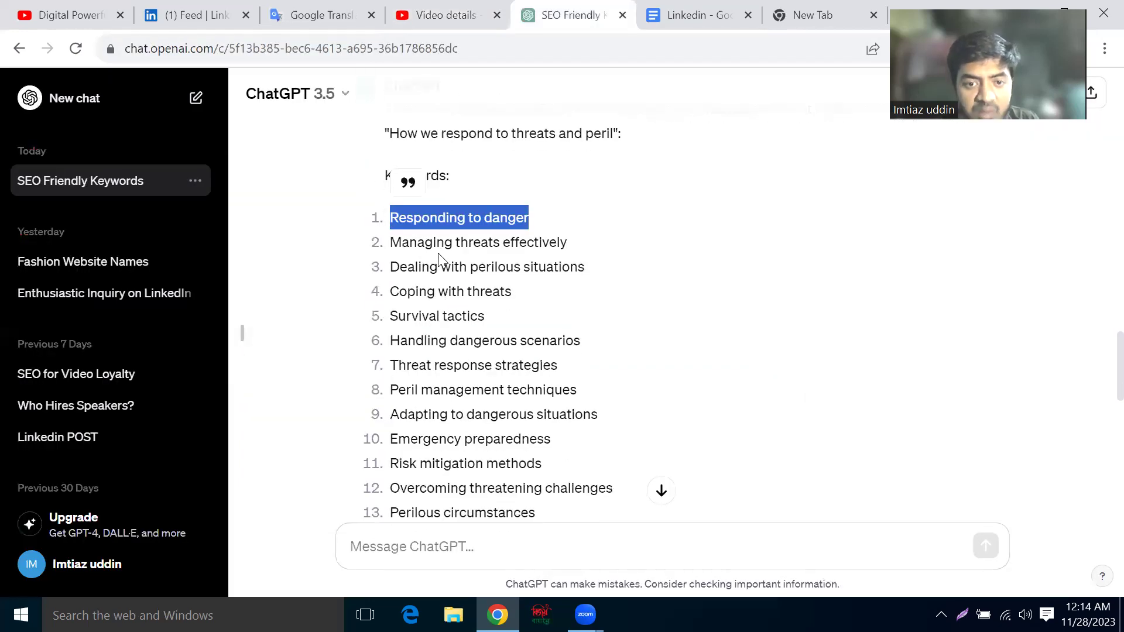
drag(387, 242, 567, 242)
right_click(462, 252)
click(464, 256)
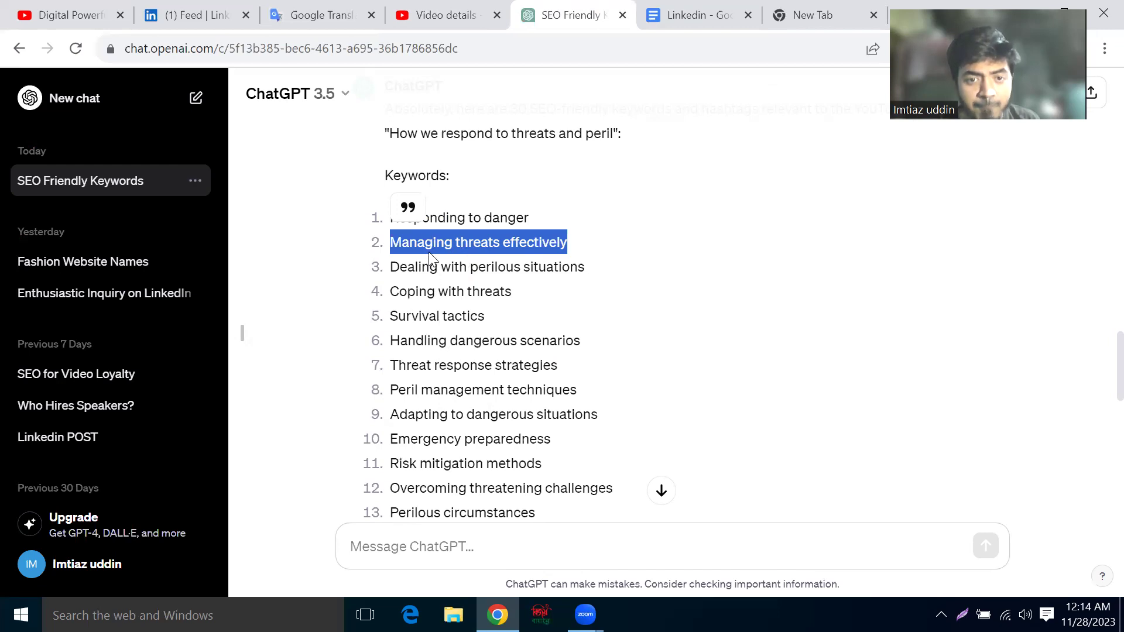
right_click(443, 244)
click(484, 258)
- Switch to the YouTube Studio video details and paste "Managing threats effectively" as the second tag
click(446, 14)
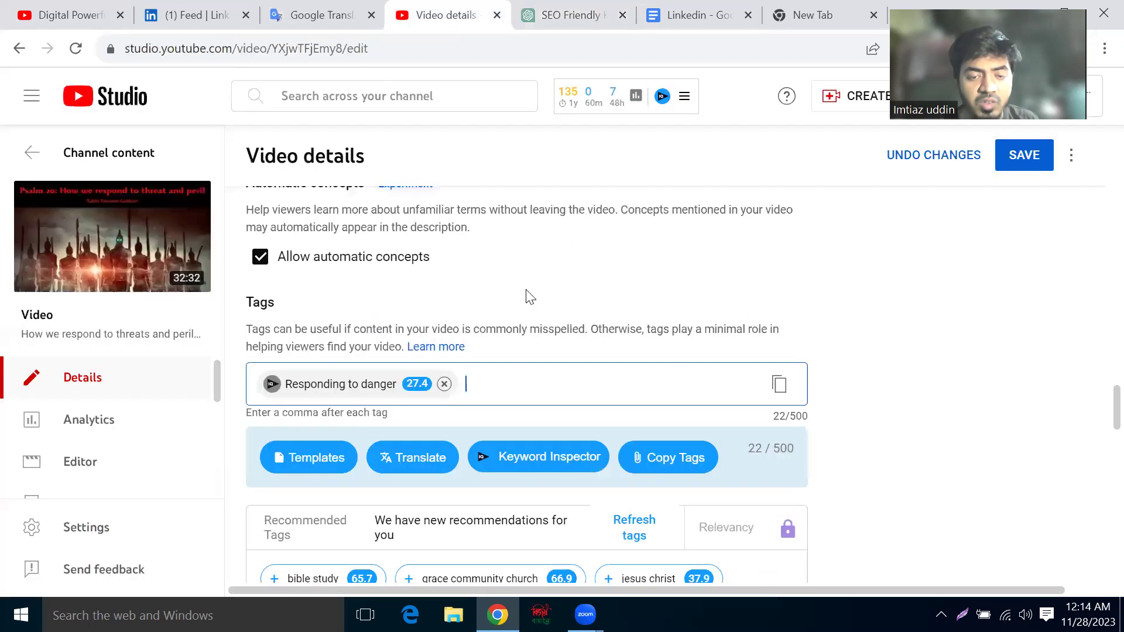
right_click(483, 386)
click(532, 246)
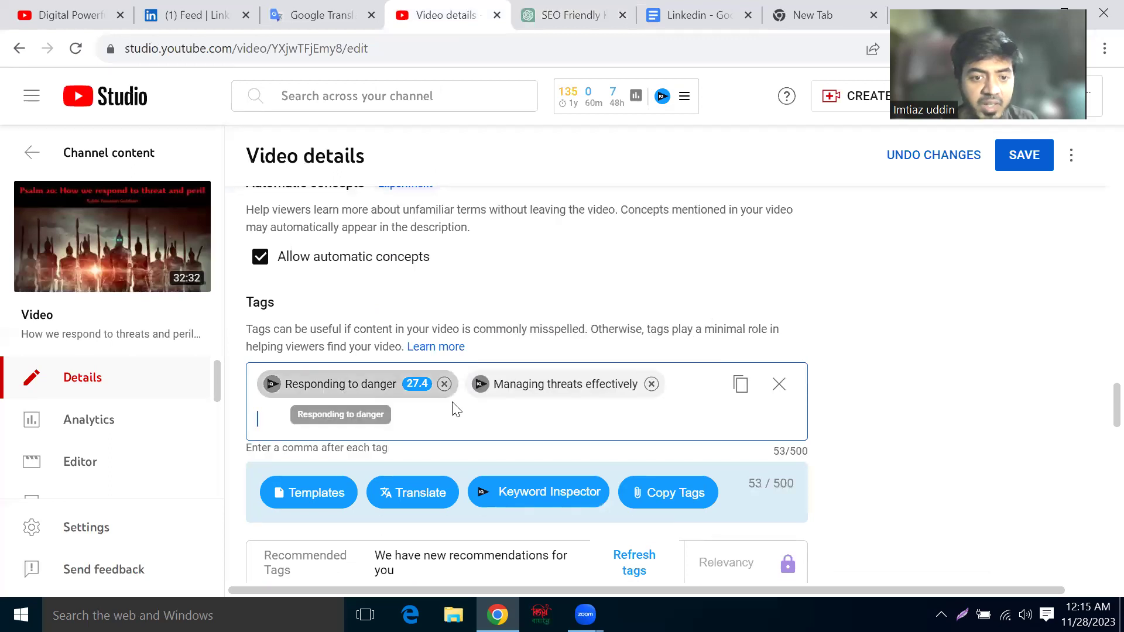
- Copy "Dealing with perilous situations" from the ChatGPT keyword list and paste it as a video tag in YouTube Studio
mouse_move(424, 398)
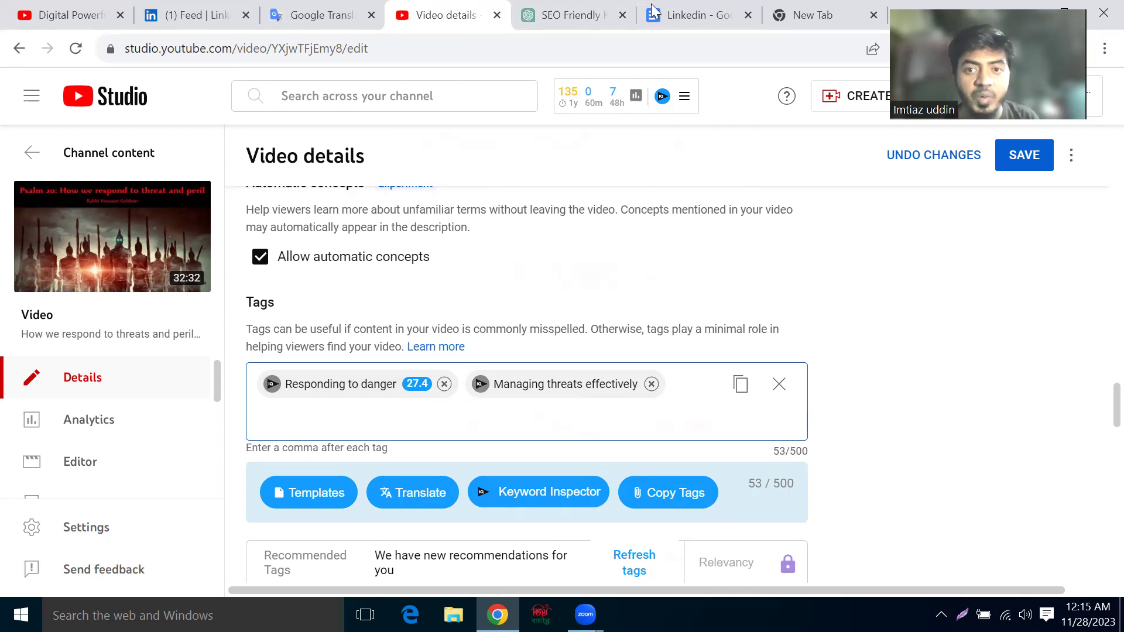
click(690, 15)
click(568, 14)
scroll(457, 258, down, 1)
scroll(439, 290, up, 1)
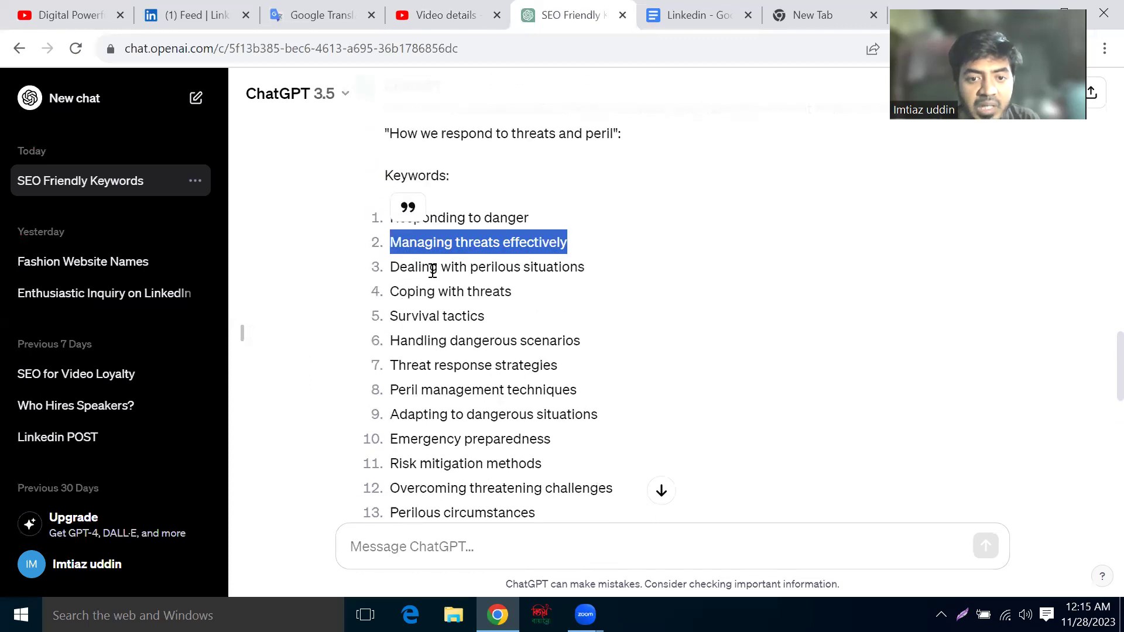
triple_click(432, 269)
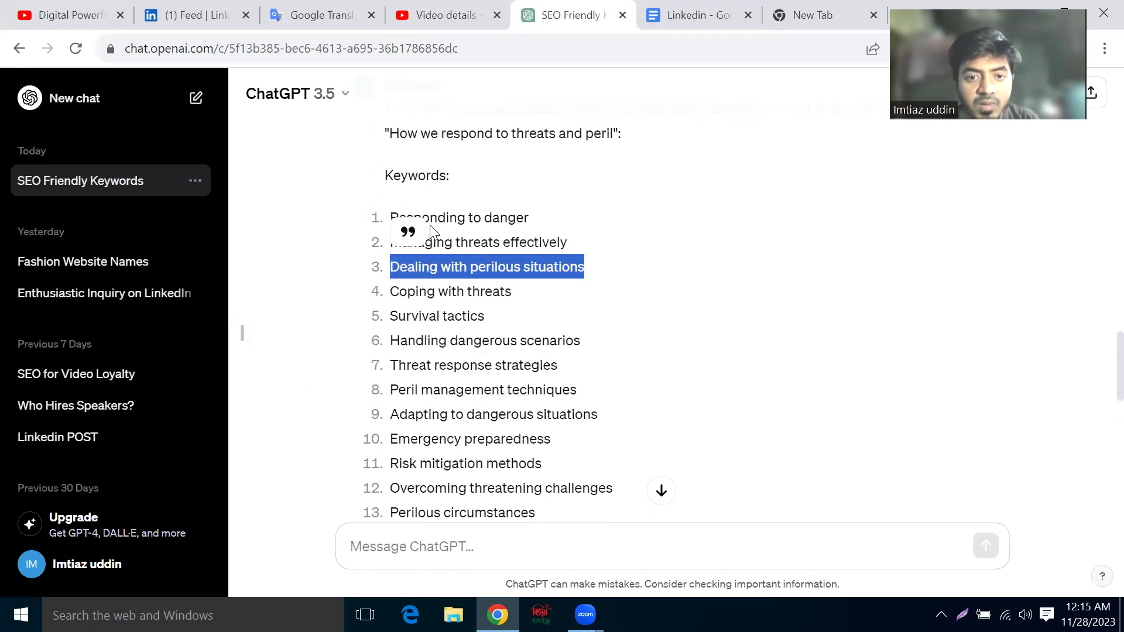
click(436, 14)
right_click(372, 413)
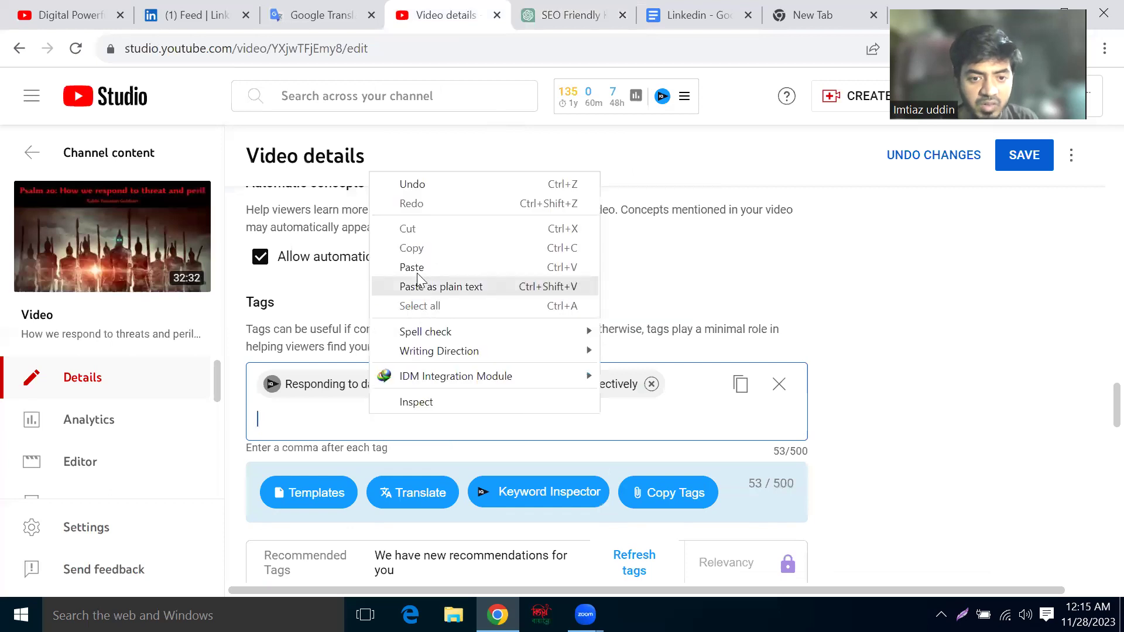
click(411, 267)
- Copy the fourth ChatGPT keyword, "Coping with threats", and add it to the video's tags in YouTube Studio
click(547, 15)
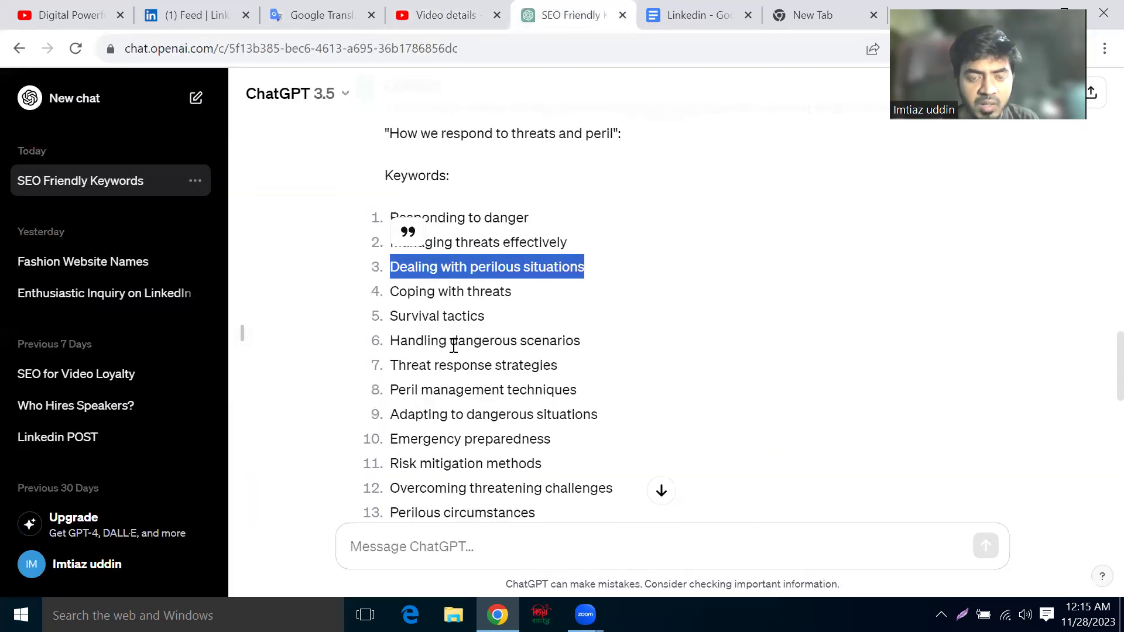
scroll(444, 337, down, 1)
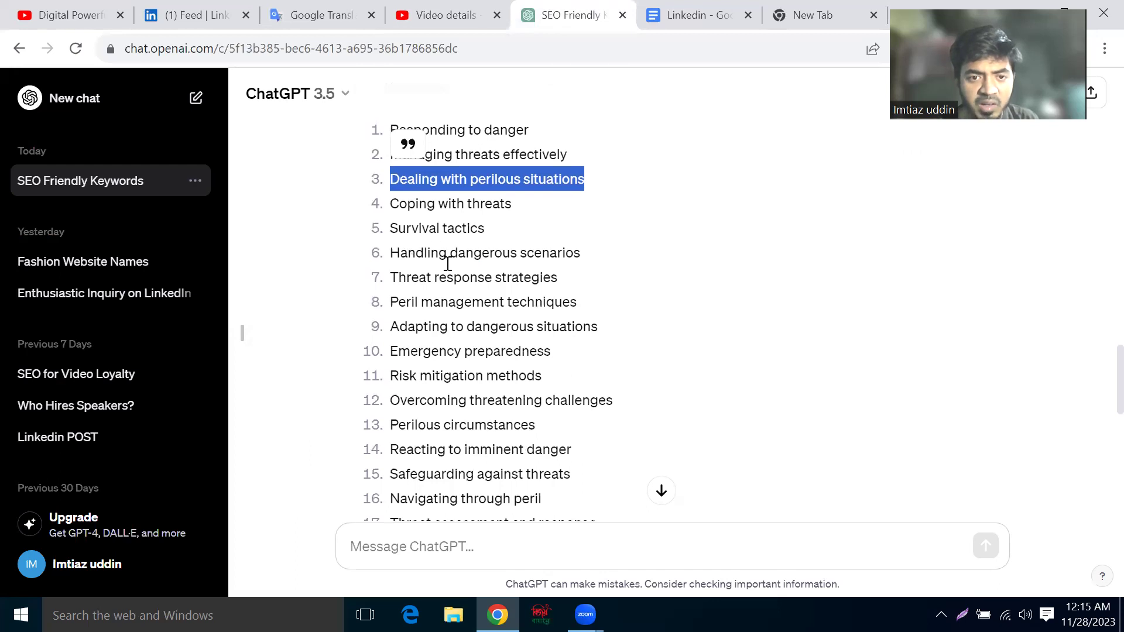
triple_click(440, 204)
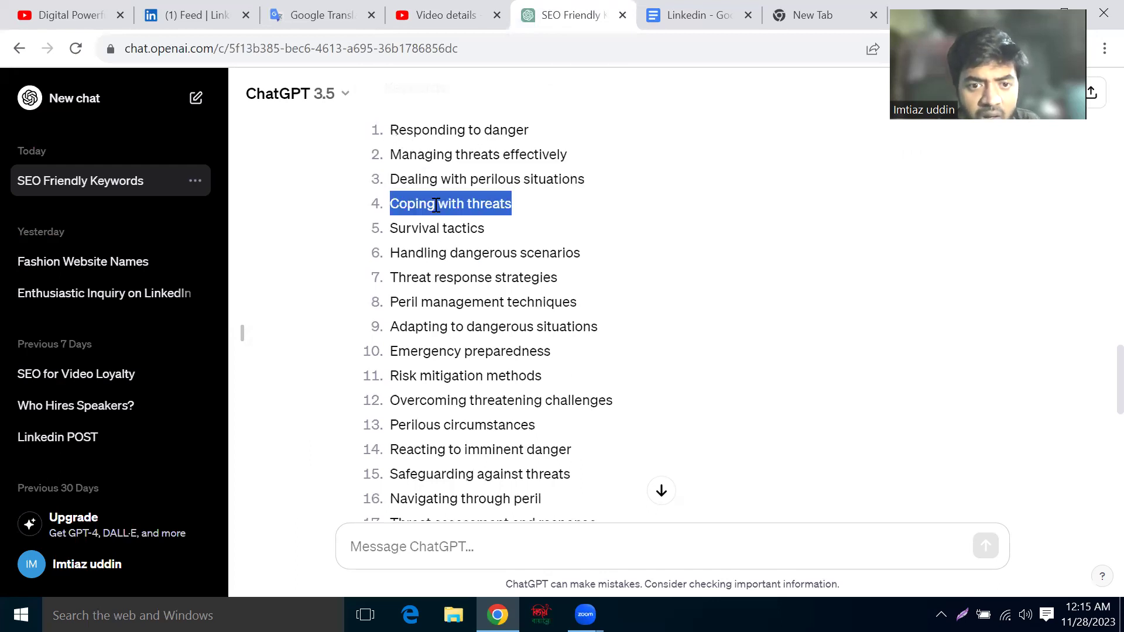
right_click(457, 212)
click(462, 217)
key(ctrl+shift+Tab)
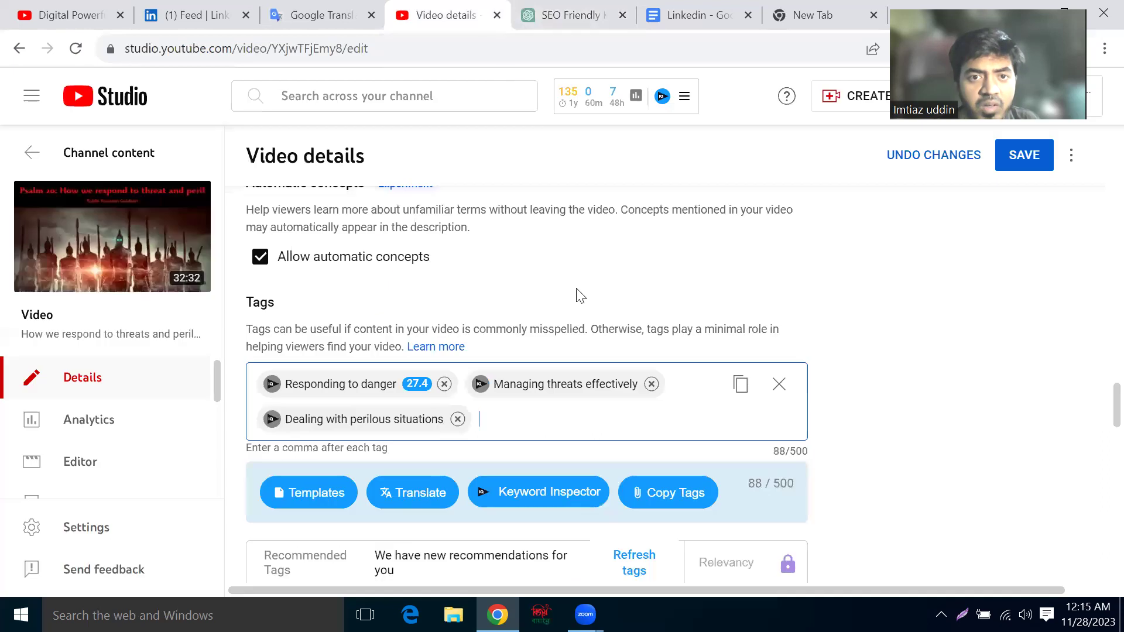
right_click(495, 416)
click(541, 270)
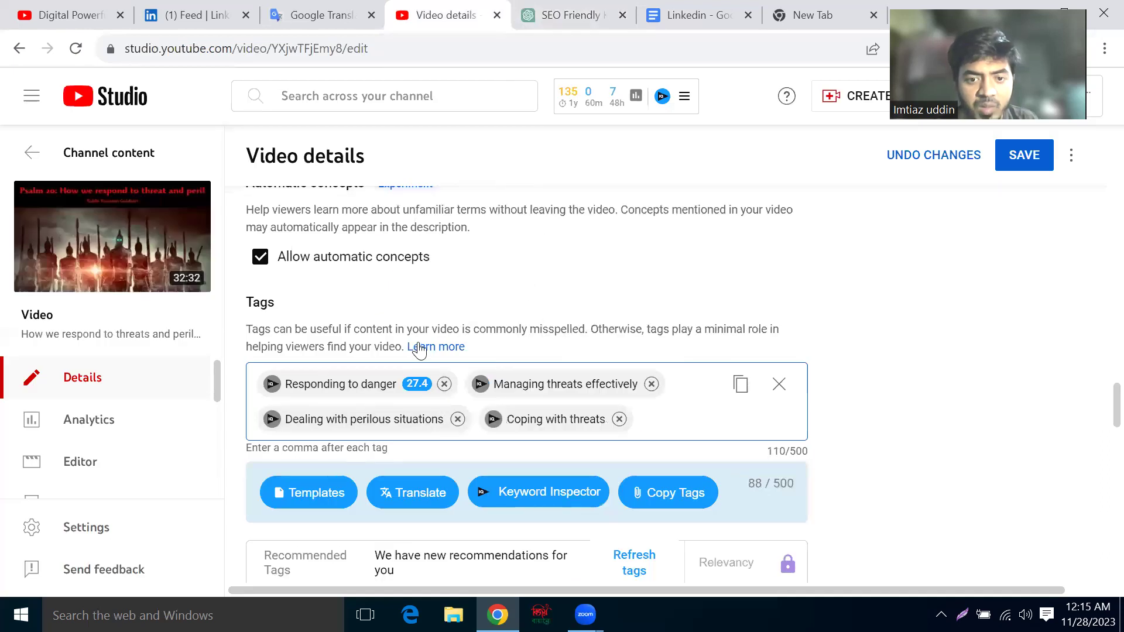
- Copy the fifth keyword, "Survival tactics", from ChatGPT and paste it into the YouTube Studio video tags
click(571, 18)
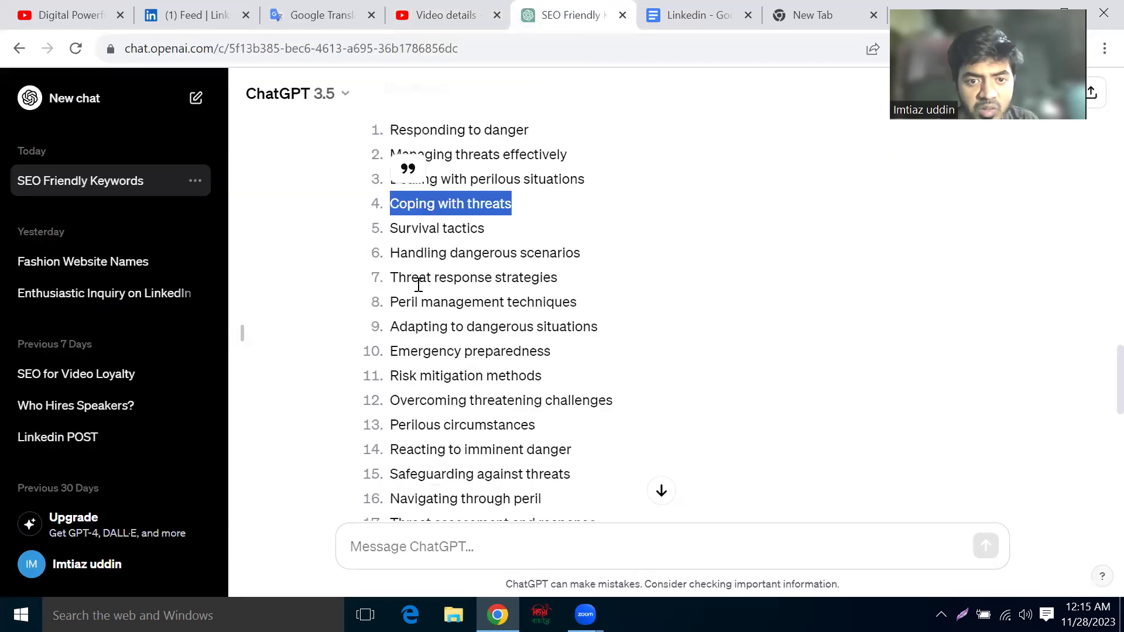
double_click(420, 230)
right_click(420, 230)
click(420, 230)
triple_click(421, 230)
right_click(445, 235)
click(444, 243)
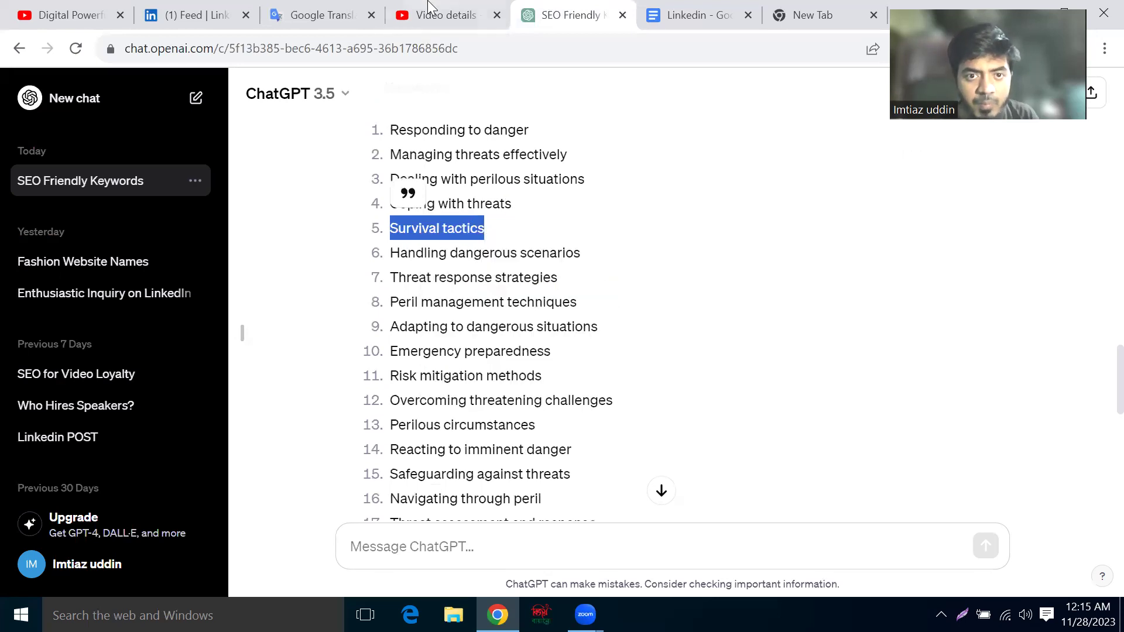
click(445, 14)
right_click(662, 421)
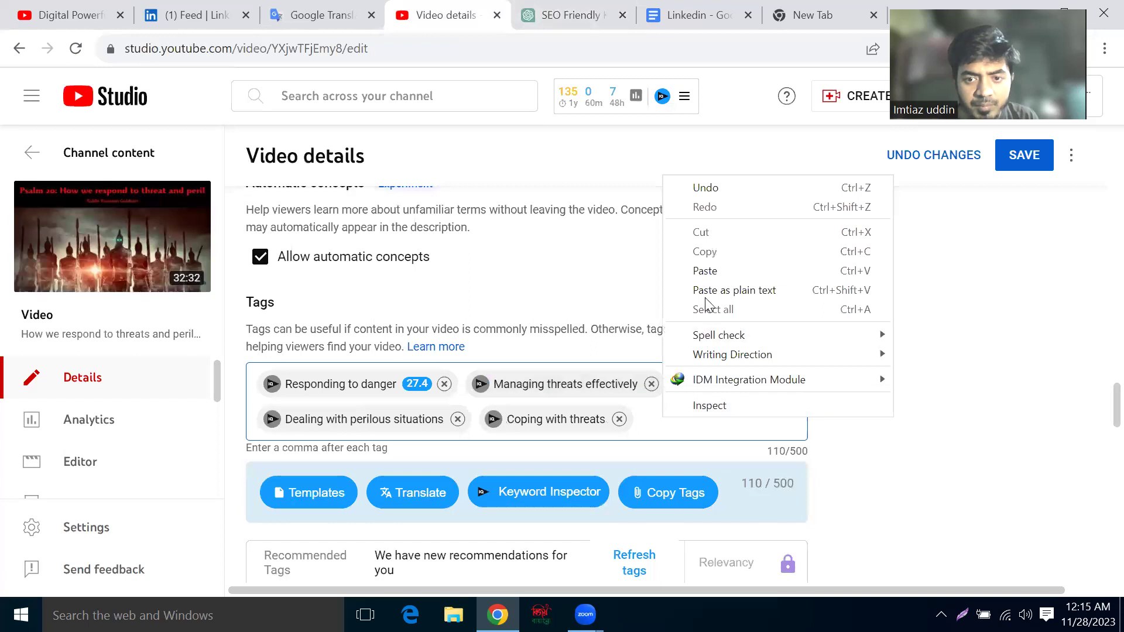
click(694, 269)
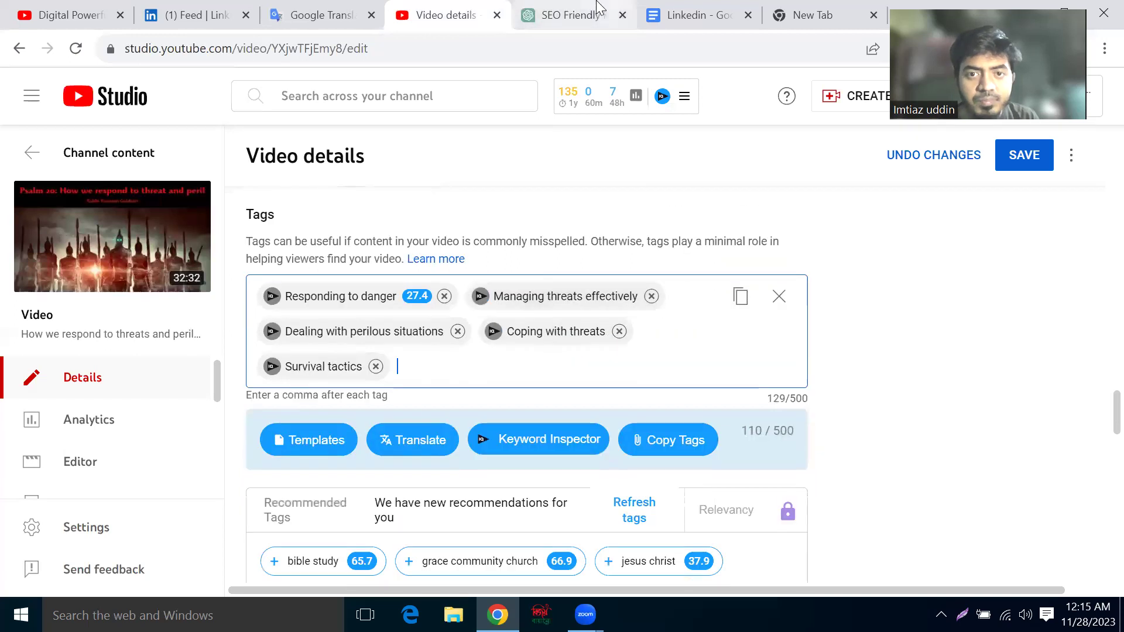
- Copy "Handling dangerous scenarios" from the ChatGPT answer and add it as a tag in the YouTube Studio video details
click(586, 16)
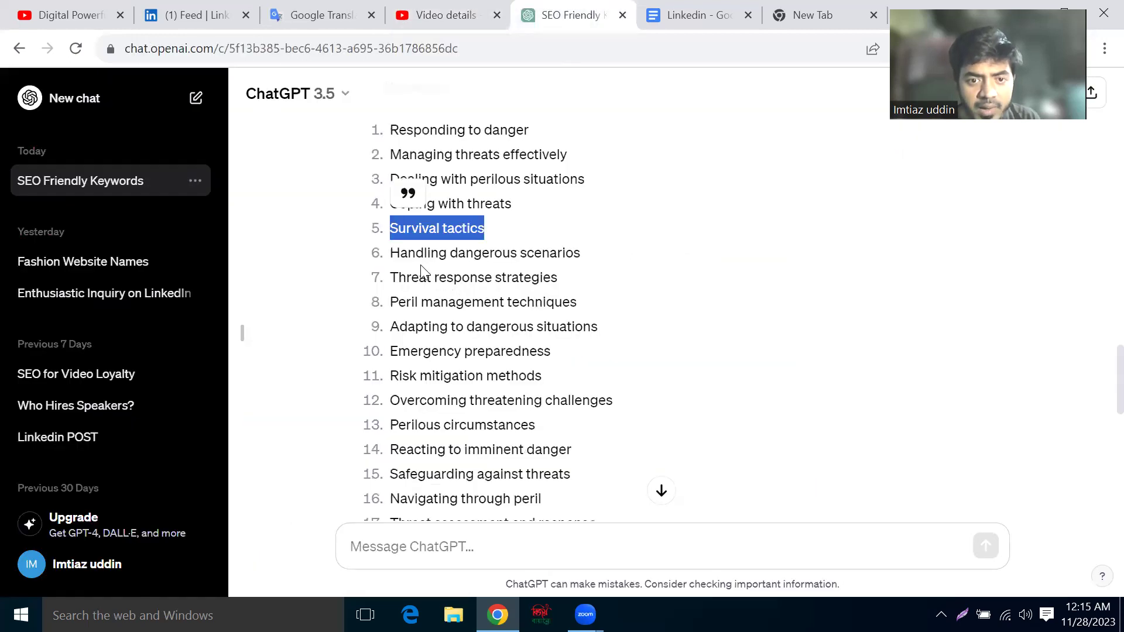
triple_click(443, 258)
right_click(443, 259)
click(468, 269)
click(436, 16)
right_click(443, 358)
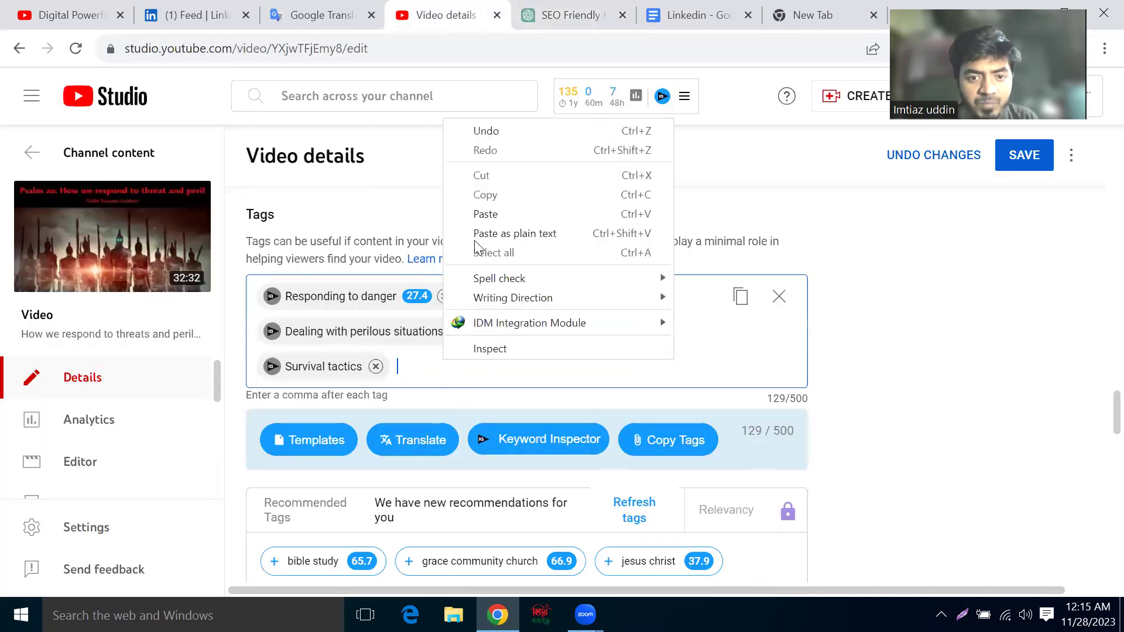
click(489, 216)
scroll(448, 322, down, 1)
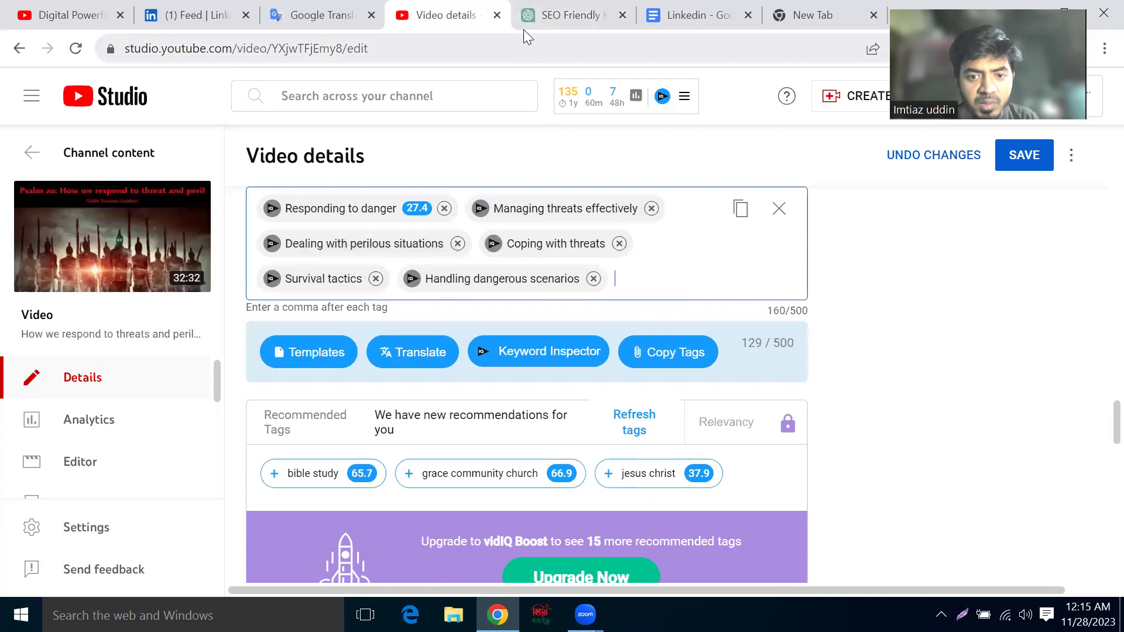
- Copy the seventh ChatGPT keyword, "Threat response strategies", and paste it as another video tag in YouTube Studio
click(559, 9)
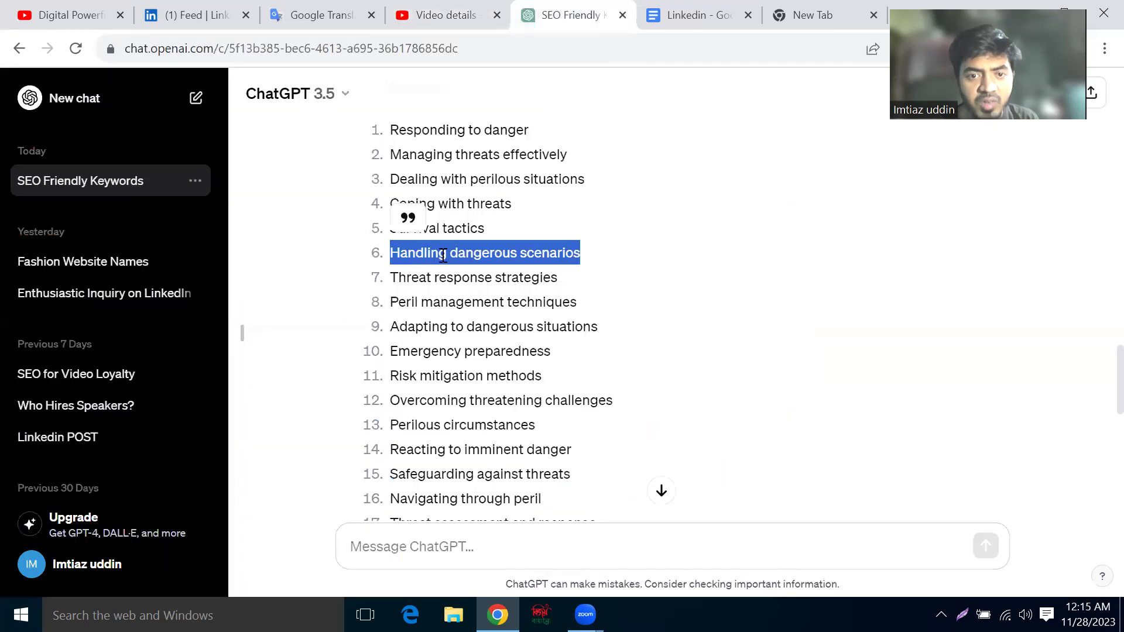
click(414, 277)
triple_click(414, 277)
right_click(434, 283)
click(464, 291)
click(446, 14)
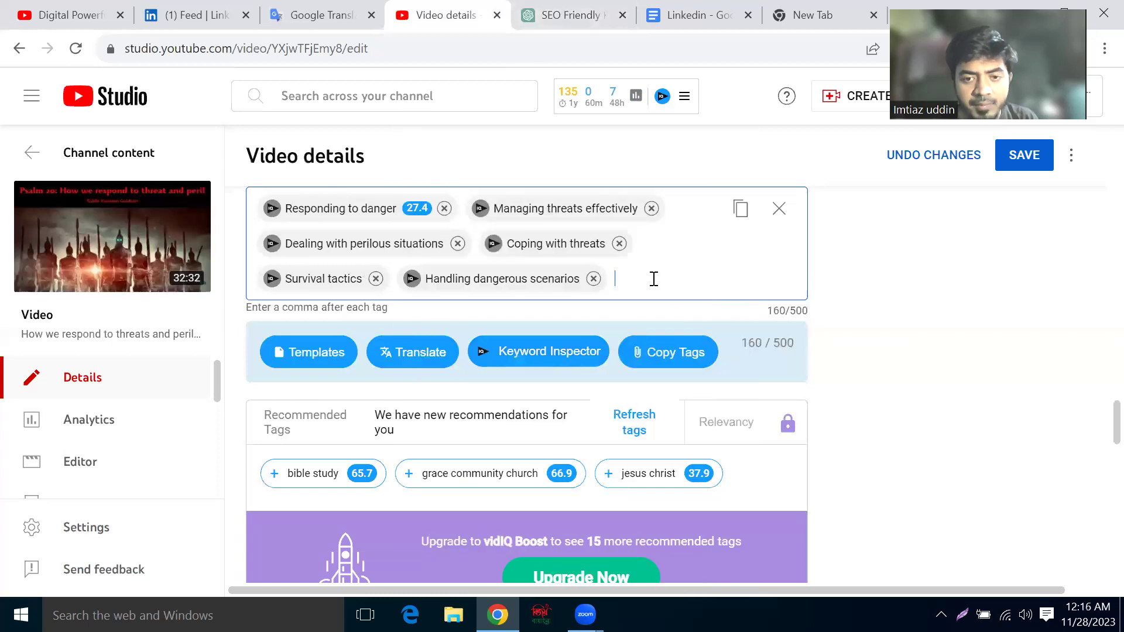
right_click(653, 279)
click(696, 375)
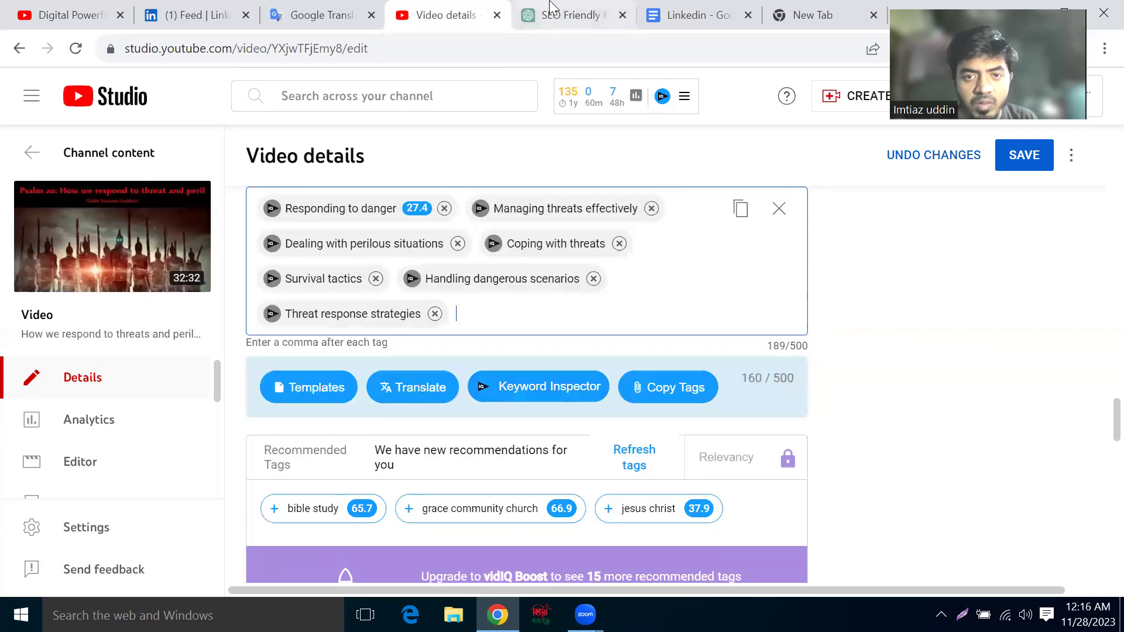
- Copy "Perilous circumstances" from the ChatGPT keyword list and add it to the video's tags in YouTube Studio
click(562, 15)
scroll(439, 310, down, 2)
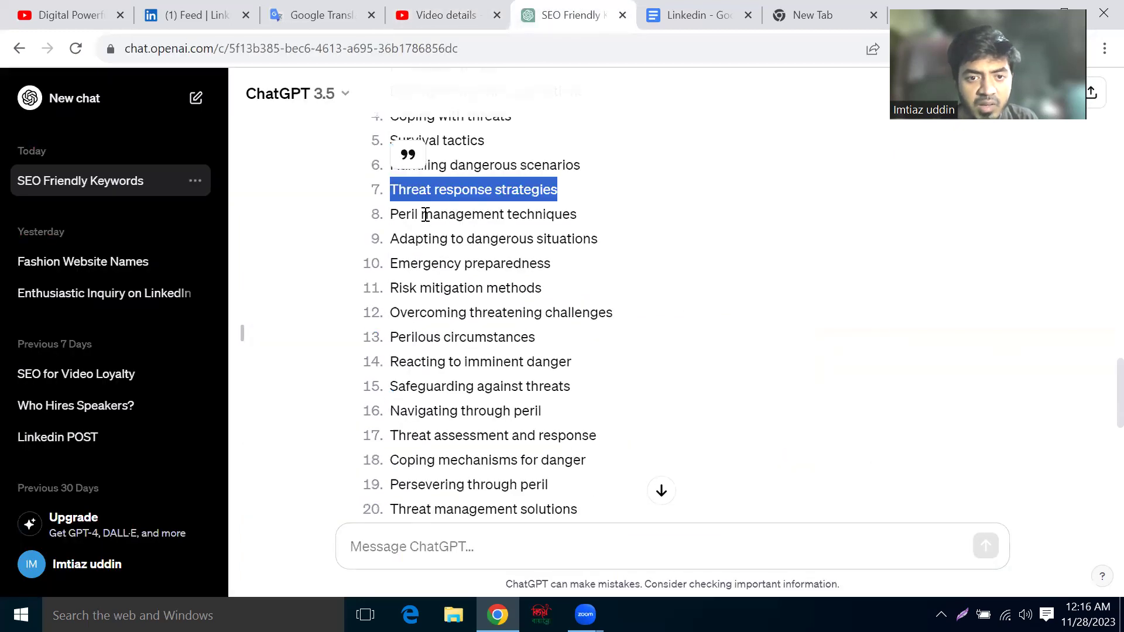
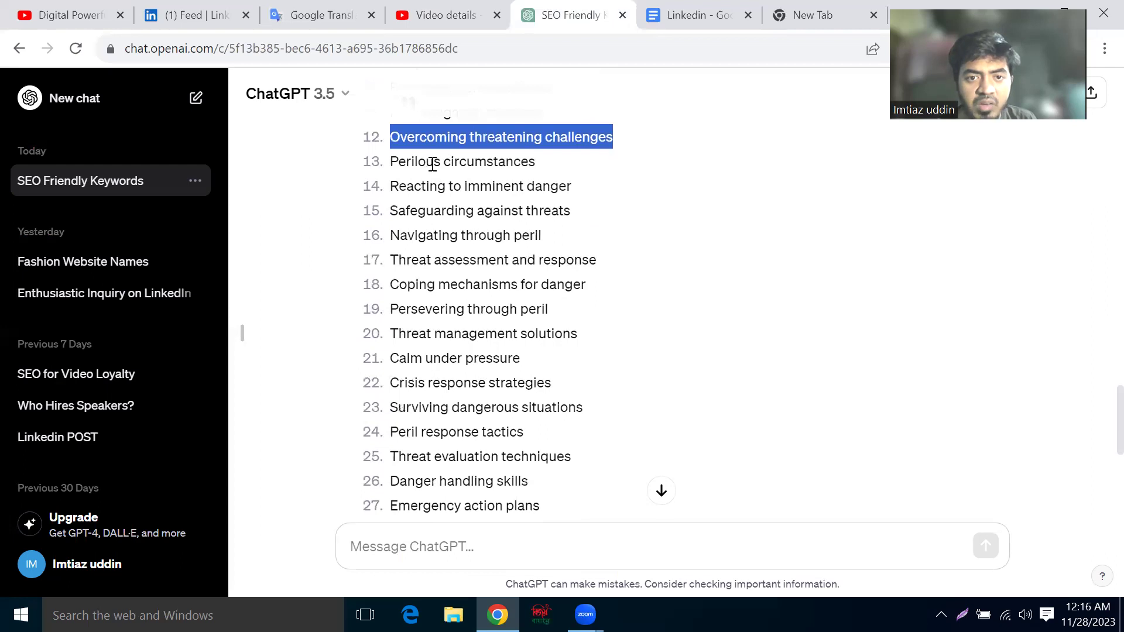
right_click(436, 165)
click(468, 175)
click(446, 15)
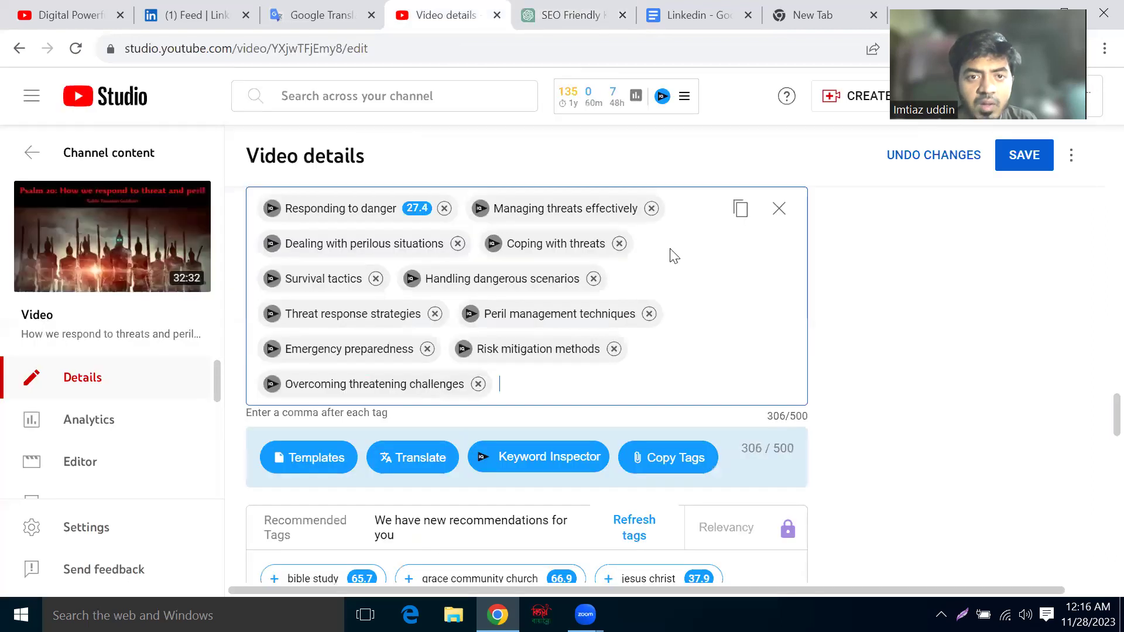
right_click(518, 384)
click(621, 233)
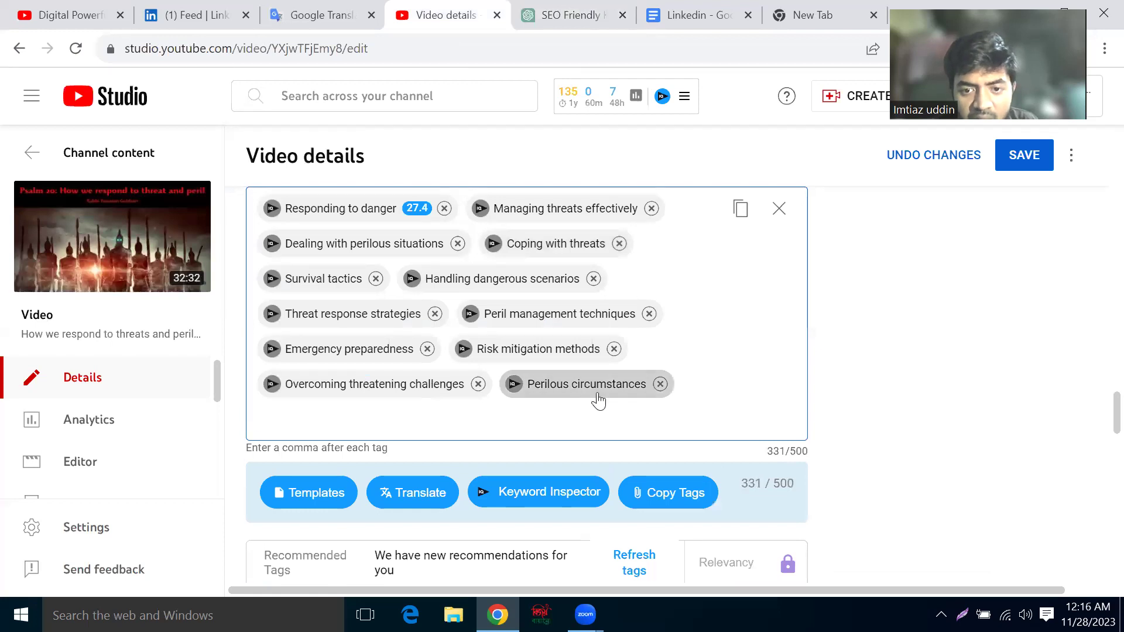
- Copy the 14th keyword, "Reacting to imminent danger", from ChatGPT and paste it as a tag in YouTube Studio
click(570, 15)
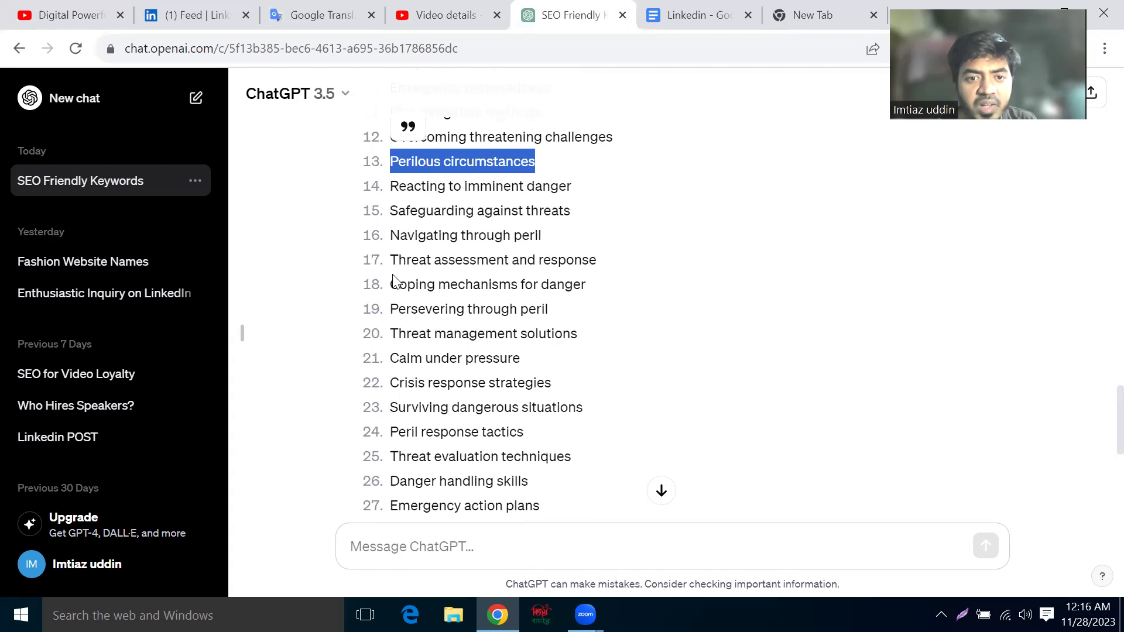
triple_click(429, 185)
right_click(431, 191)
click(472, 203)
click(462, 49)
click(446, 15)
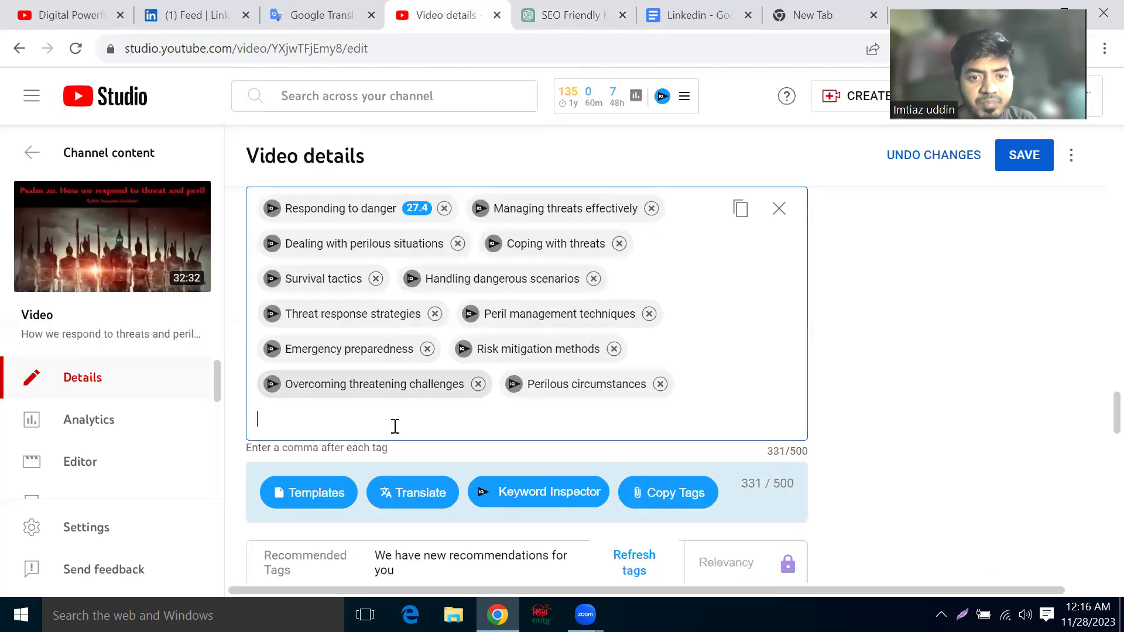
right_click(379, 420)
click(421, 273)
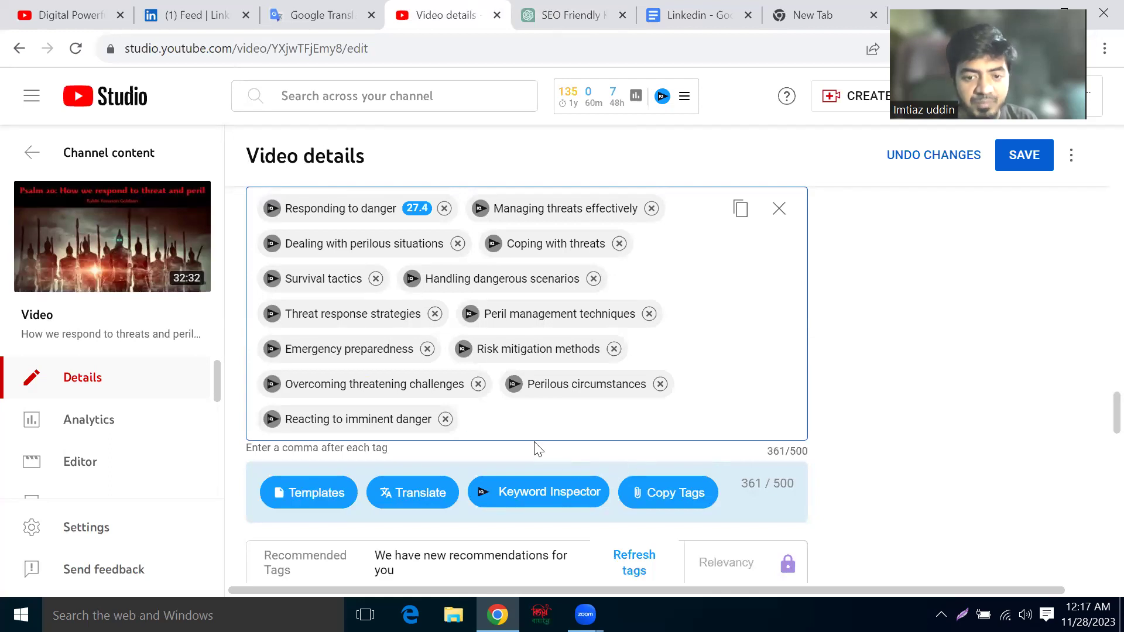
- Copy "Navigating through peril" from the ChatGPT answer and paste it into the YouTube Studio video tags
click(553, 16)
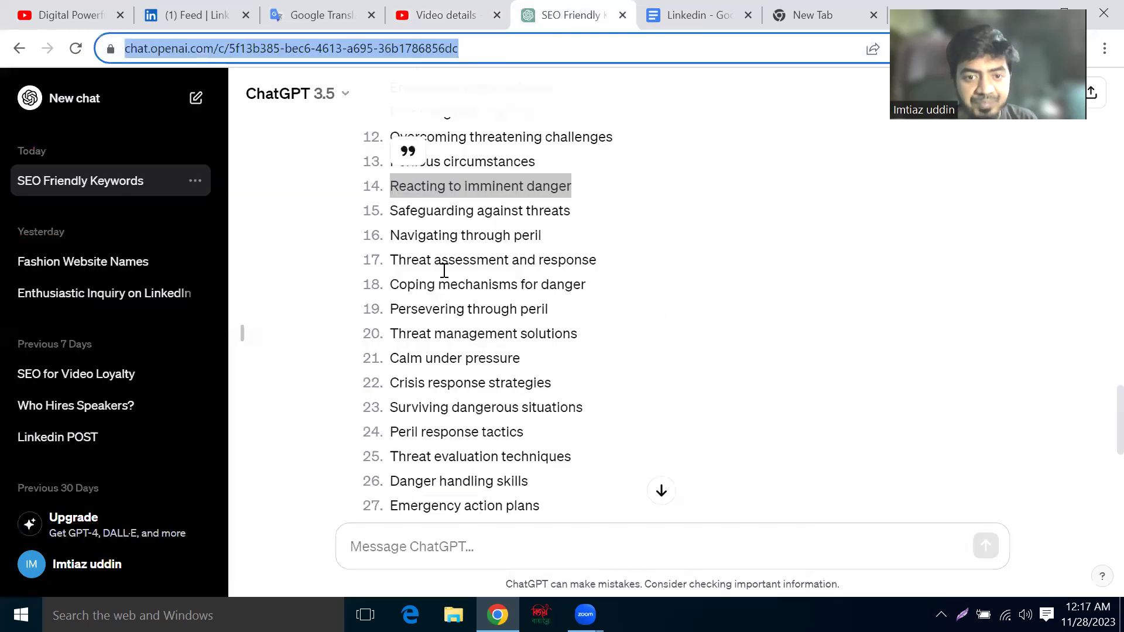
triple_click(415, 237)
click(442, 18)
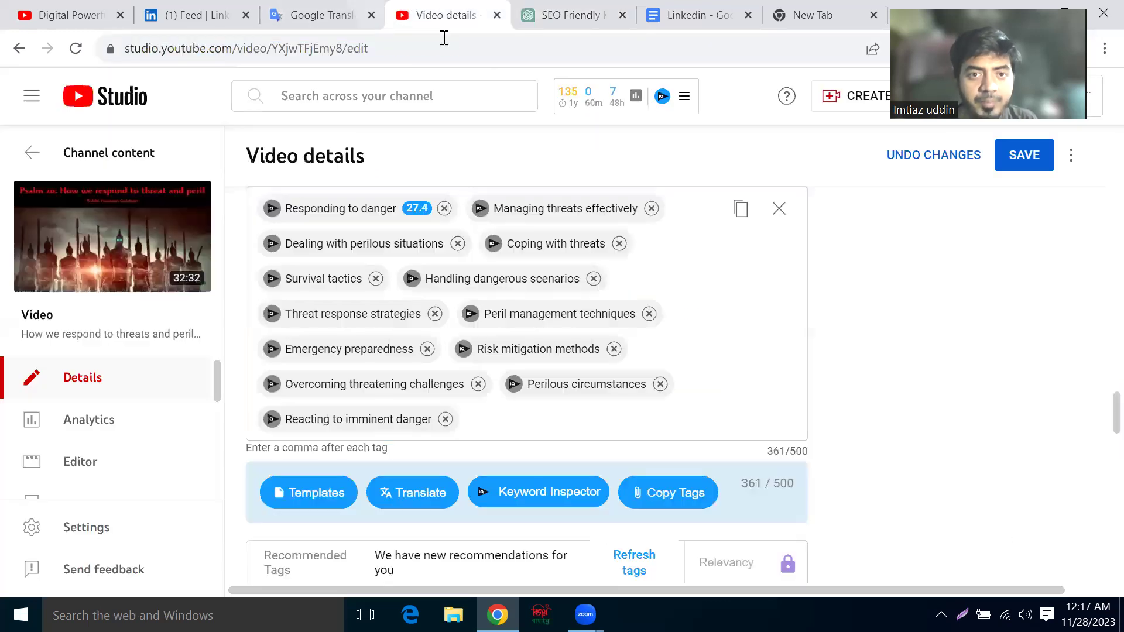
right_click(505, 416)
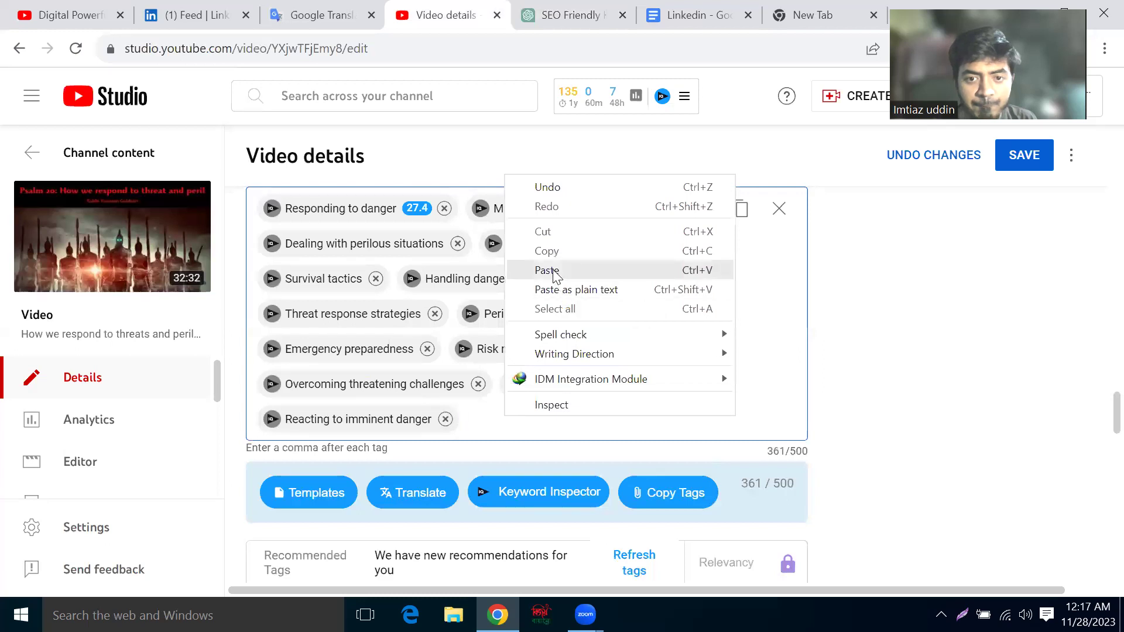
click(515, 271)
- Copy the 17th ChatGPT keyword, "Threat assessment and response", and add it as a video tag in YouTube Studio
click(528, 25)
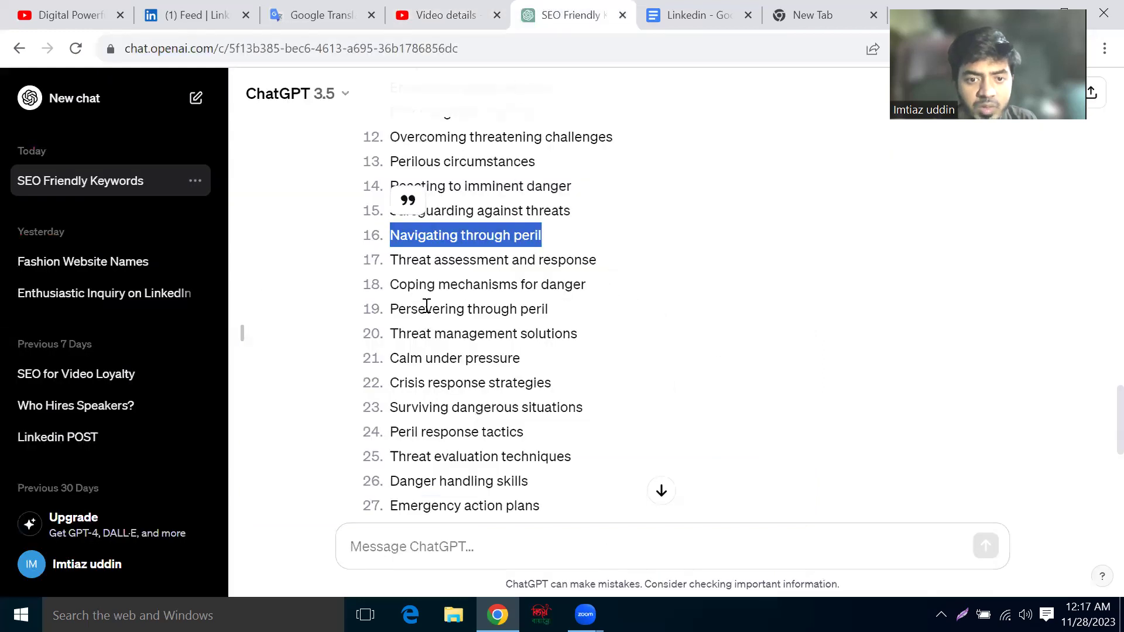
triple_click(433, 261)
right_click(438, 267)
click(480, 279)
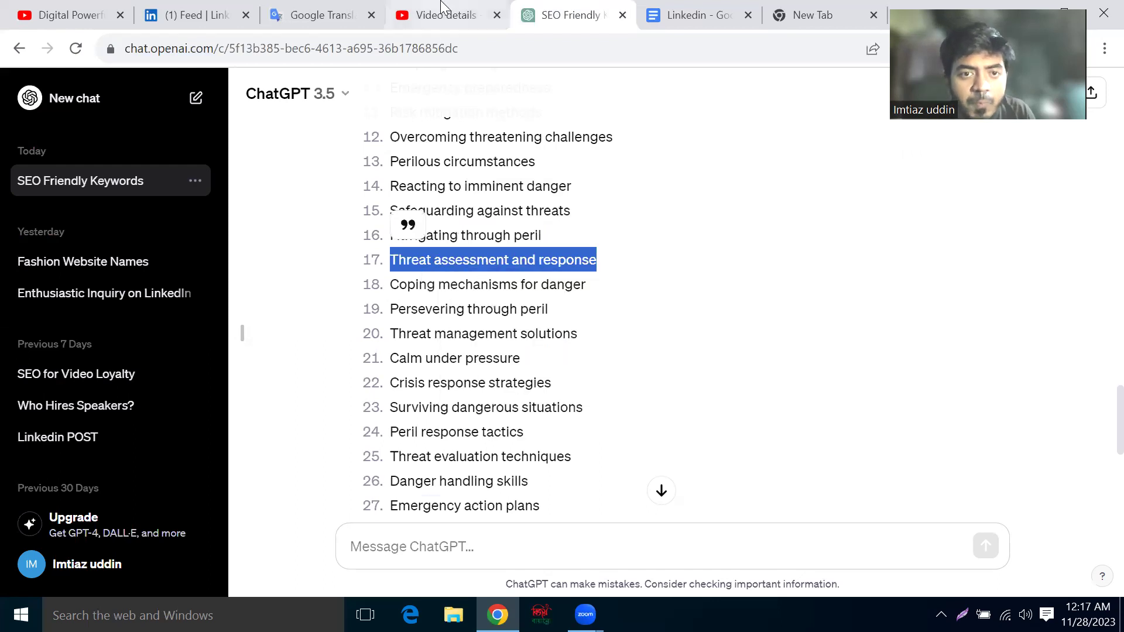
click(445, 14)
right_click(682, 409)
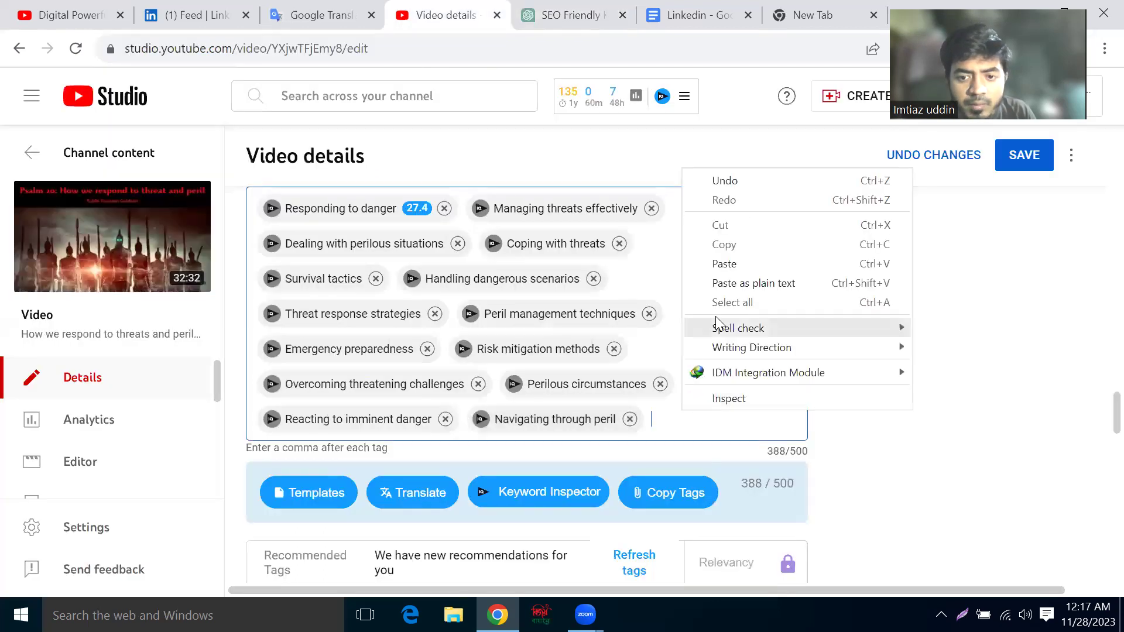
click(732, 264)
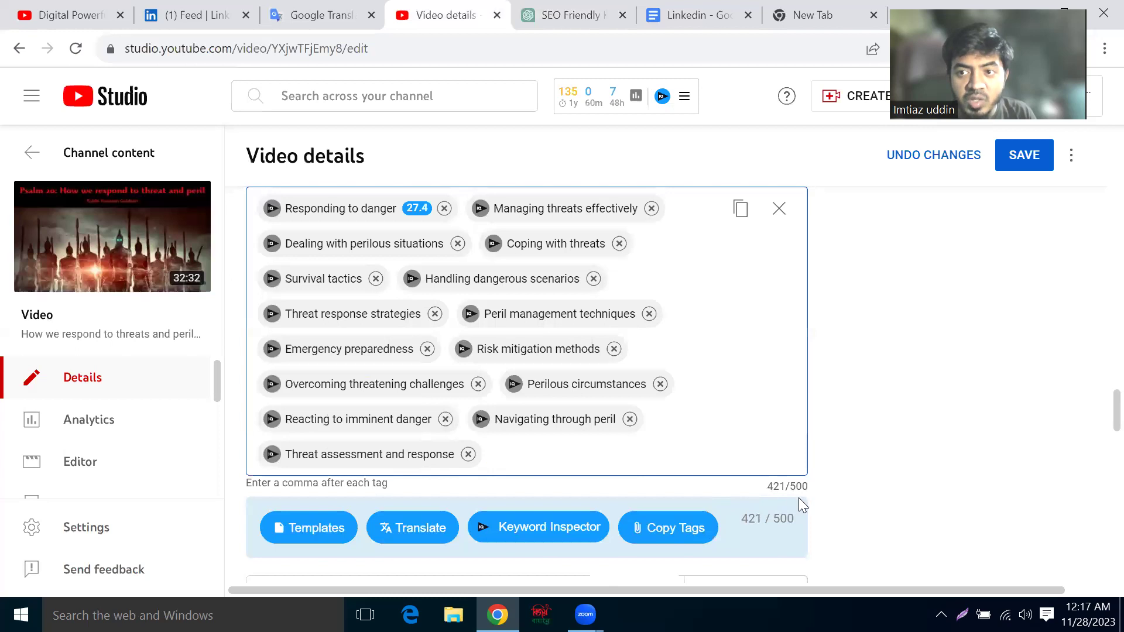
- Copy the 20th keyword, "Threat management solutions", from the ChatGPT list and paste it into the video's tags in YouTube Studio
scroll(767, 384, down, 2)
click(565, 14)
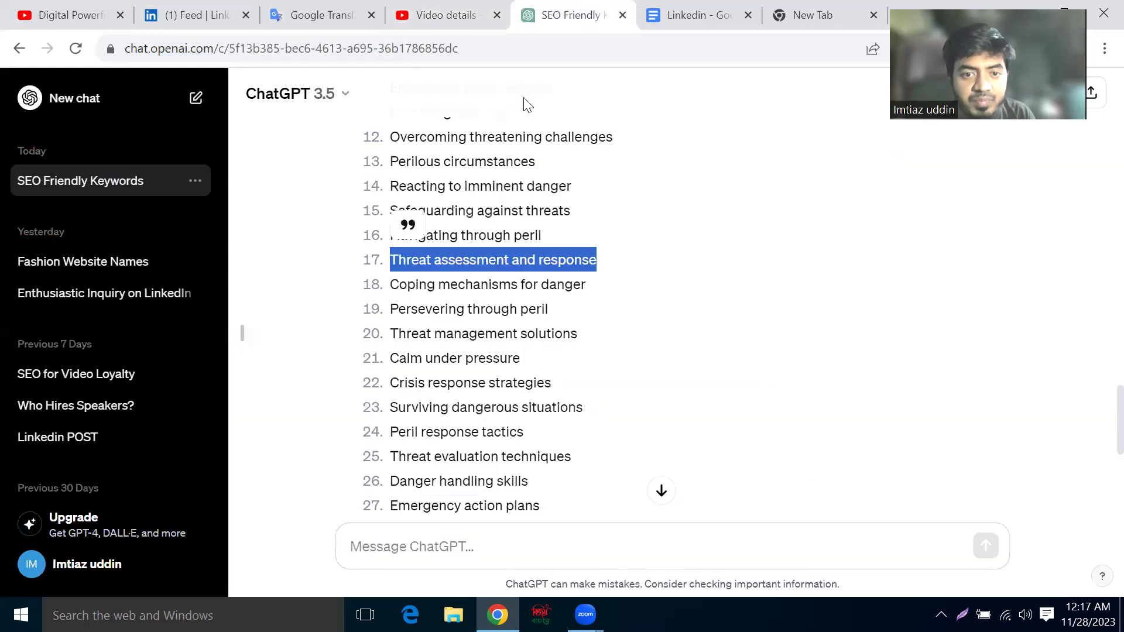
triple_click(425, 289)
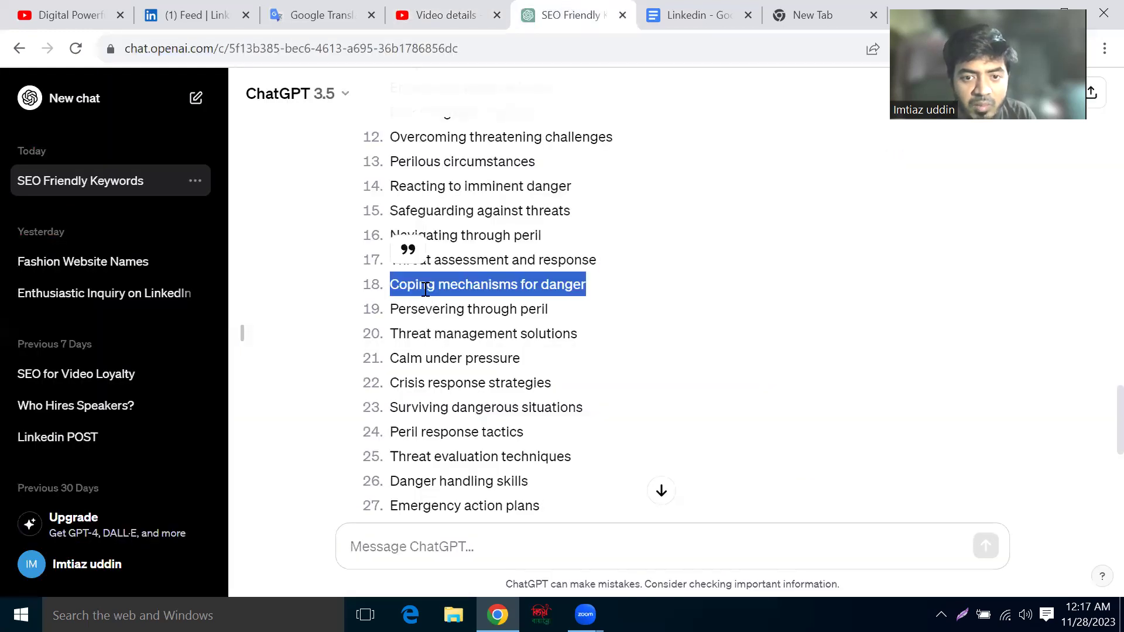
click(442, 344)
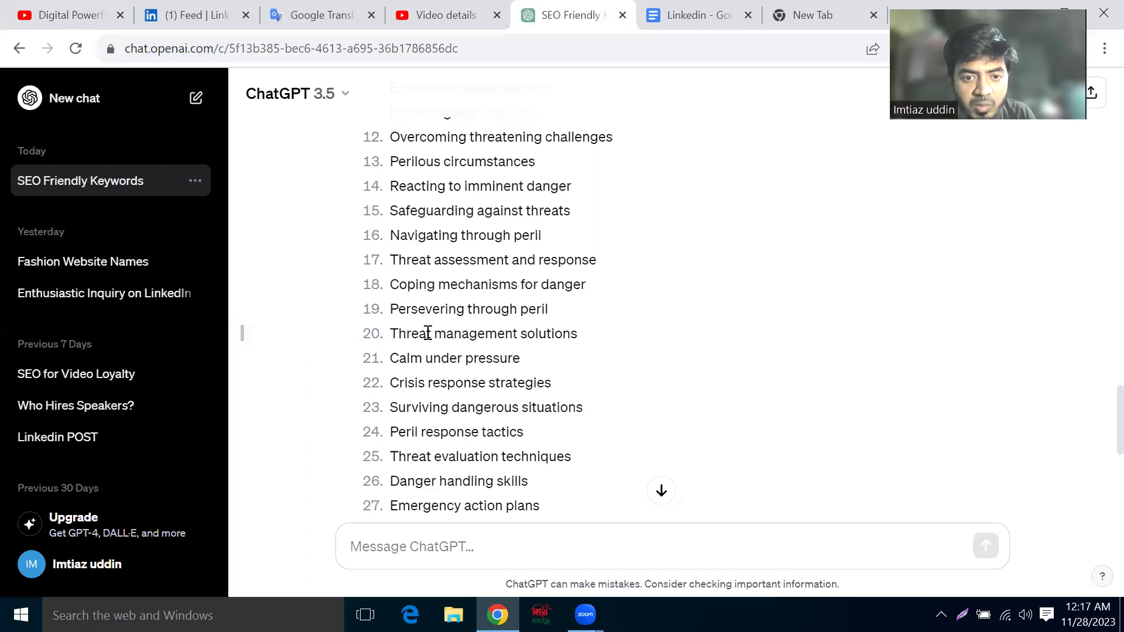
triple_click(428, 334)
right_click(430, 338)
click(469, 348)
click(442, 16)
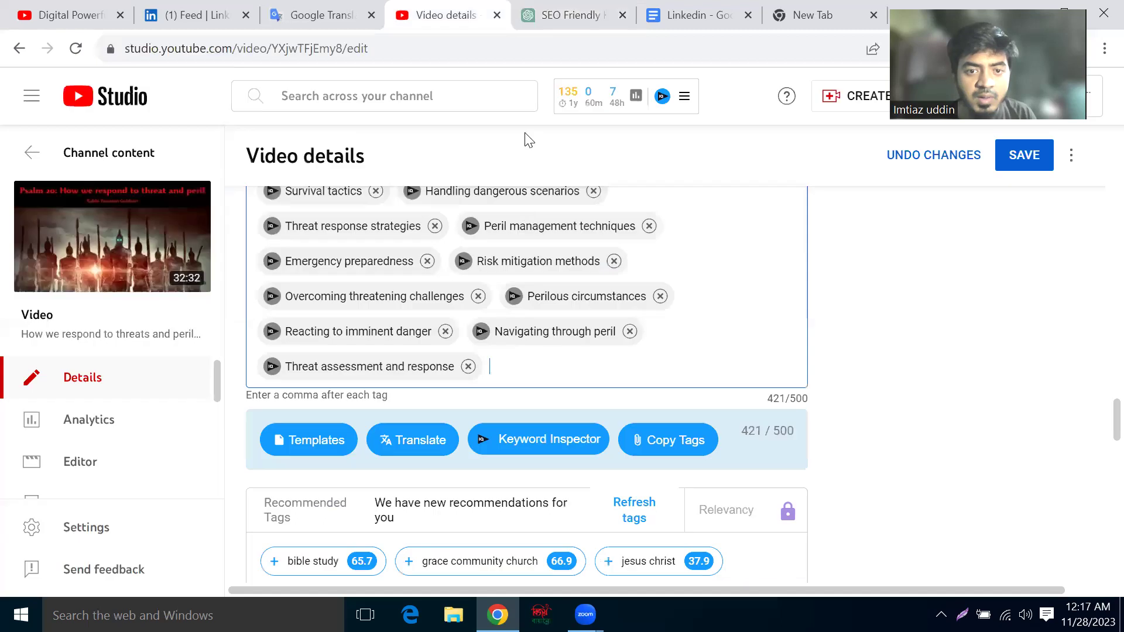
right_click(515, 364)
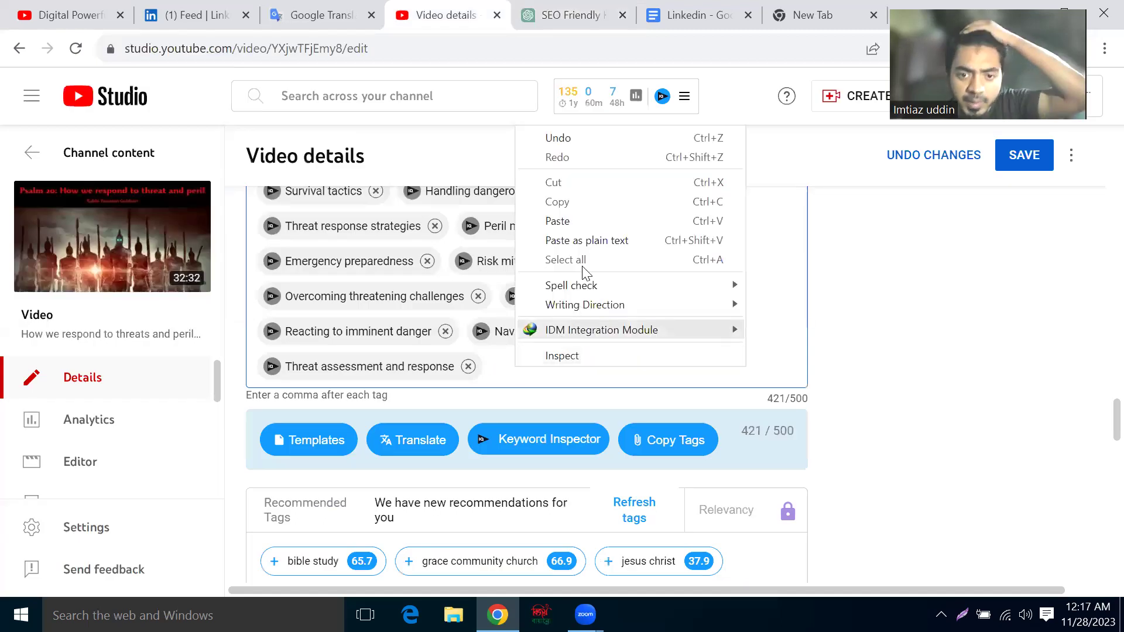
click(580, 224)
- Copy "Calm under pressure" from the ChatGPT keyword list and add it as a video tag in YouTube Studio
click(565, 16)
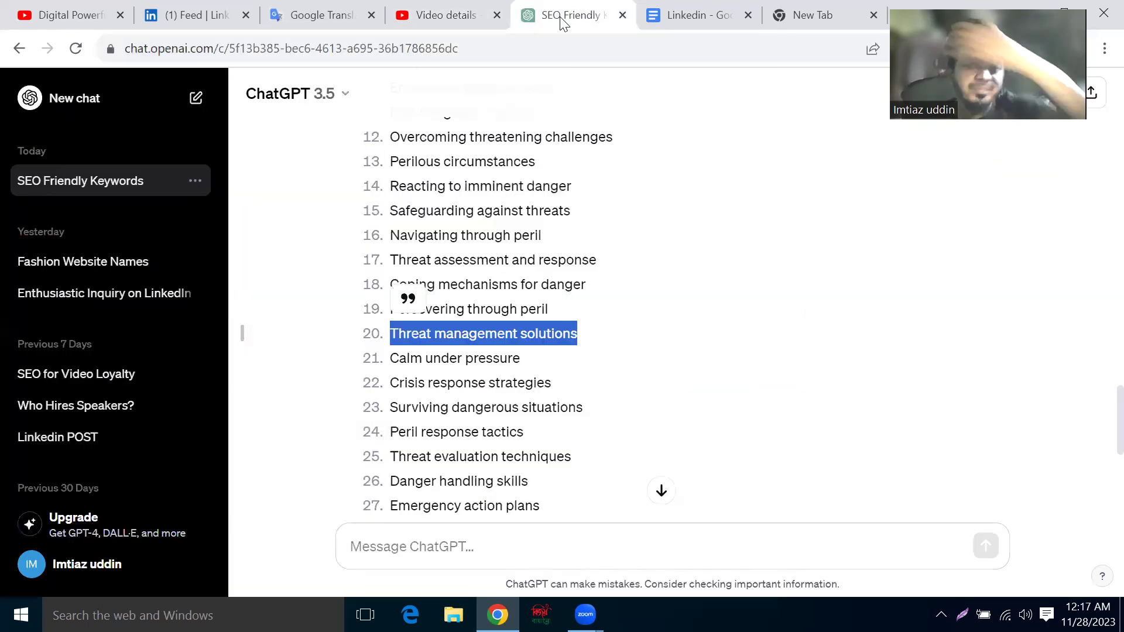
scroll(469, 257, down, 1)
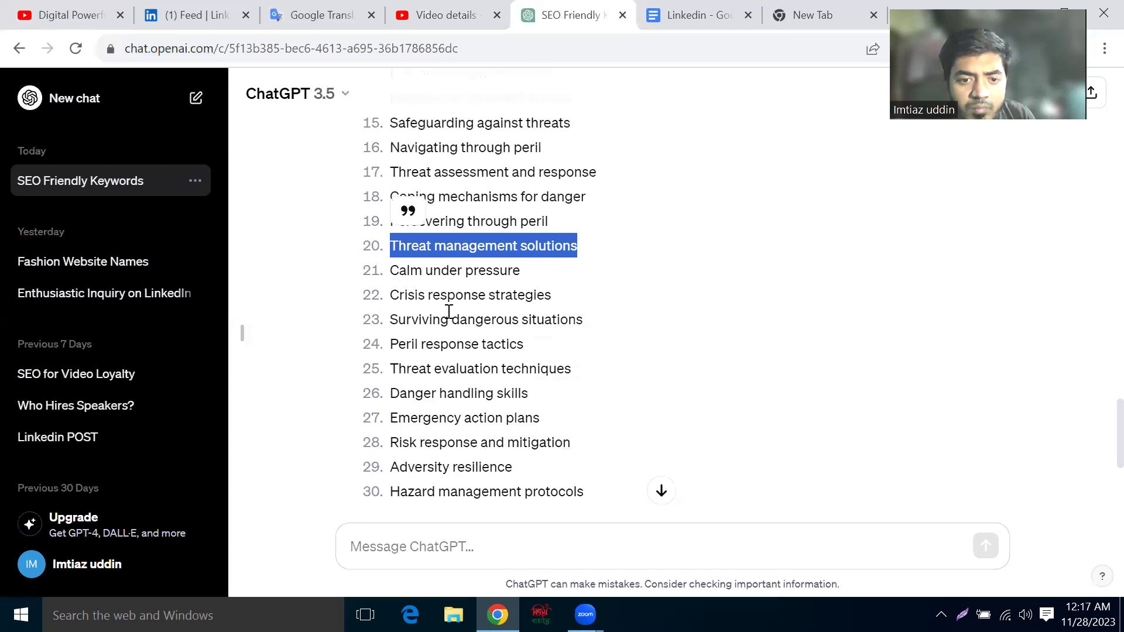
triple_click(416, 273)
right_click(416, 273)
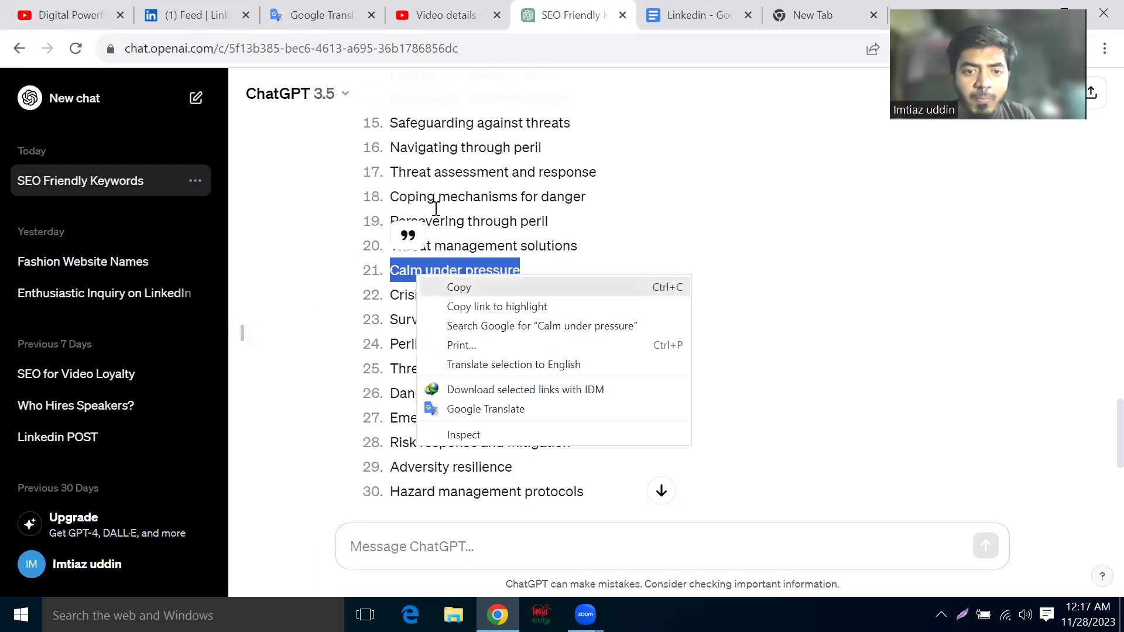
click(445, 286)
click(451, 16)
click(453, 413)
right_click(401, 396)
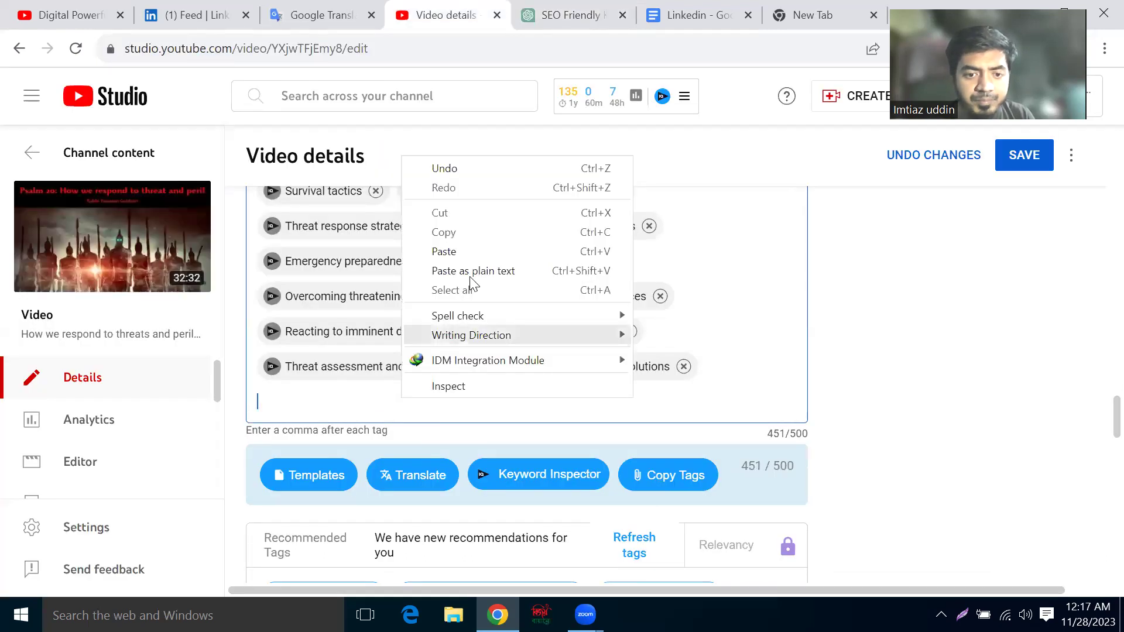
click(469, 253)
- Copy the 24th ChatGPT keyword, "Peril response tactics", and add it to the video's tags in YouTube Studio
click(562, 16)
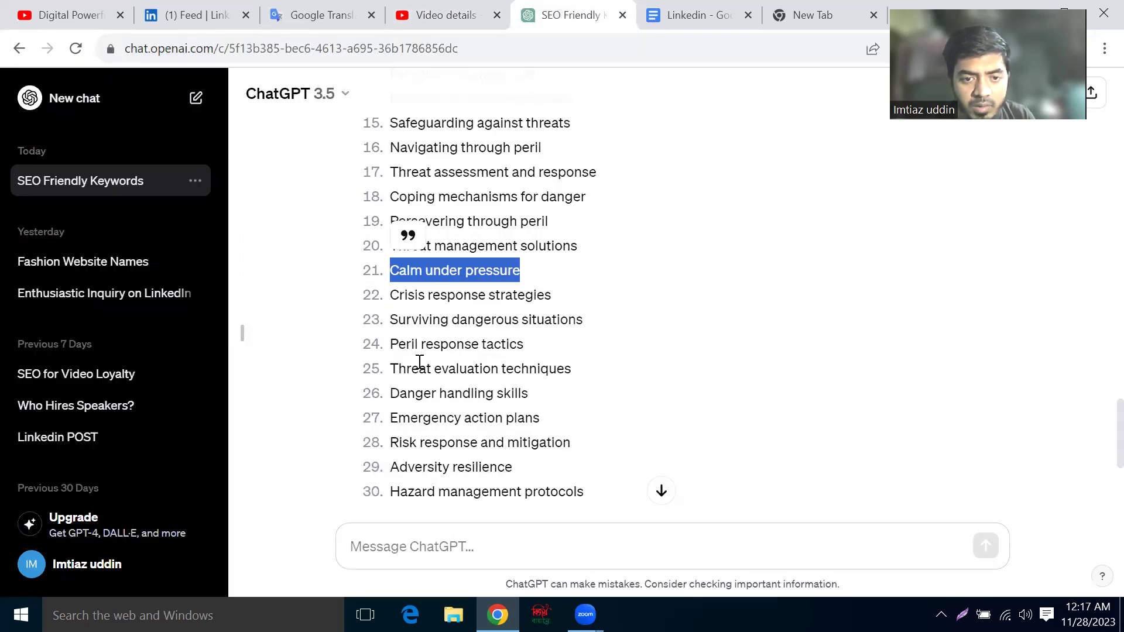
double_click(432, 344)
triple_click(432, 344)
right_click(432, 345)
click(477, 356)
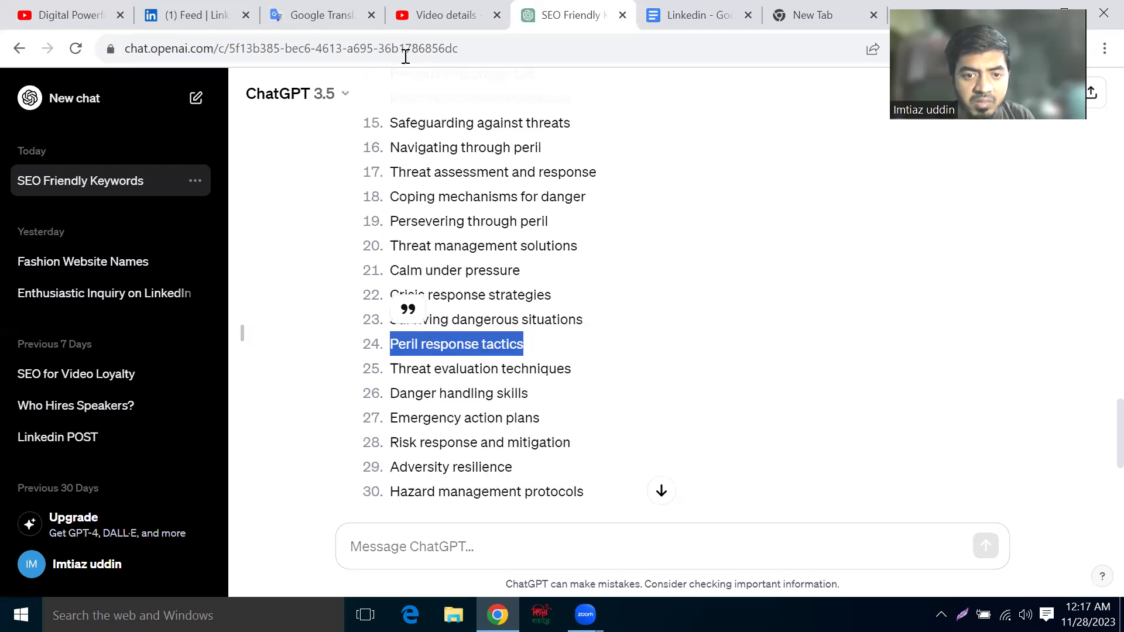
click(445, 15)
right_click(476, 403)
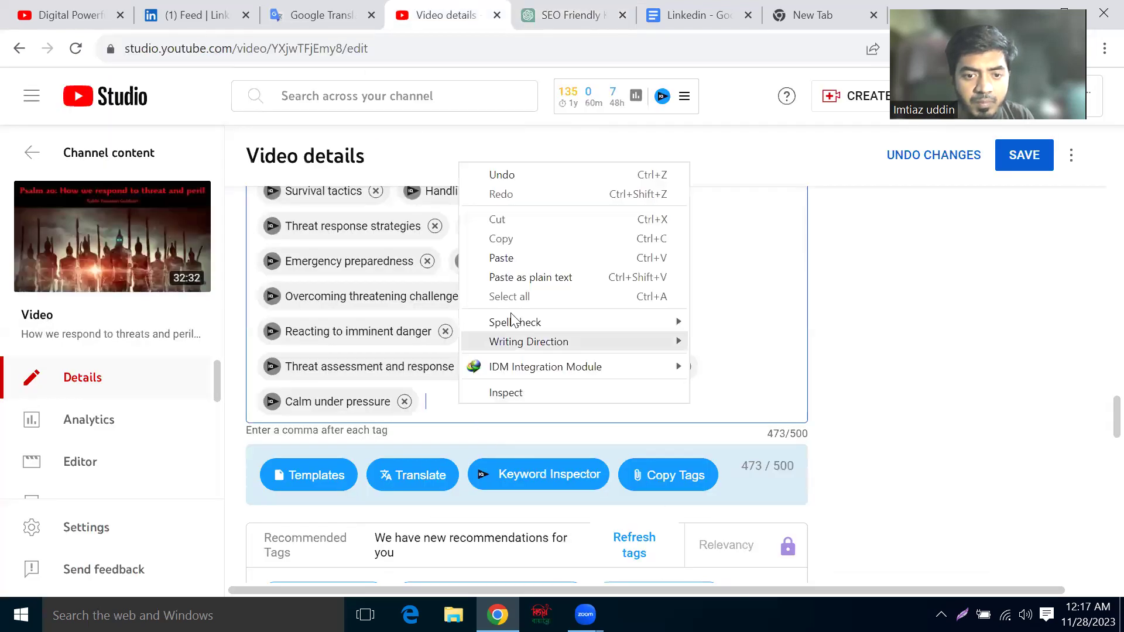
click(525, 259)
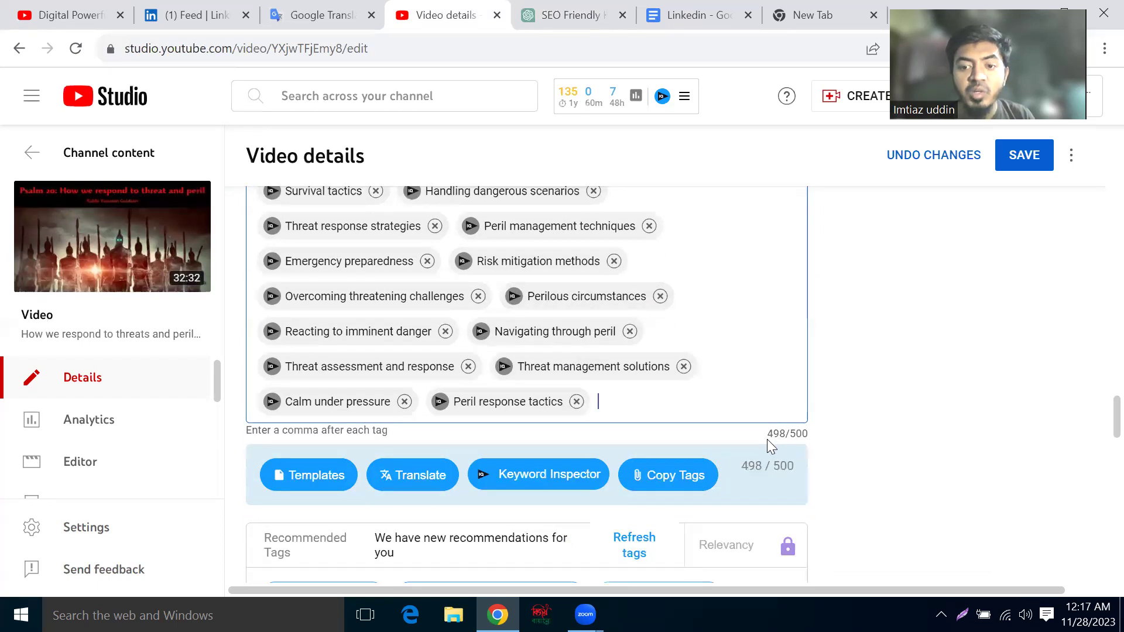
- Review the video's tags, title and full description, including its search tags, hashtags and channel keywords
scroll(741, 333, up, 3)
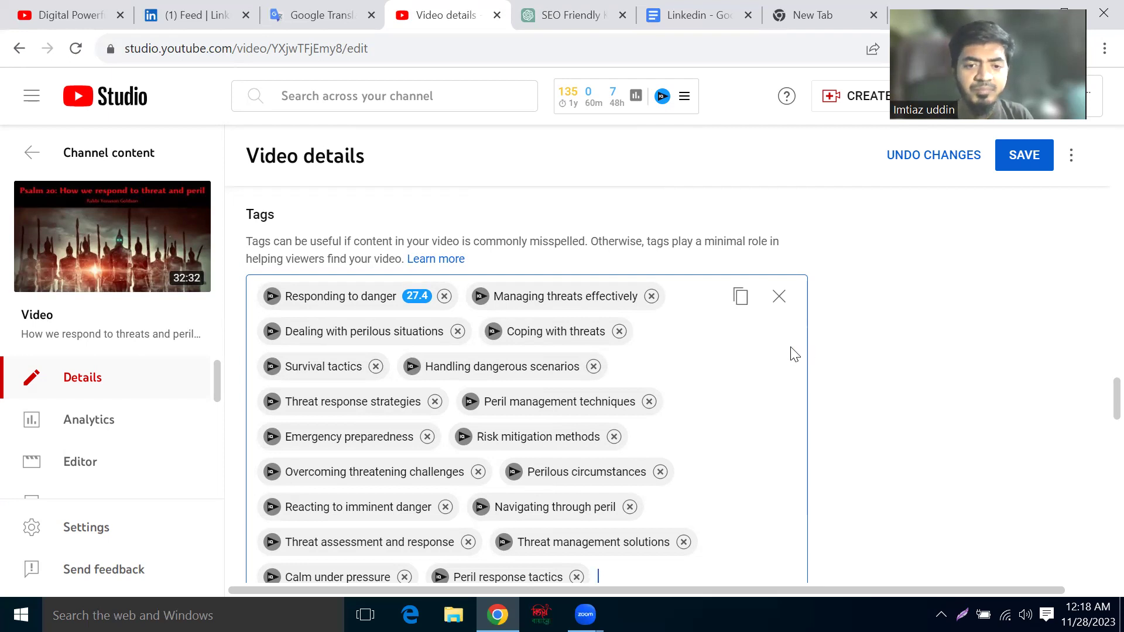
scroll(767, 354, down, 1)
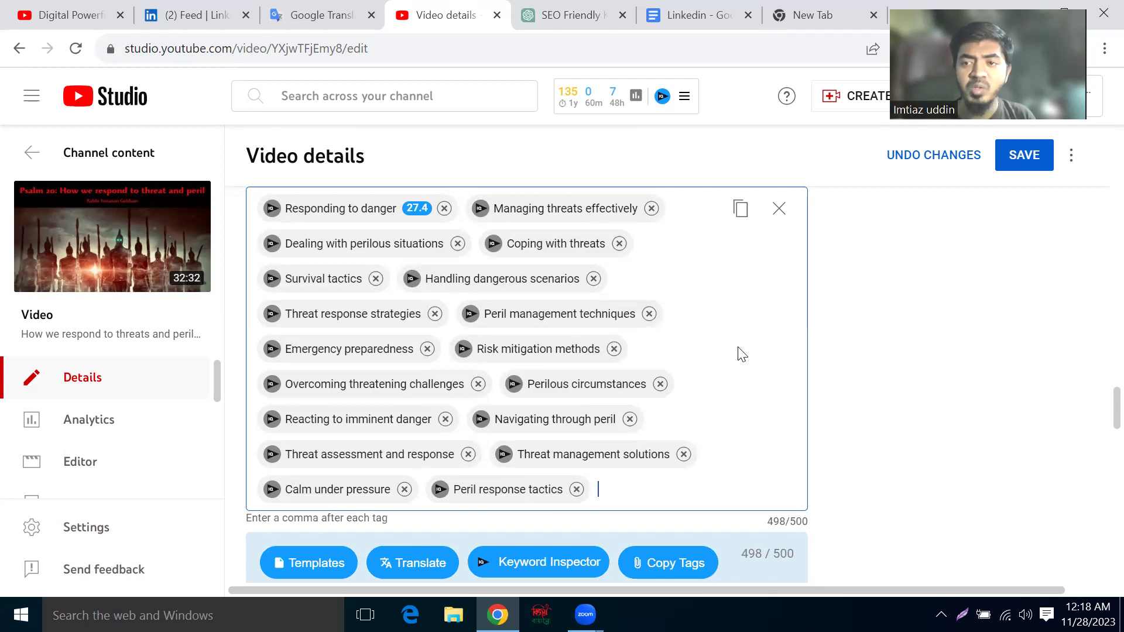
scroll(555, 351, up, 15)
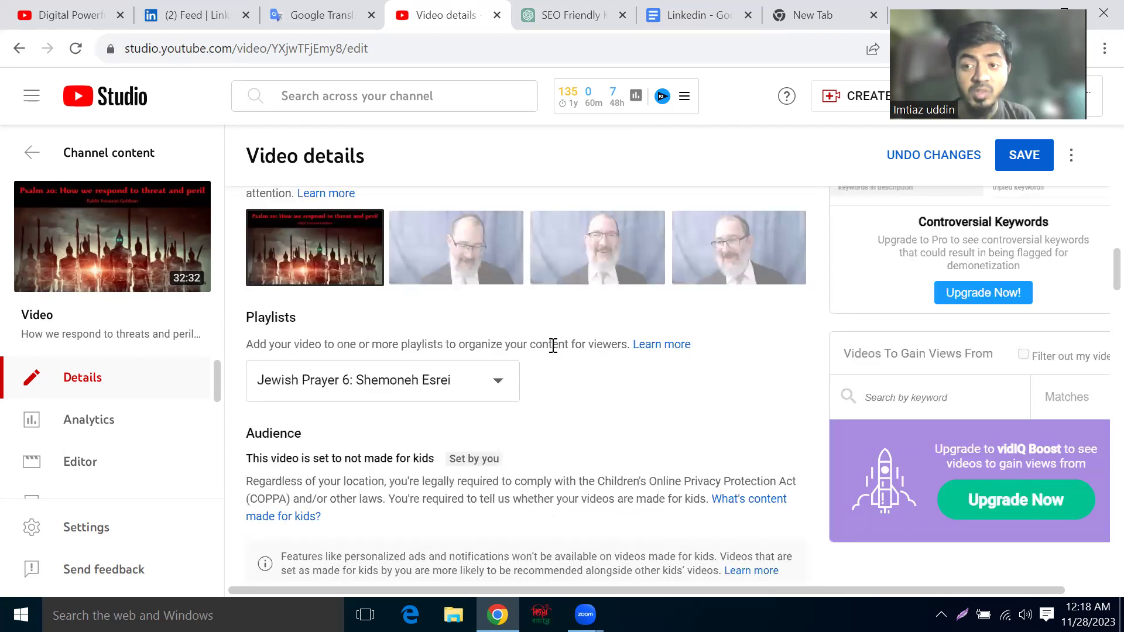
scroll(507, 352, up, 15)
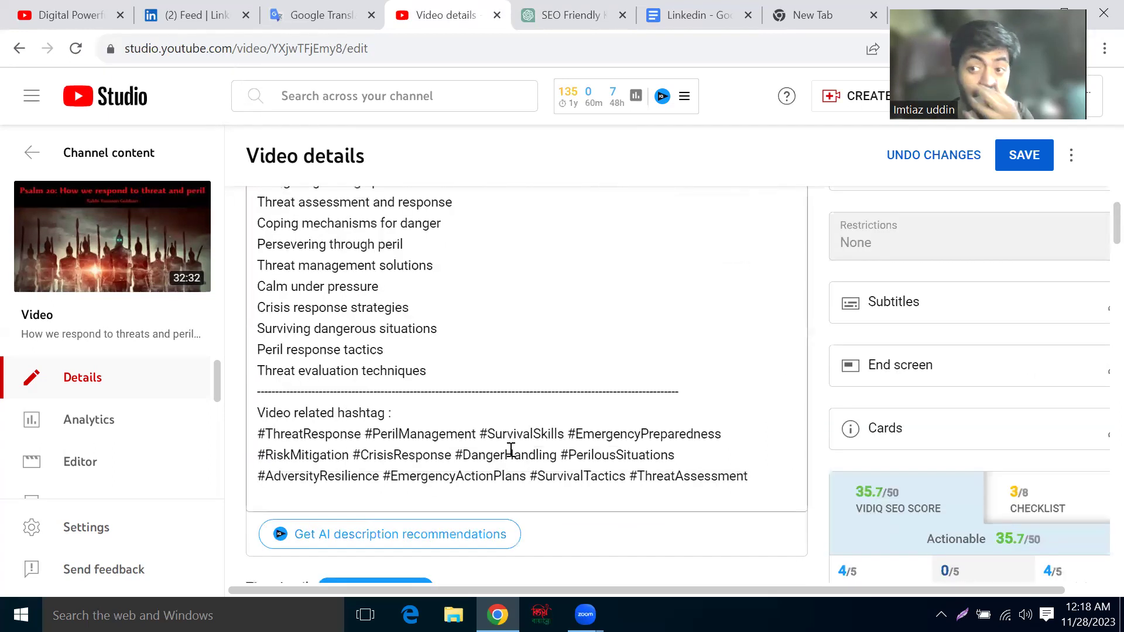
scroll(507, 450, up, 10)
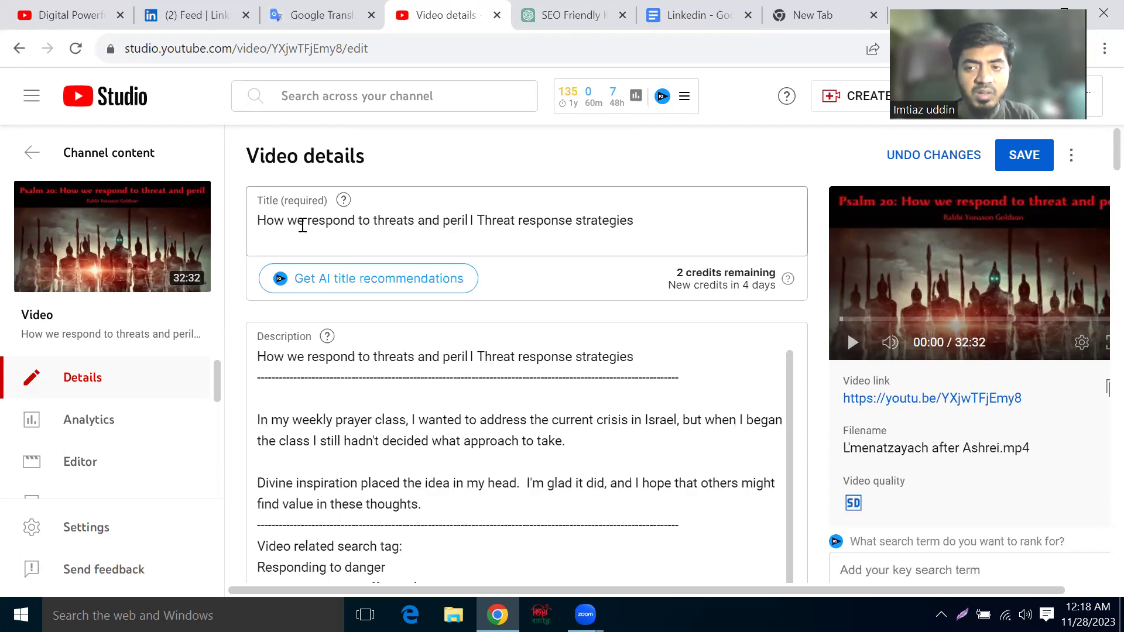
scroll(380, 267, down, 3)
scroll(415, 284, up, 3)
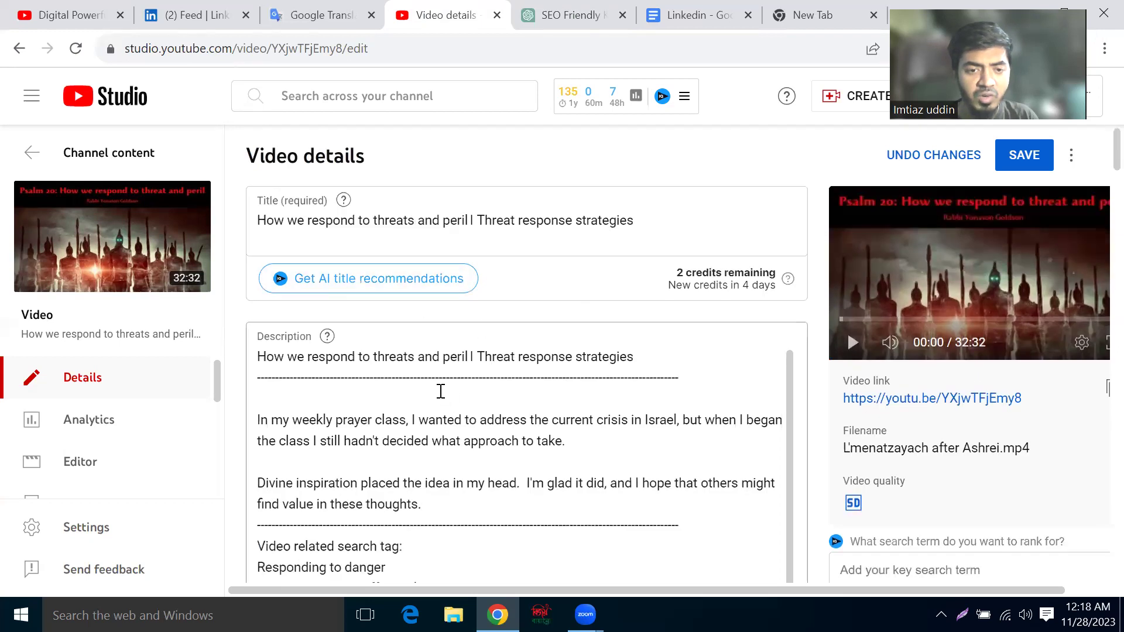
scroll(411, 409, down, 2)
scroll(406, 414, up, 2)
scroll(336, 404, down, 3)
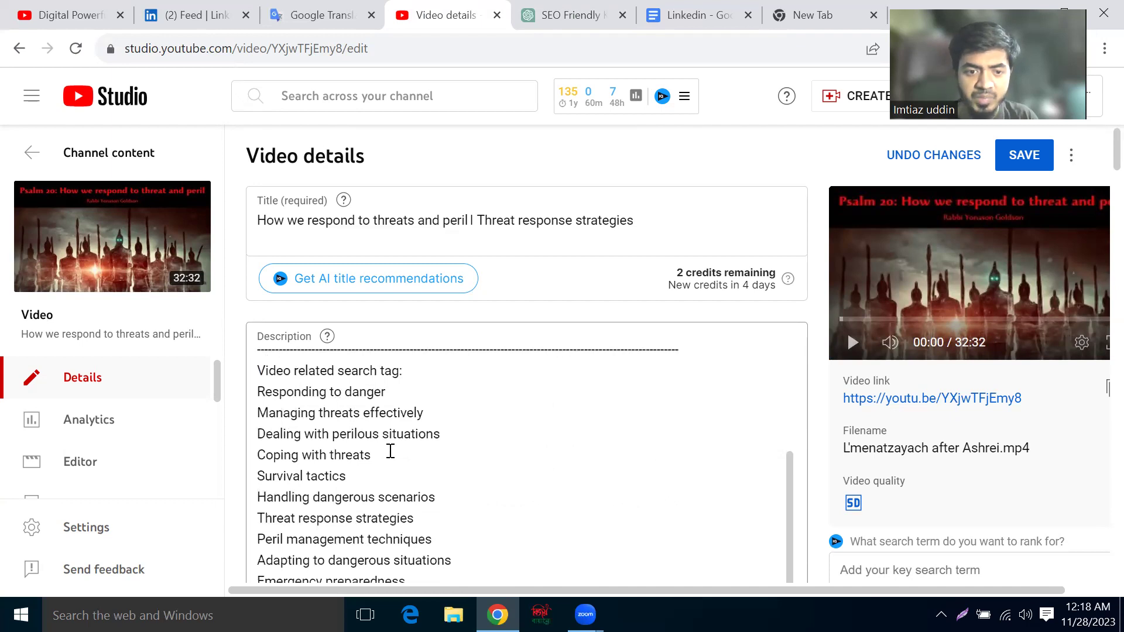
scroll(391, 451, down, 5)
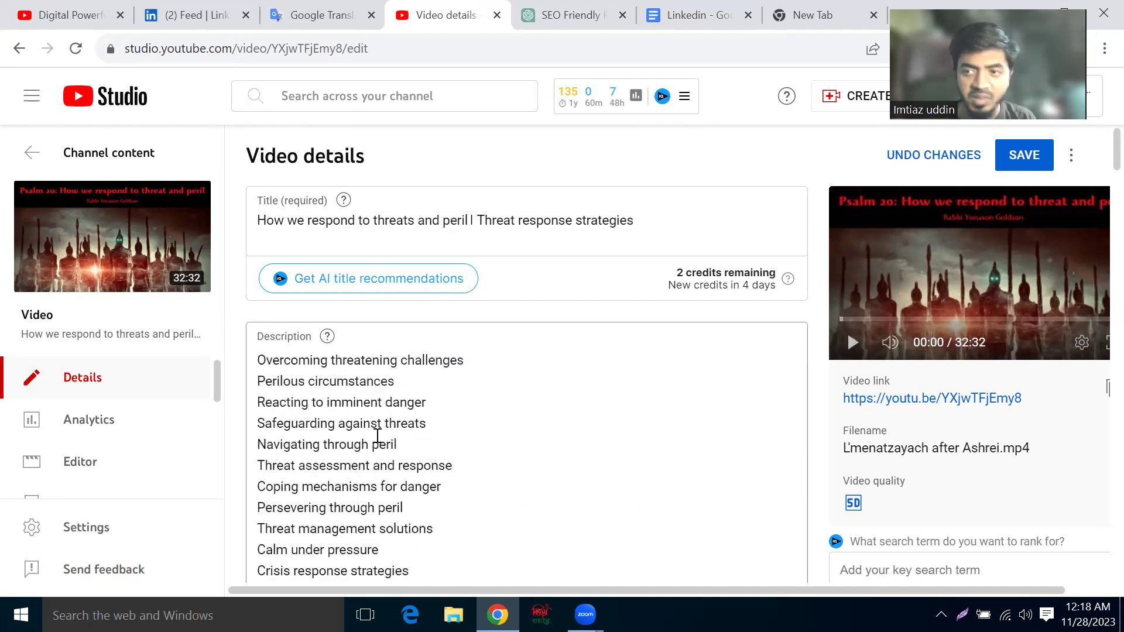
scroll(377, 433, down, 4)
scroll(386, 426, down, 2)
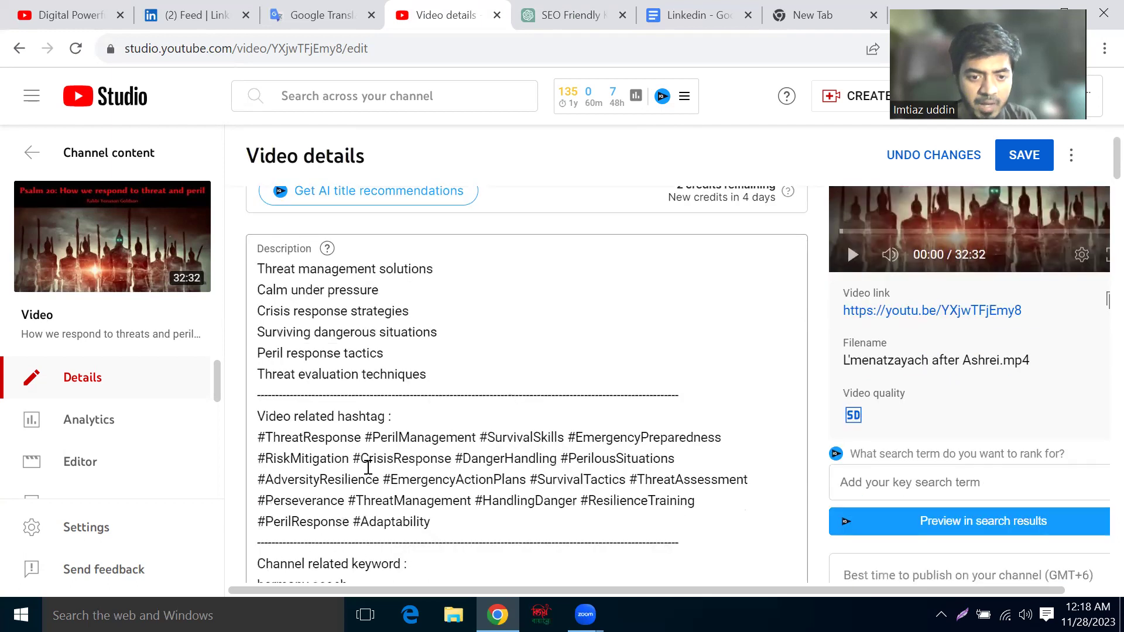
scroll(343, 424, down, 3)
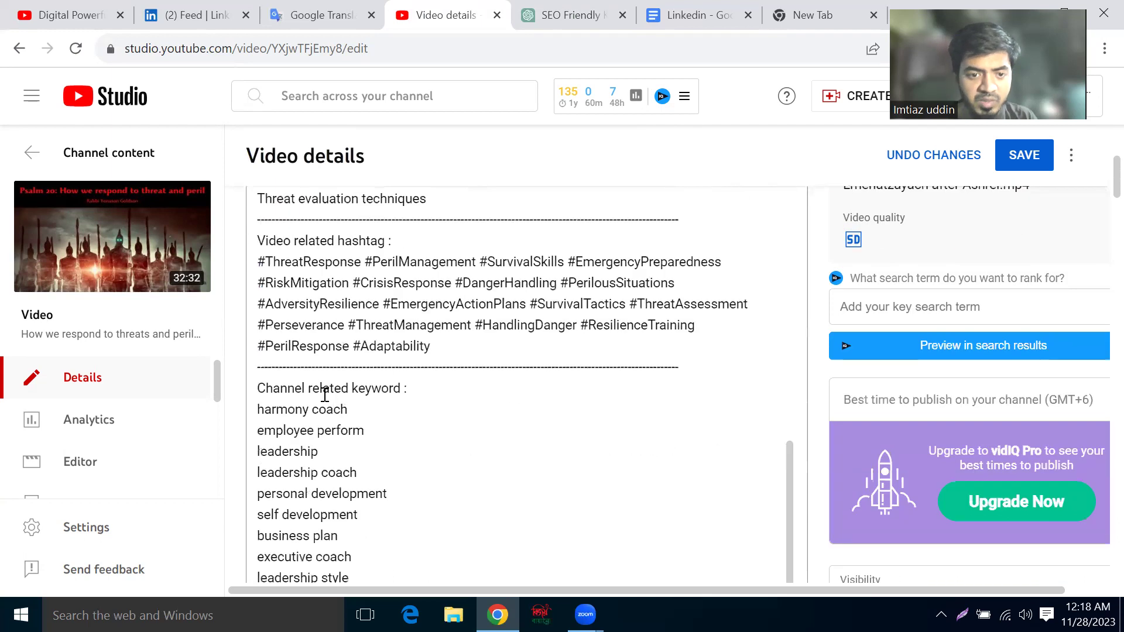
scroll(381, 410, down, 2)
scroll(331, 404, down, 10)
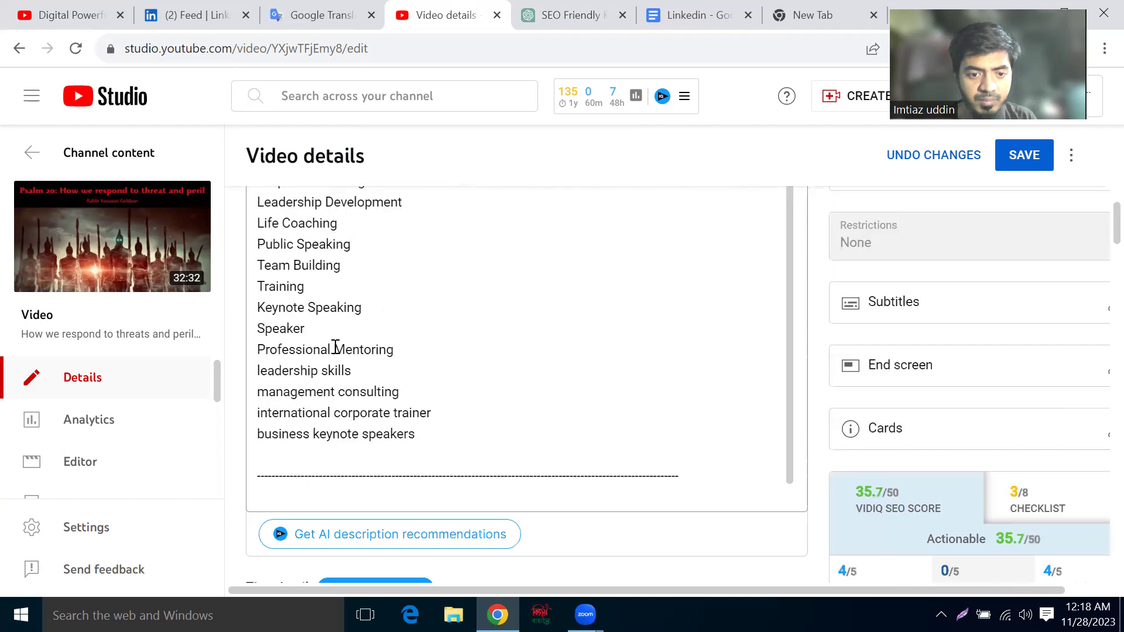
scroll(339, 358, up, 3)
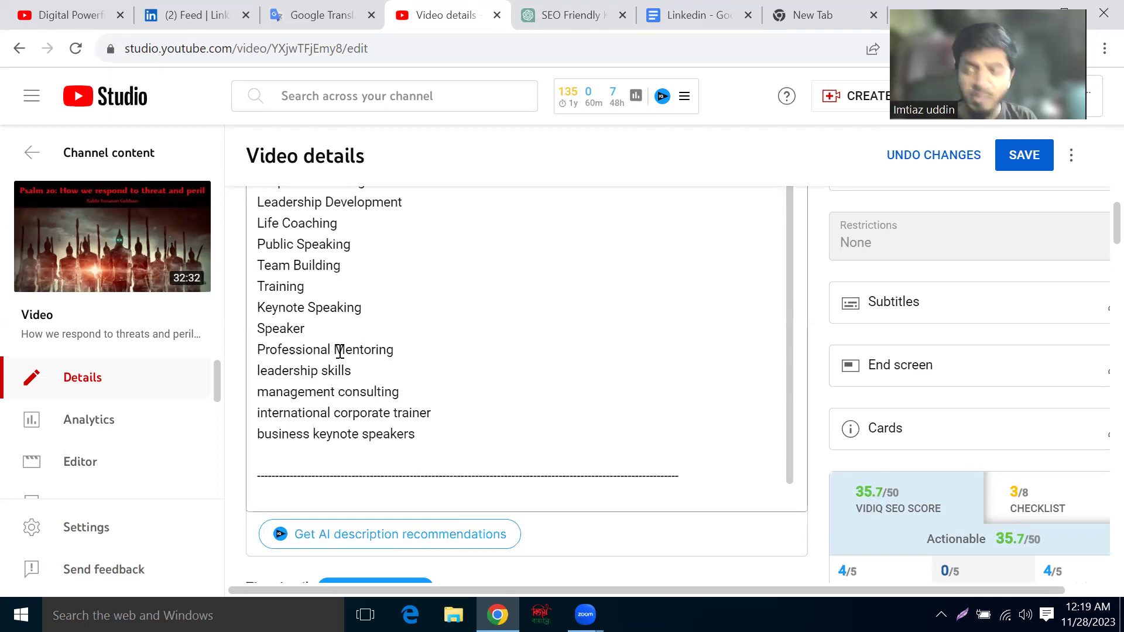
scroll(340, 351, down, 15)
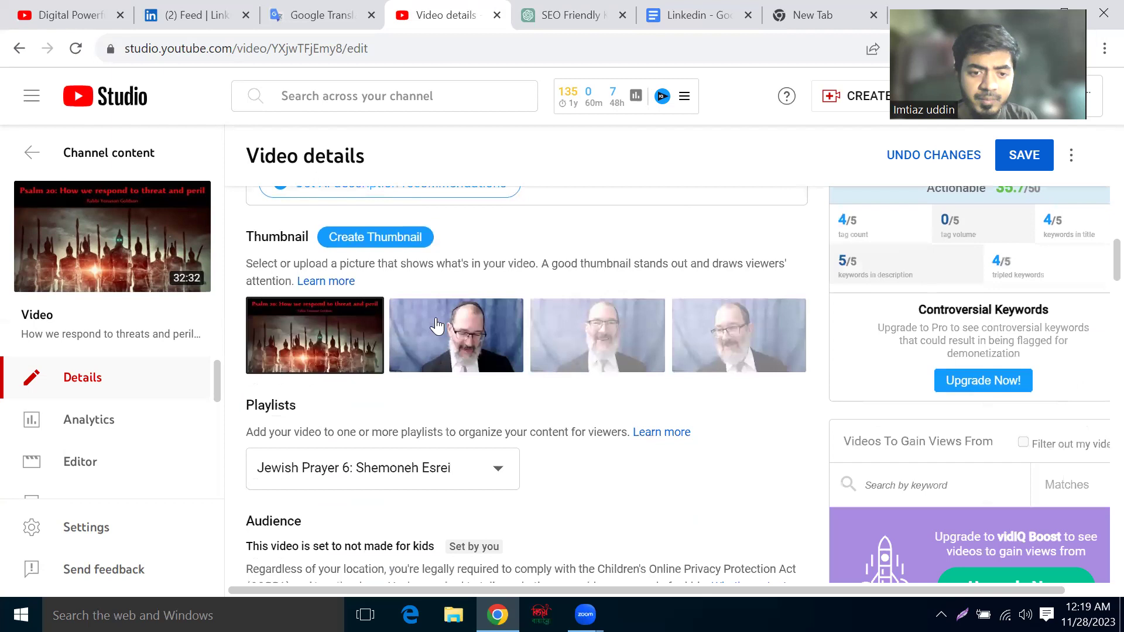
scroll(348, 401, down, 10)
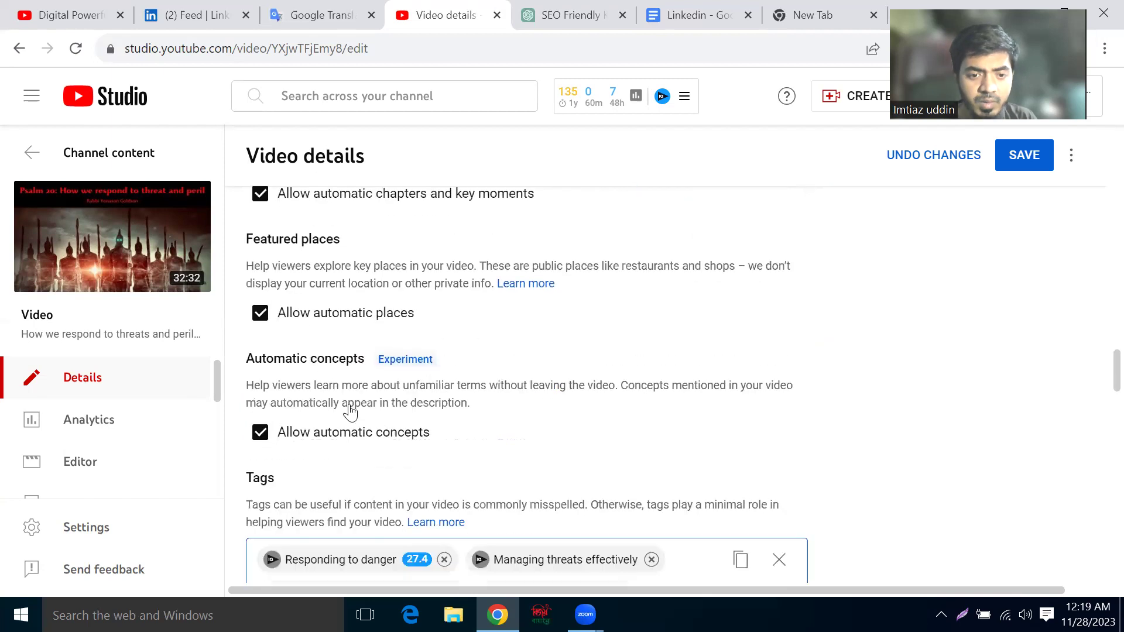
scroll(408, 431, down, 1)
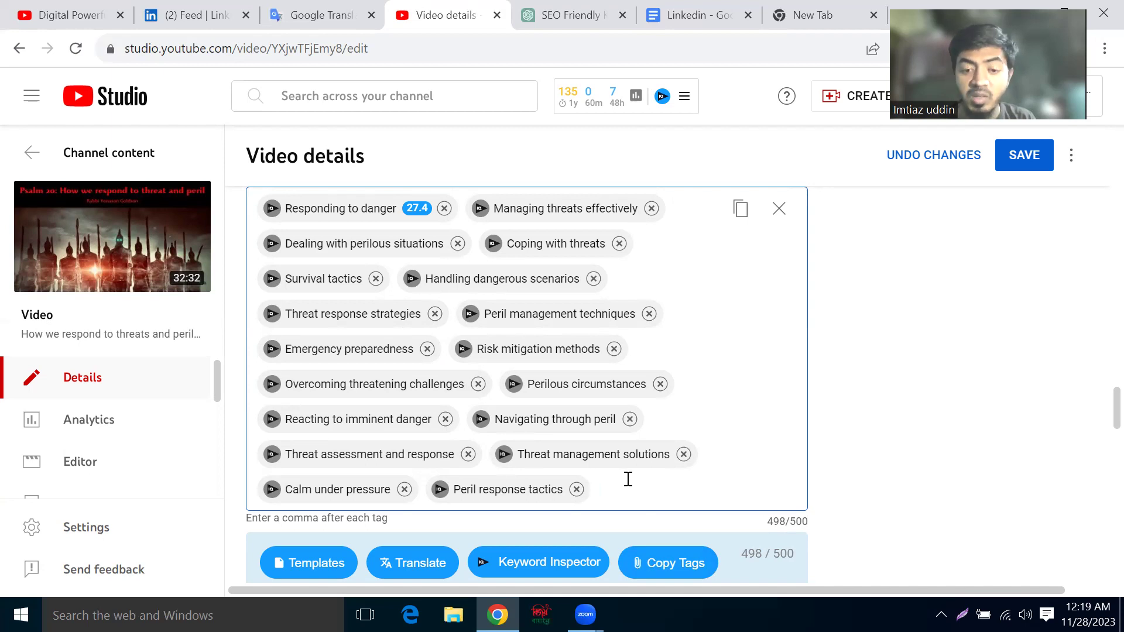
- Set the video's title and description language to English
scroll(627, 479, down, 14)
scroll(439, 369, up, 2)
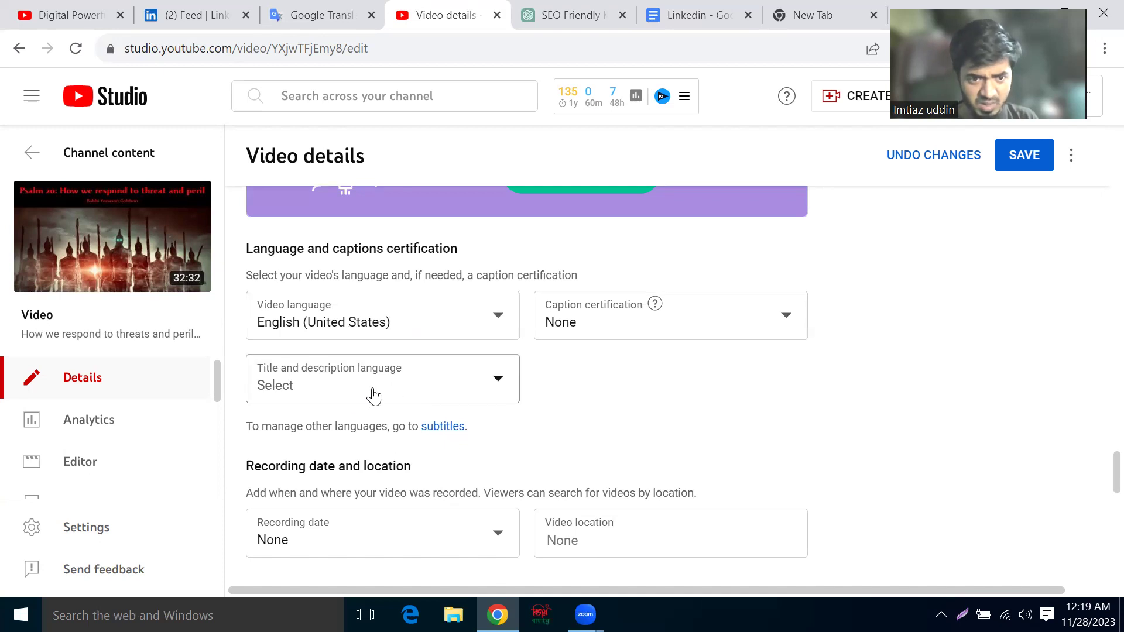
click(477, 388)
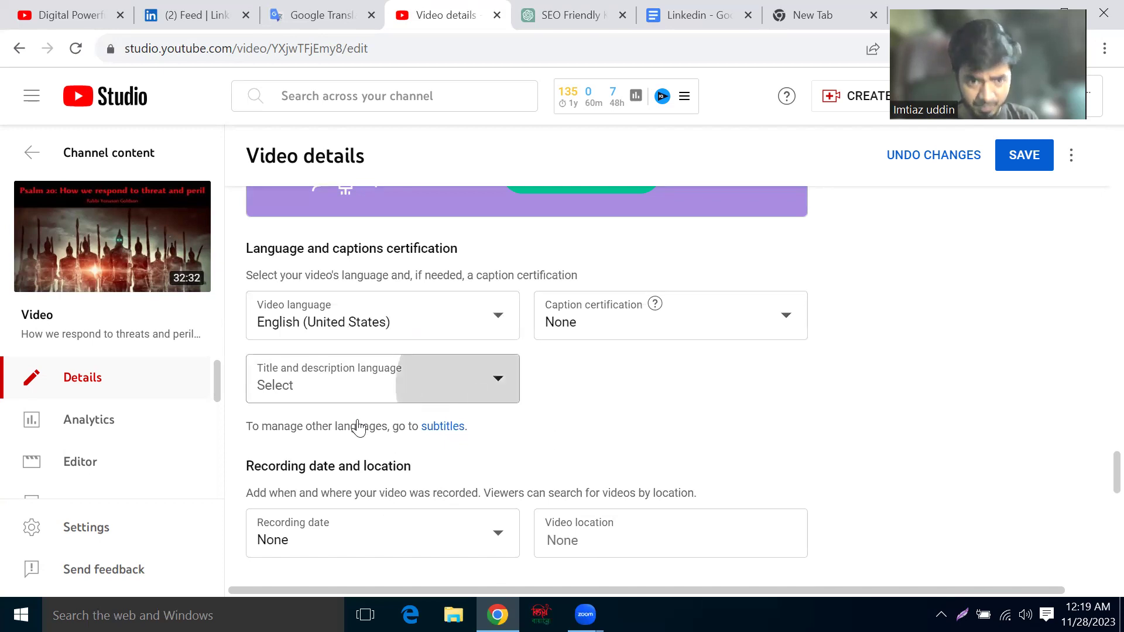
click(494, 388)
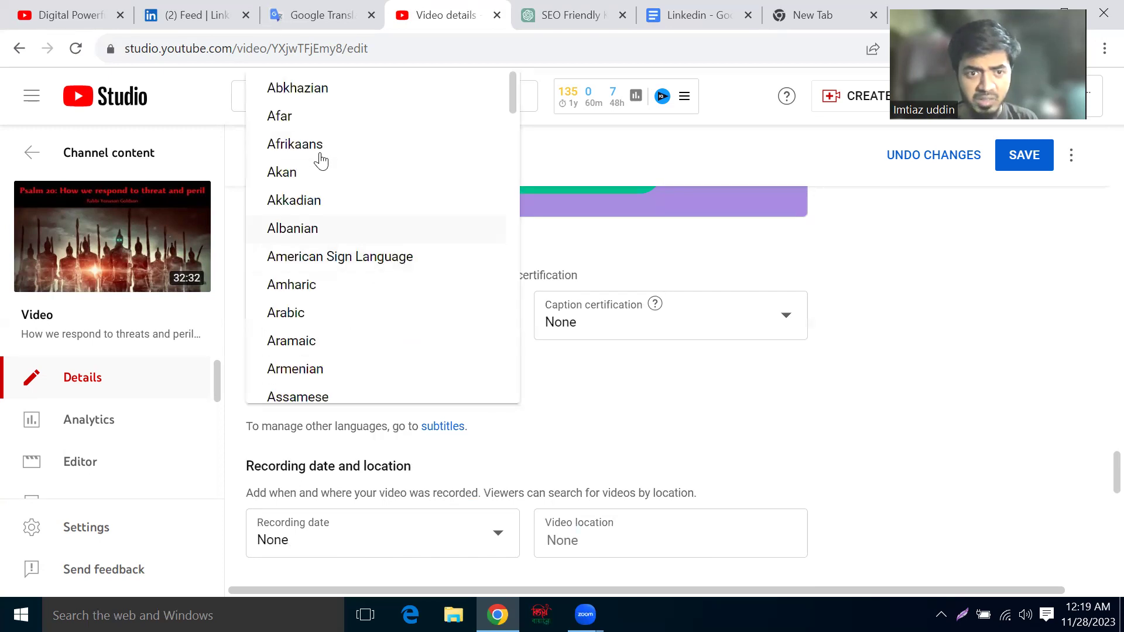
scroll(322, 170, down, 12)
scroll(324, 266, up, 7)
scroll(324, 262, down, 10)
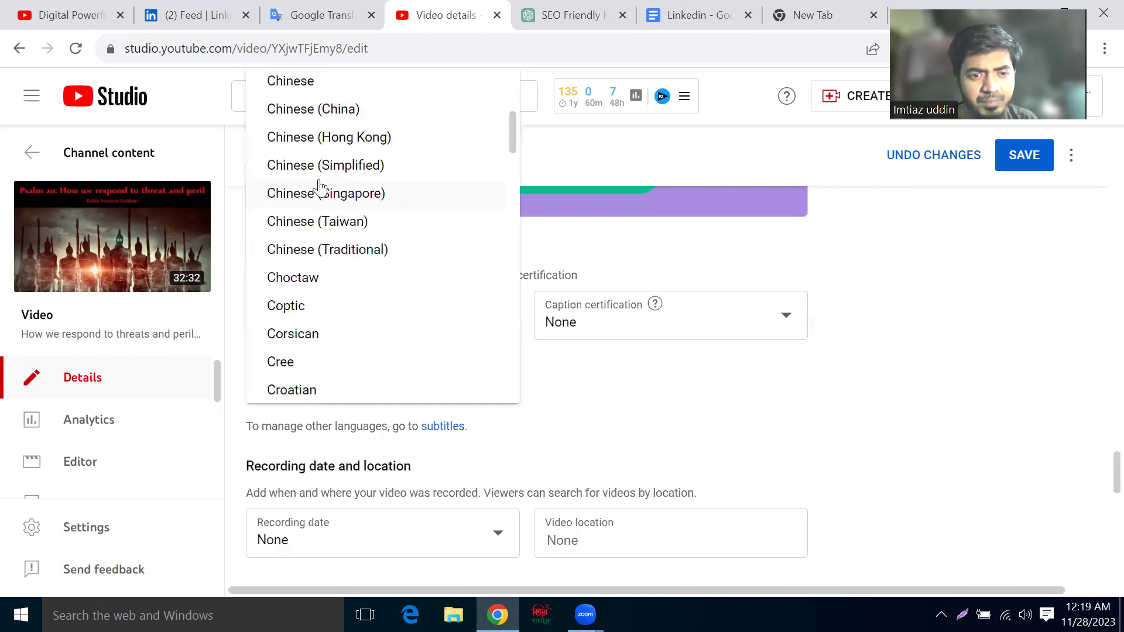
scroll(319, 185, down, 5)
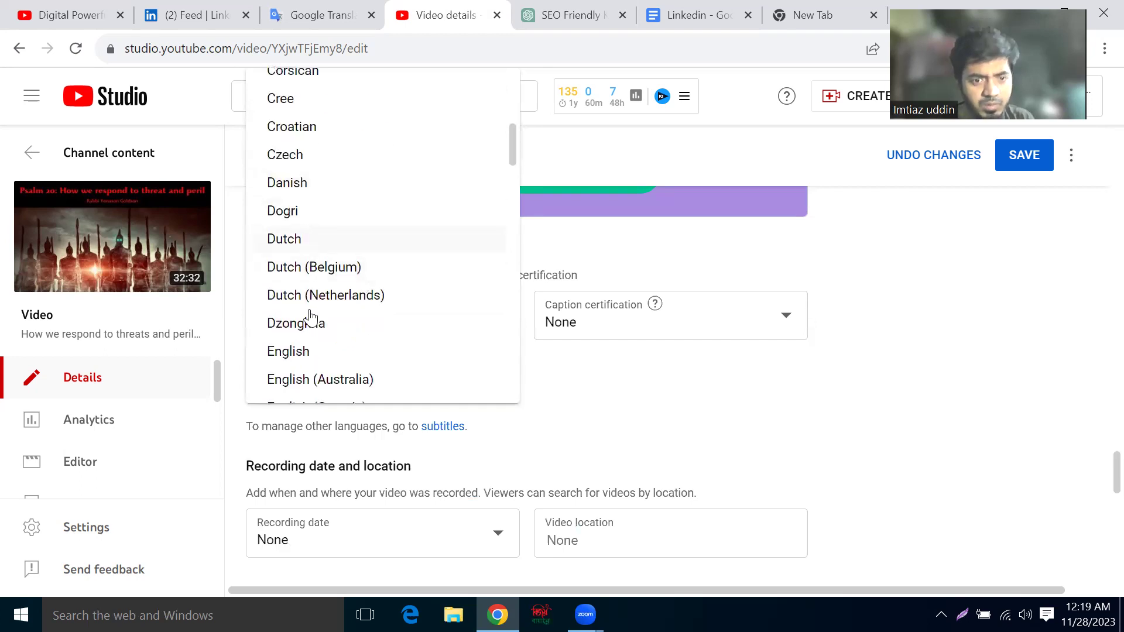
click(311, 352)
- Set the video location to United States
scroll(380, 290, down, 5)
scroll(381, 290, up, 2)
click(640, 384)
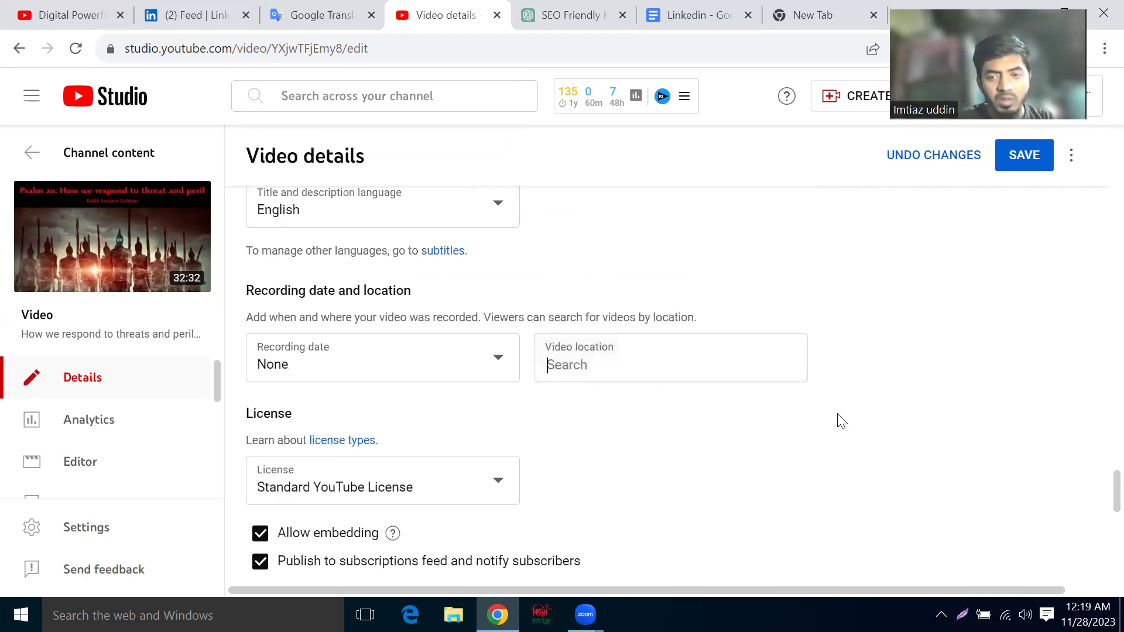
text(uni)
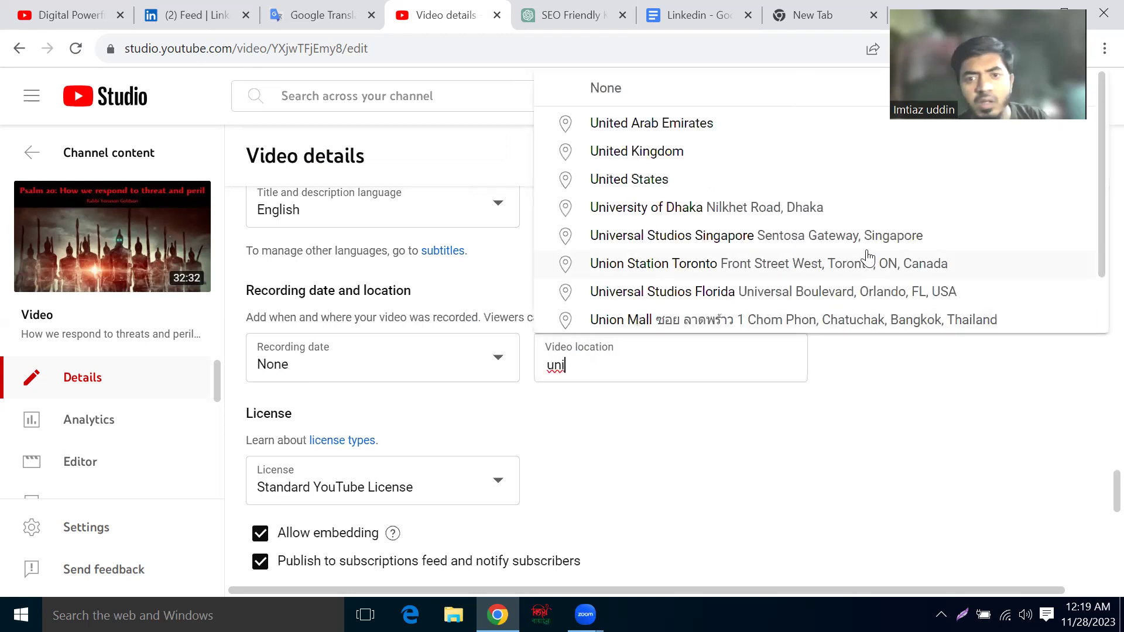
click(667, 193)
- Review the license, Shorts remixing and comment settings, and look through the available video categories without choosing another one
scroll(544, 422, down, 3)
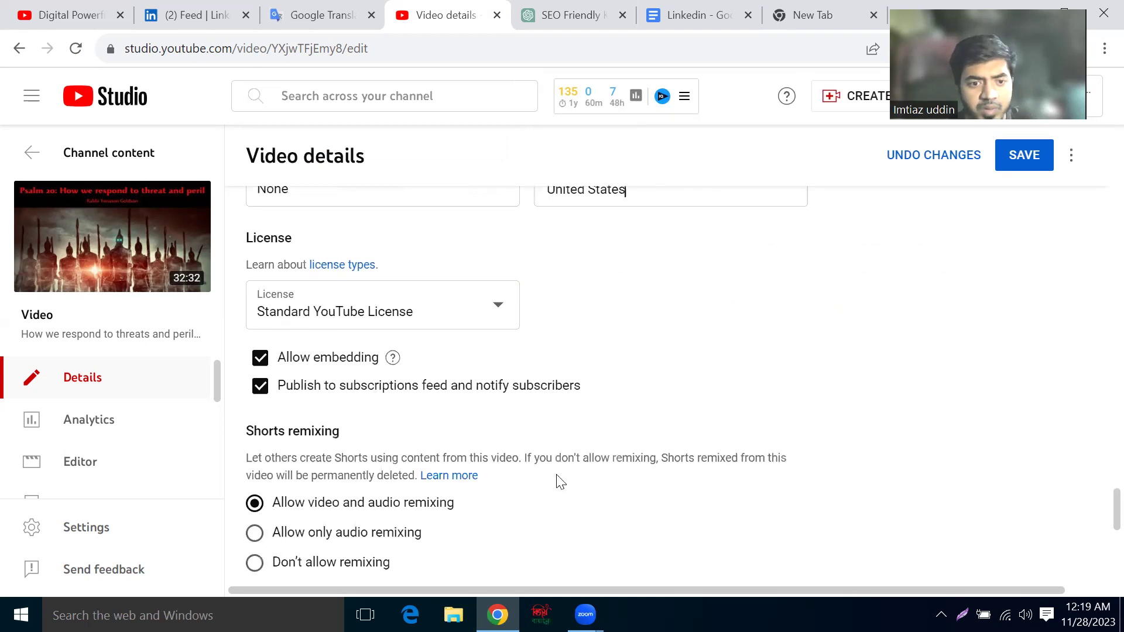
scroll(304, 267, down, 10)
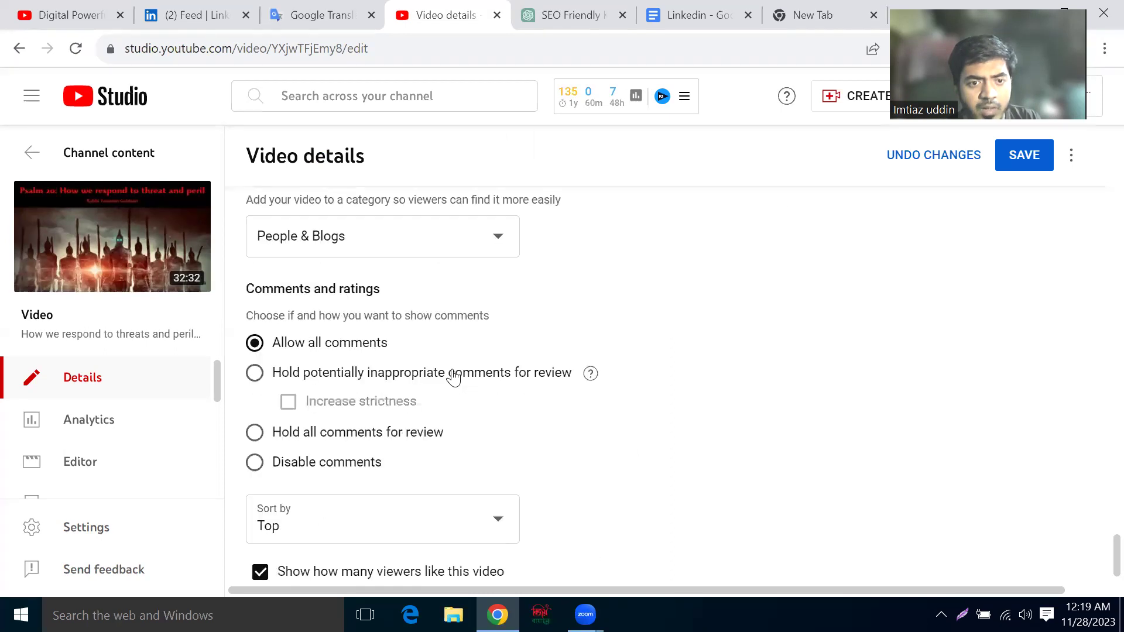
scroll(451, 376, up, 3)
scroll(452, 326, down, 2)
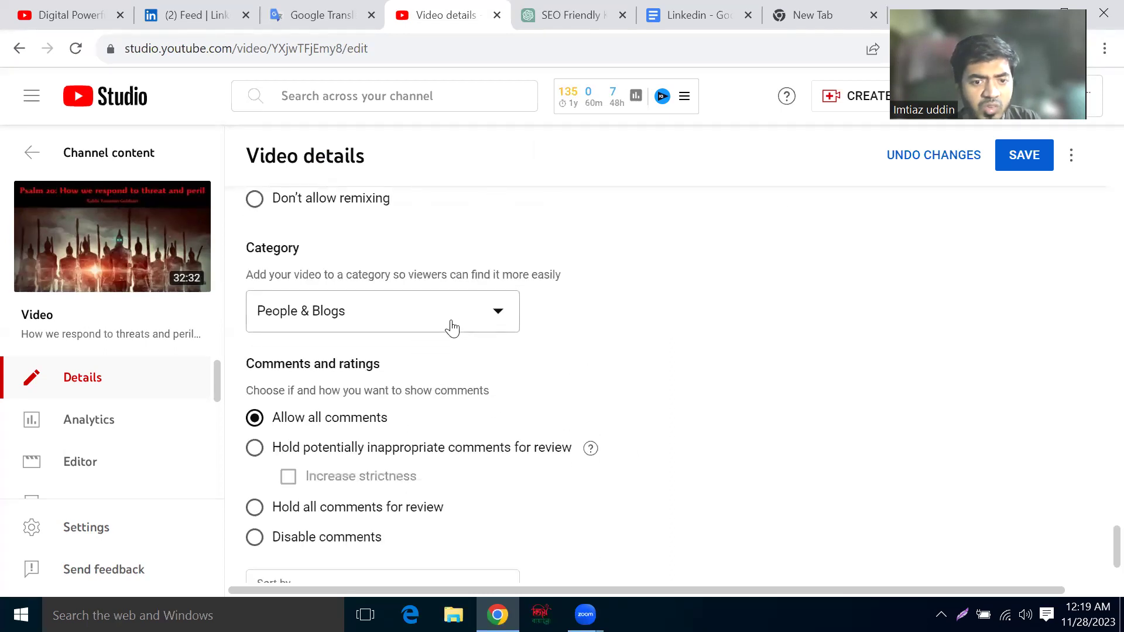
click(474, 221)
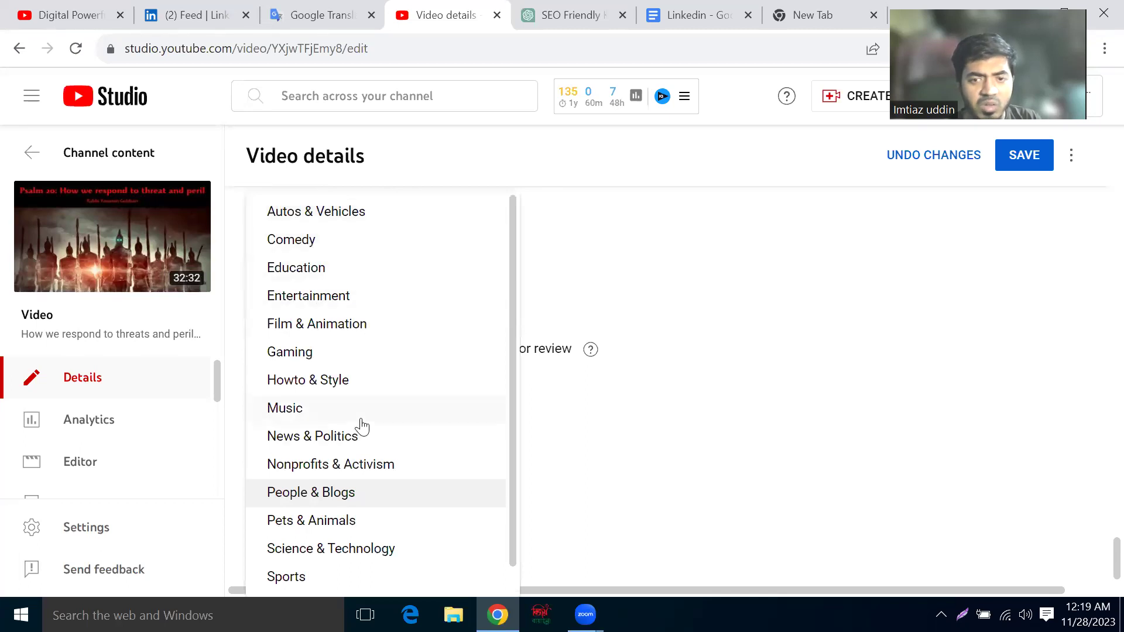
click(600, 253)
- Review the finished title and the description, including its list of search tags and its hashtags
scroll(489, 333, up, 10)
scroll(454, 416, up, 20)
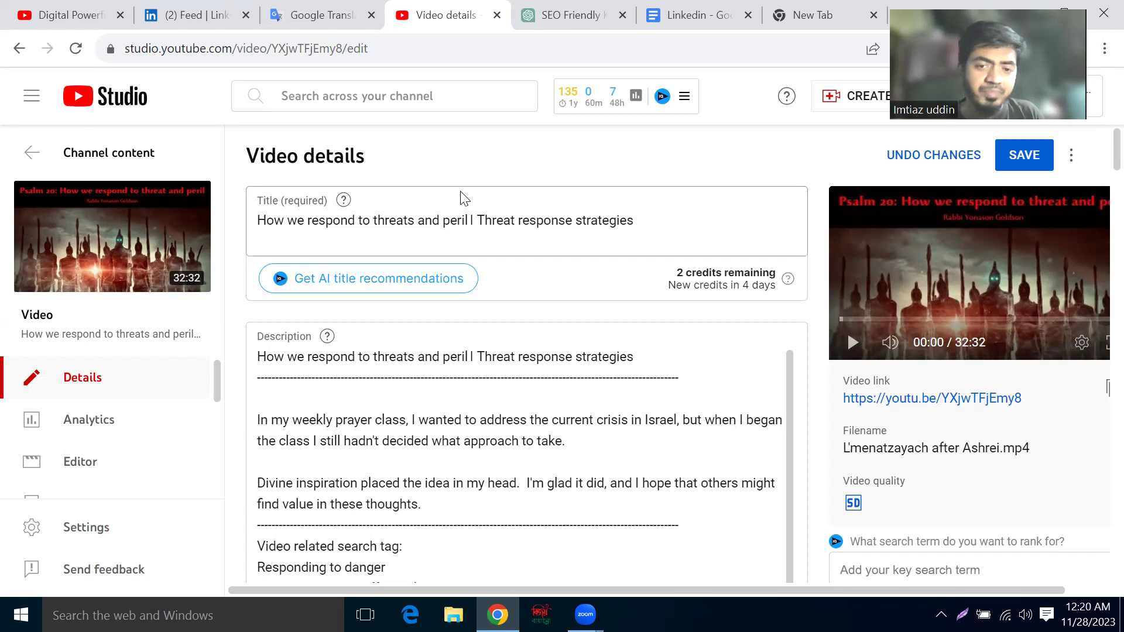
scroll(462, 328, down, 15)
scroll(473, 322, up, 6)
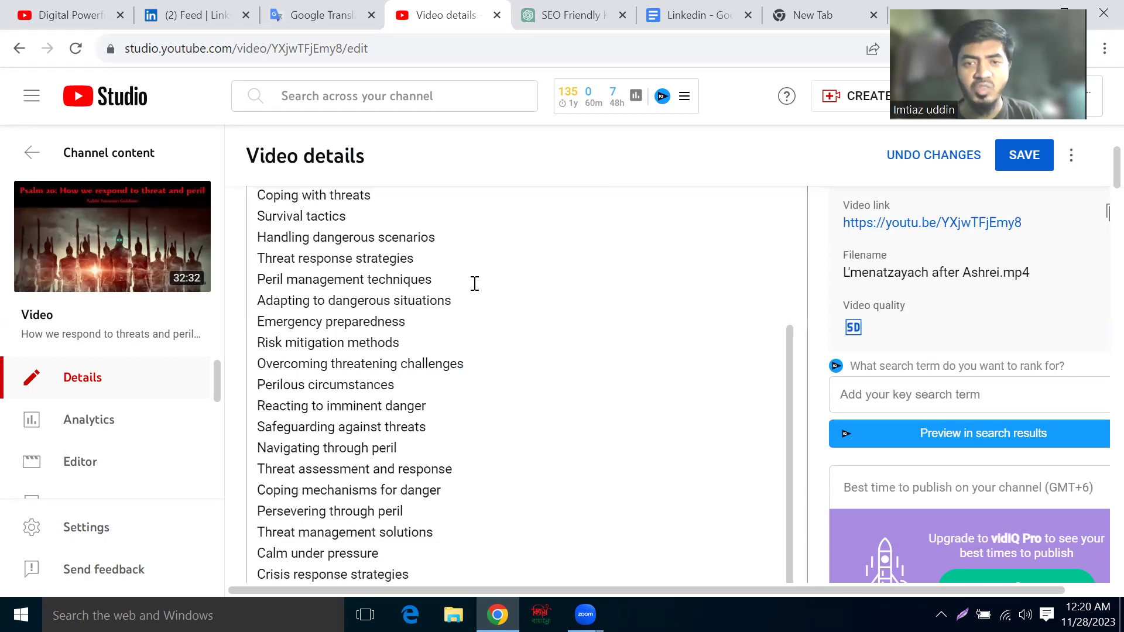
scroll(567, 275, down, 5)
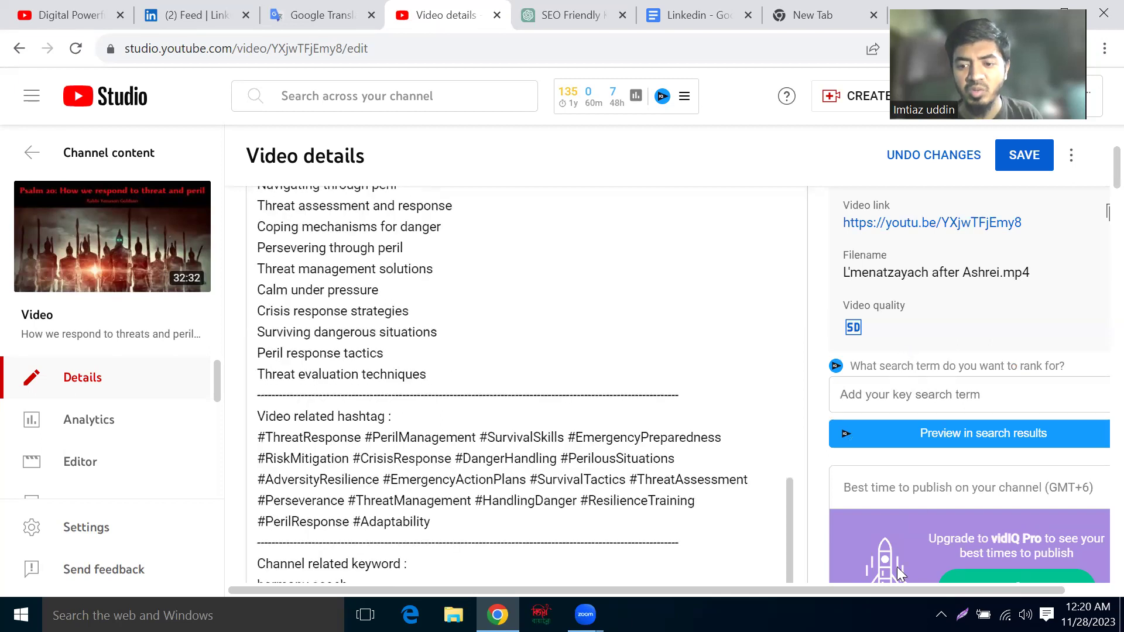